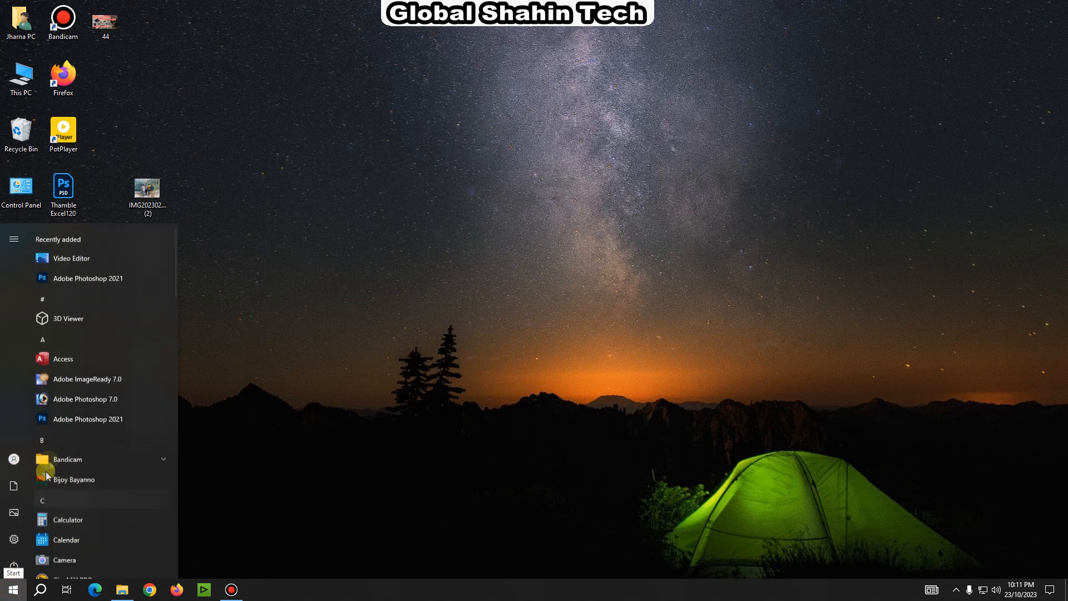
# Launch Adobe Photoshop 7.0 and open the portrait photo 20190111_213749 from the Desktop
pyautogui.click(101, 398)
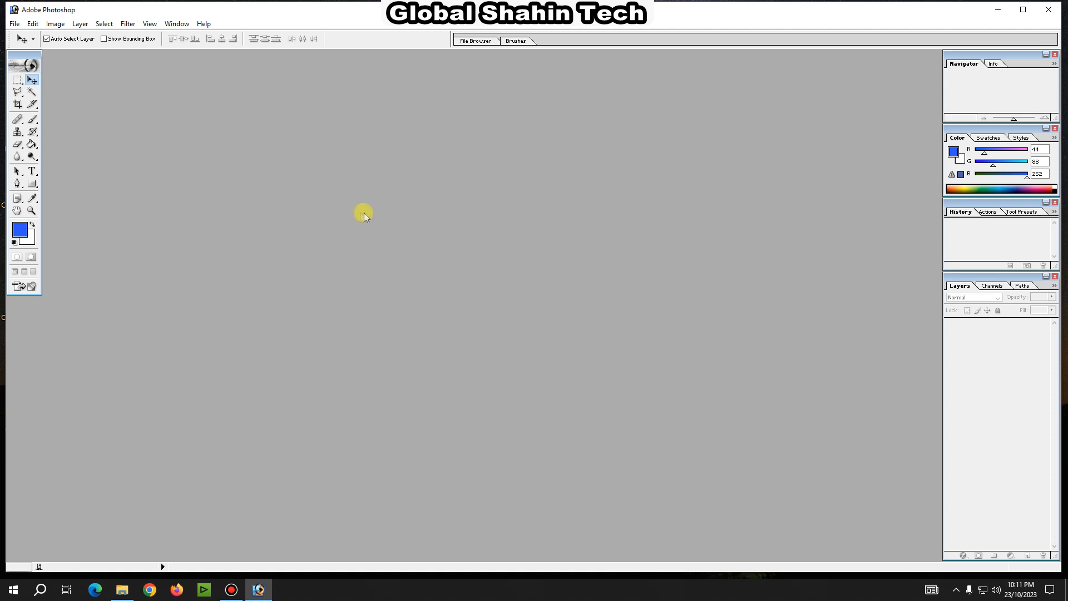
pyautogui.doubleClick(365, 217)
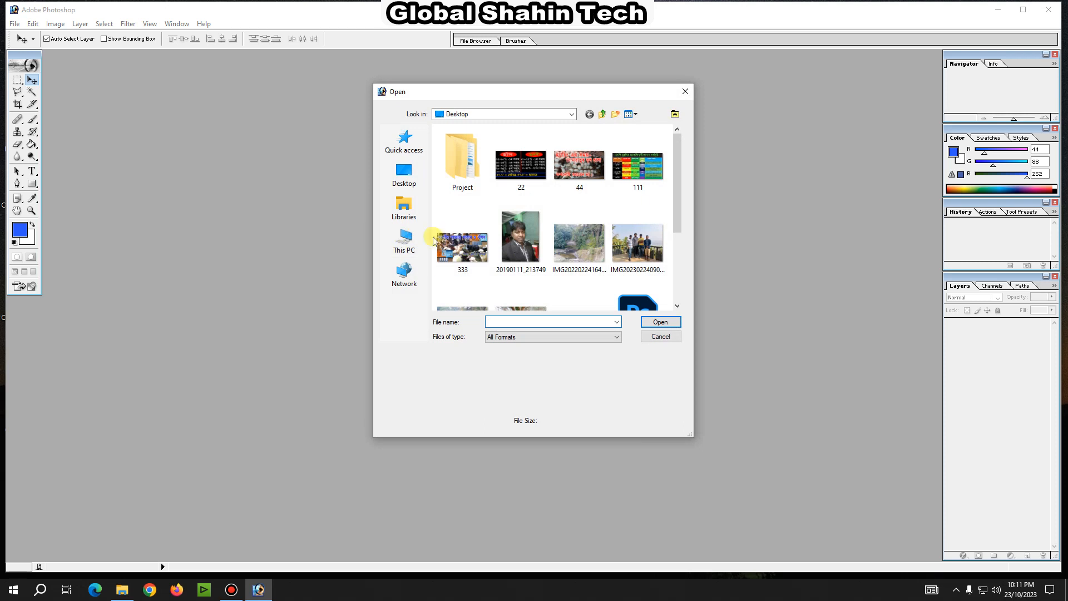
pyautogui.click(514, 236)
pyautogui.click(660, 323)
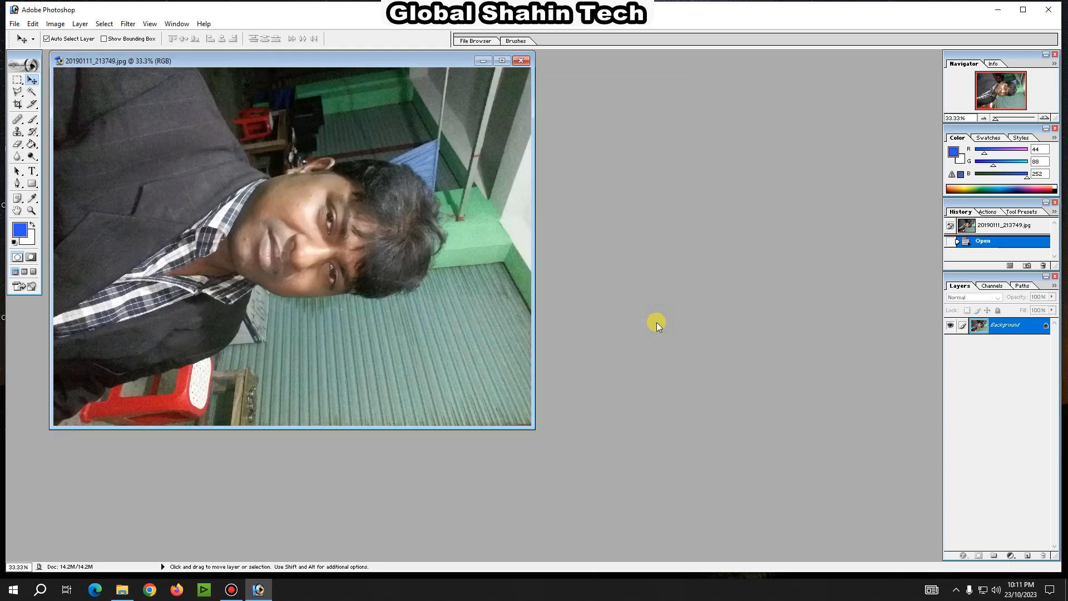
# Rotate the canvas 90° CCW so the portrait stands upright, and reposition its document window in the workspace
pyautogui.moveTo(321, 65); pyautogui.dragTo(424, 122)
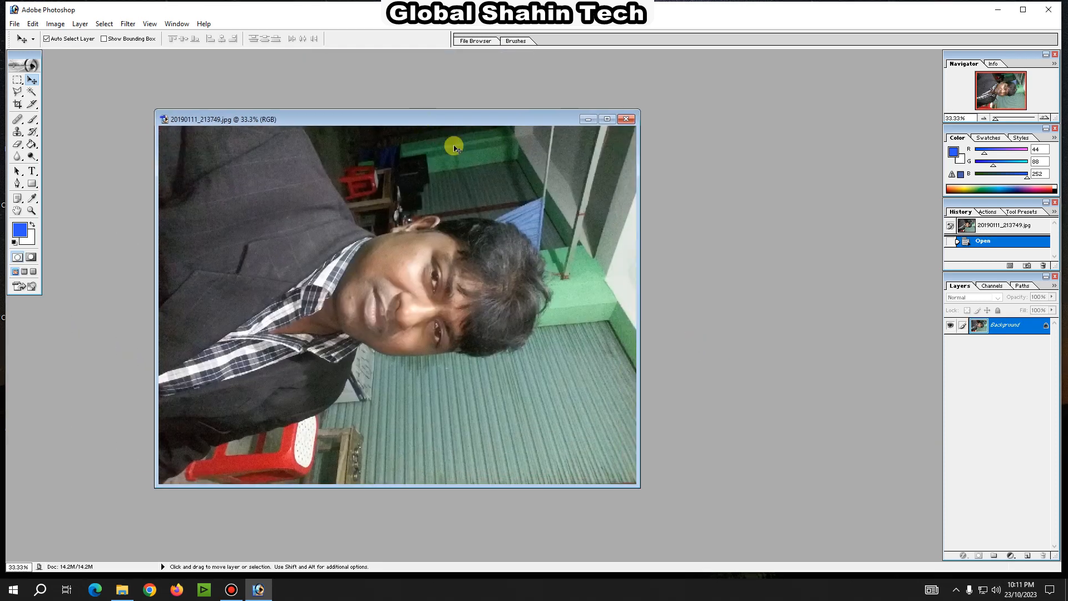
pyautogui.click(55, 25)
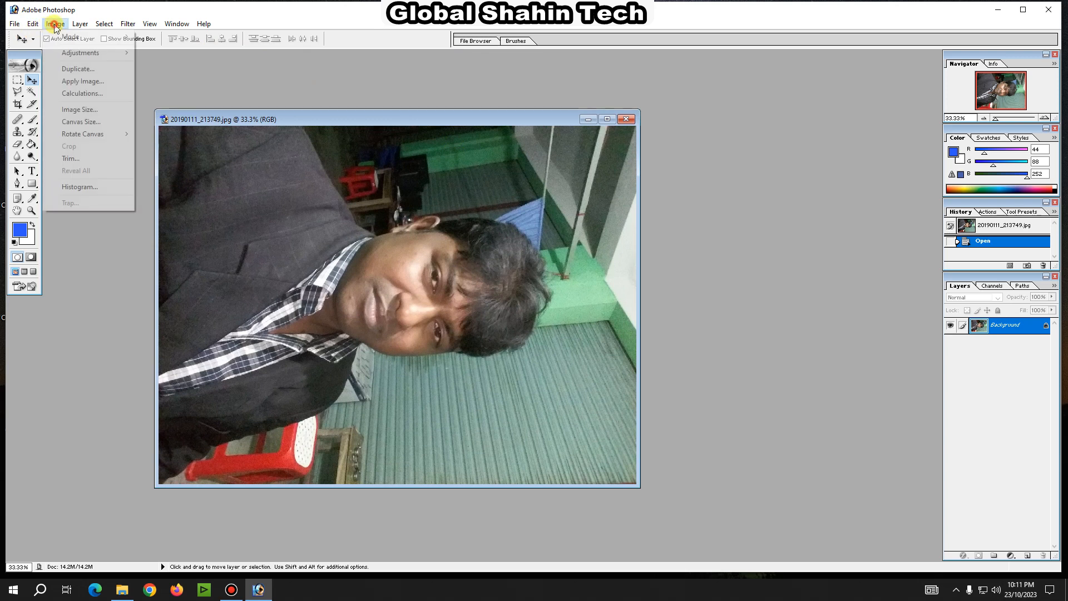
pyautogui.moveTo(104, 135)
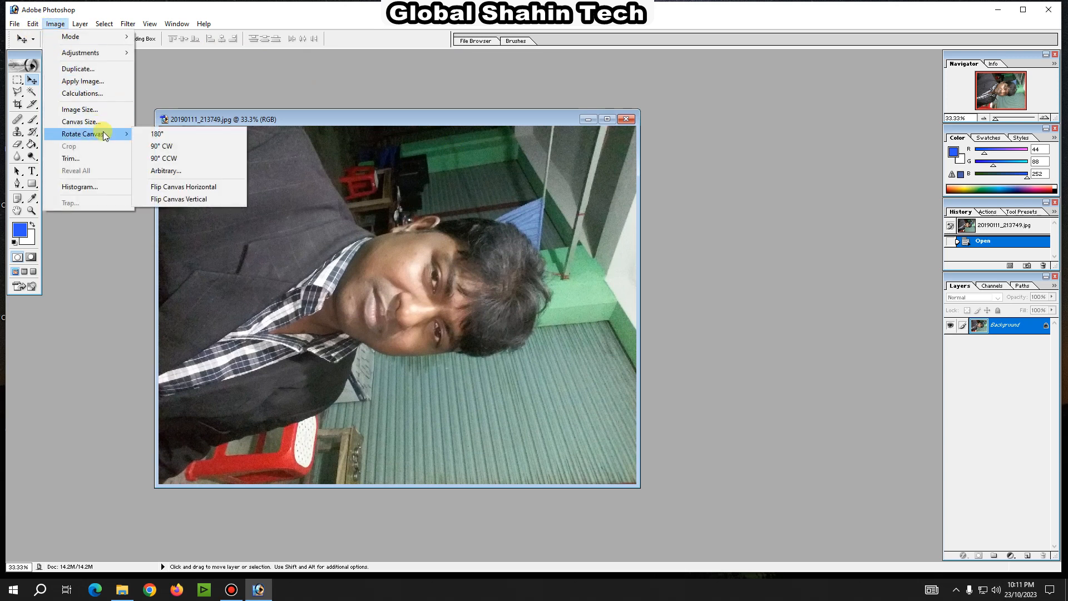
pyautogui.click(167, 158)
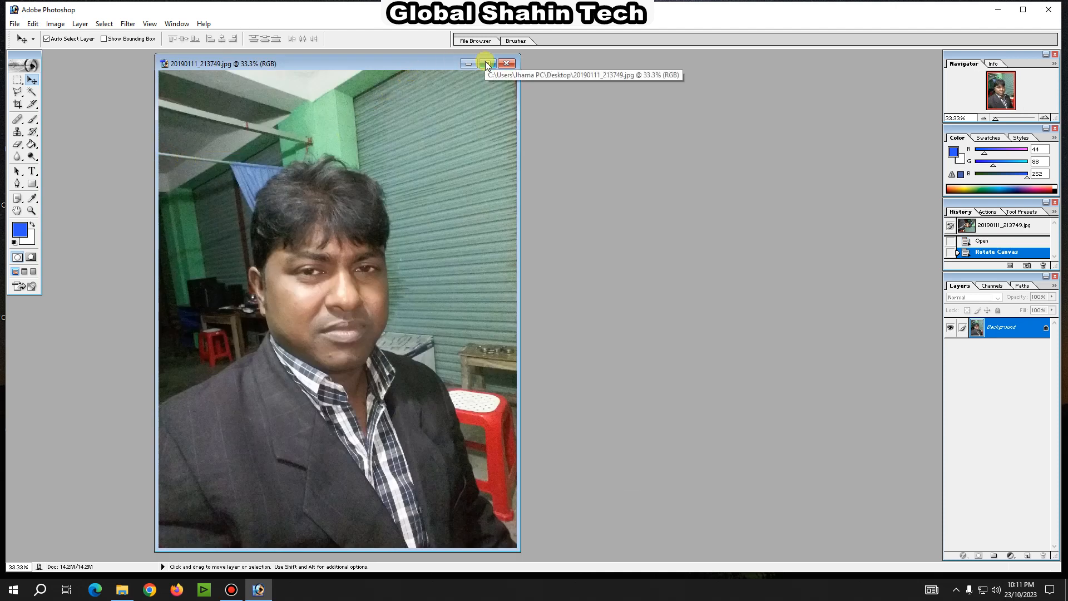
pyautogui.moveTo(362, 69); pyautogui.dragTo(434, 78)
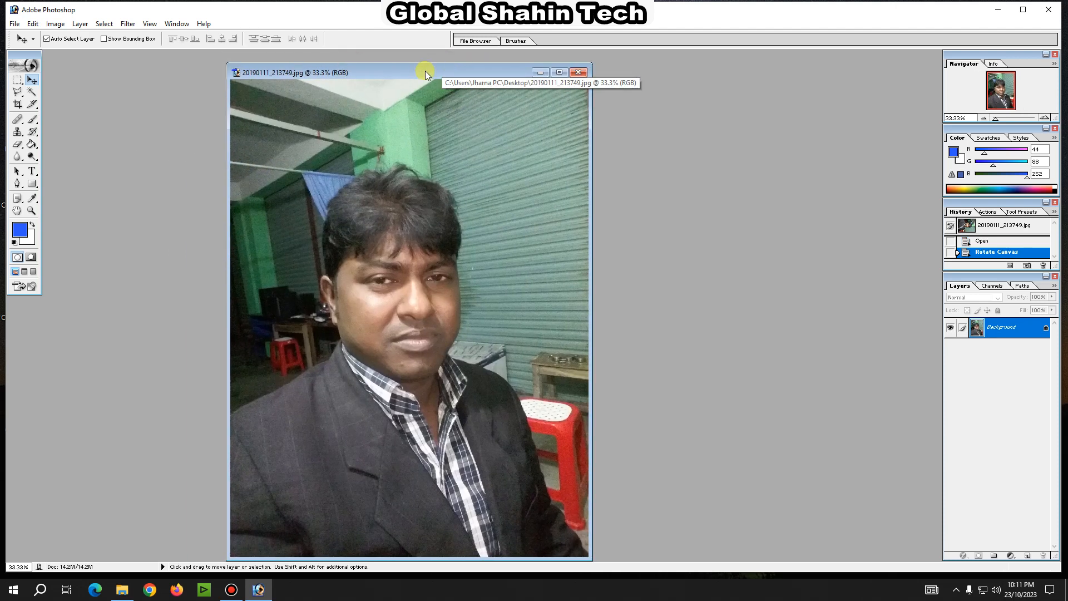
# Duplicate the Background layer as "Background copy" in the same document
pyautogui.rightClick(994, 330)
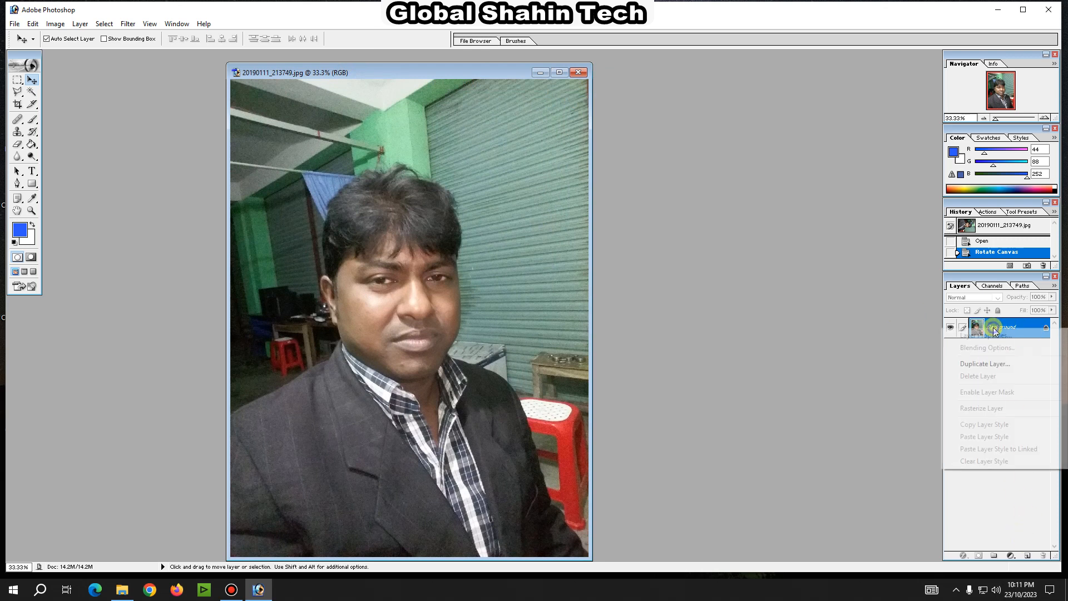
pyautogui.click(977, 363)
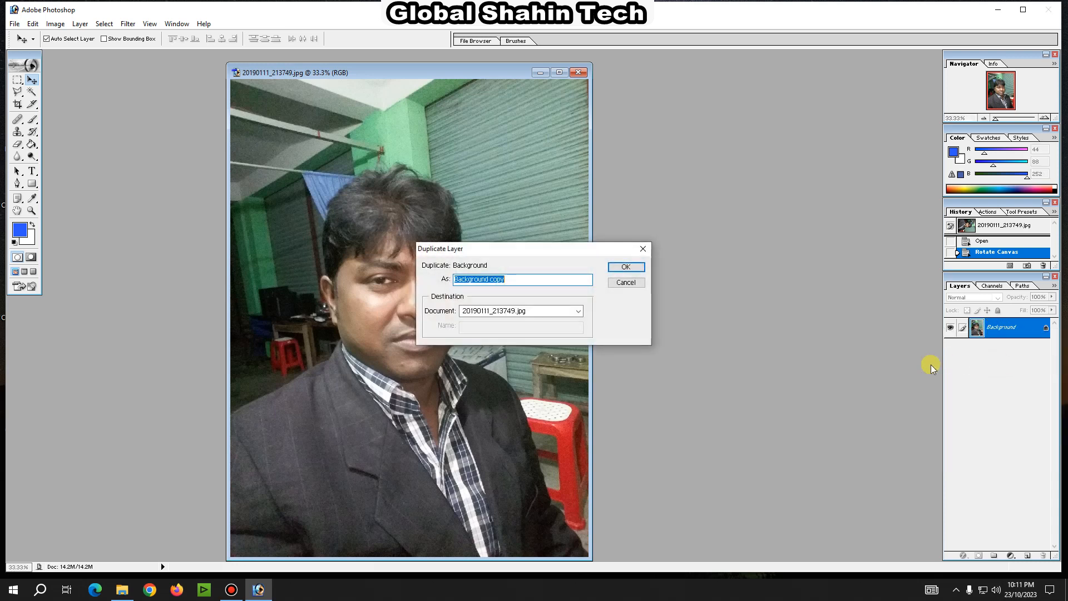
pyautogui.click(626, 267)
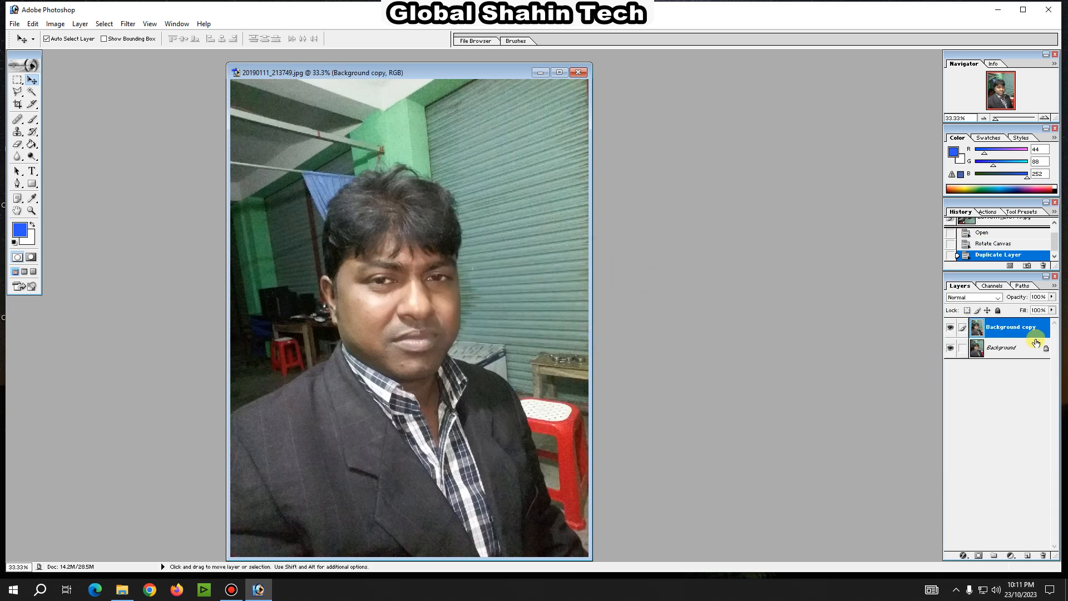
# Hide the original Background layer and maximize the document window
pyautogui.click(1003, 350)
pyautogui.click(999, 327)
pyautogui.click(982, 349)
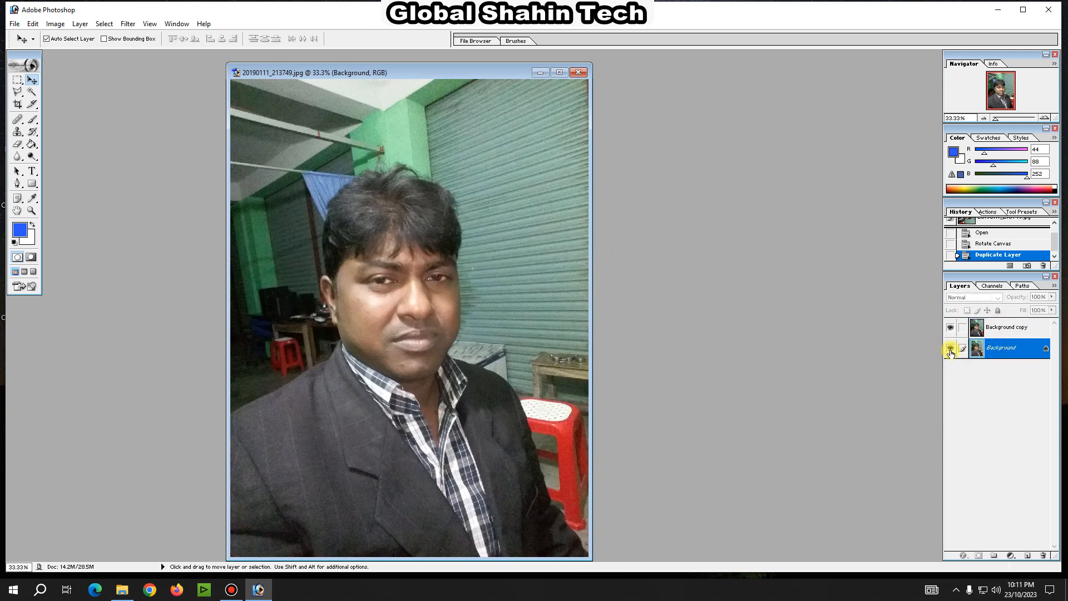
pyautogui.click(951, 349)
pyautogui.click(559, 72)
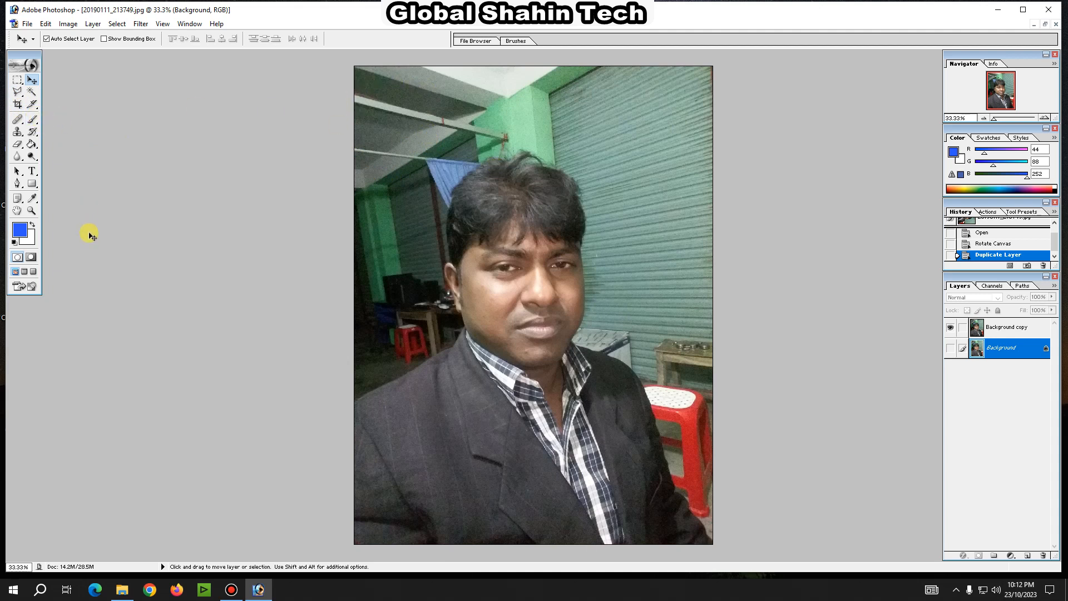
# Outline the background left of the man's shoulder and head with the Polygonal Lasso and delete it from the Background copy layer
pyautogui.click(18, 91)
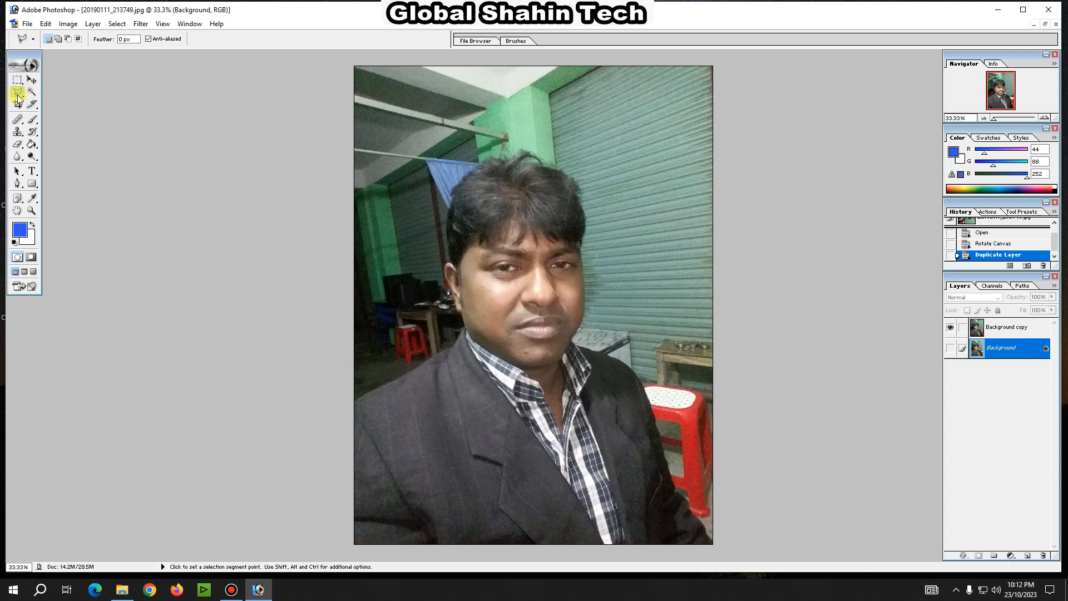
pyautogui.click(445, 56)
pyautogui.click(341, 57)
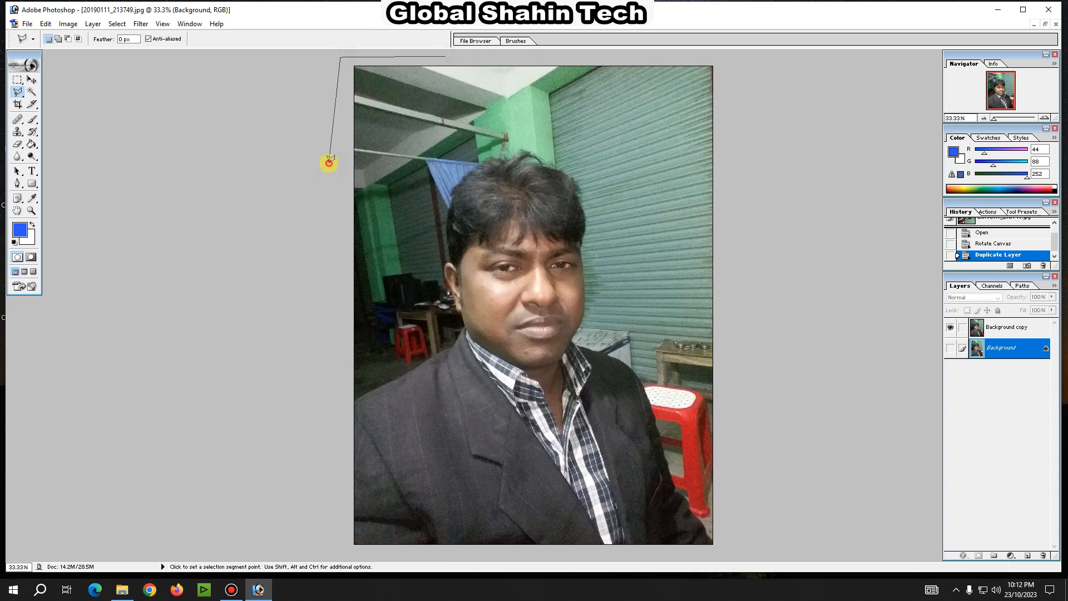
pyautogui.click(329, 396)
pyautogui.click(338, 424)
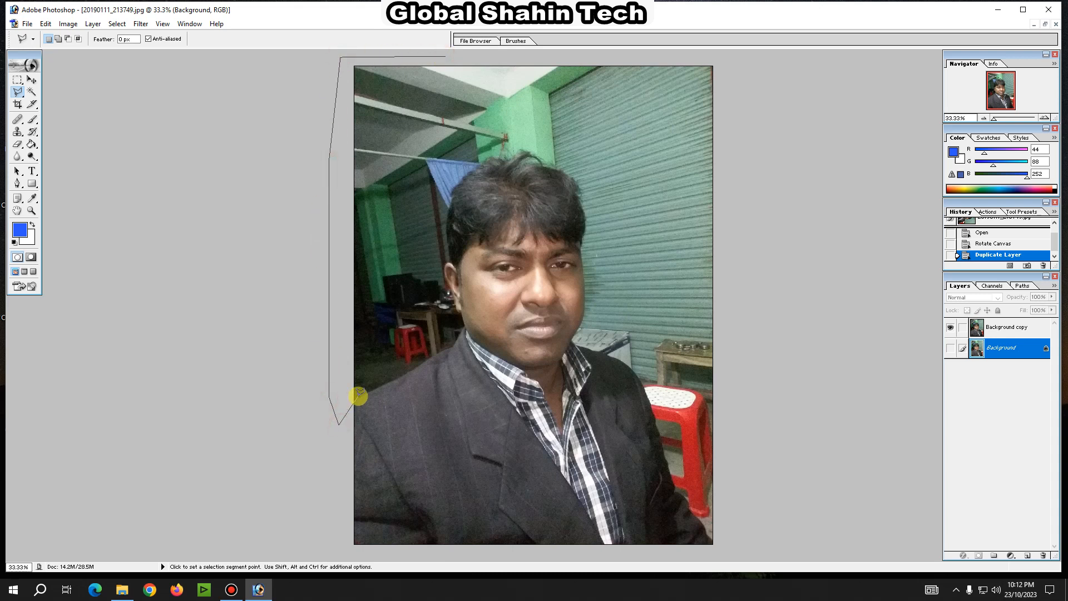
pyautogui.click(360, 395)
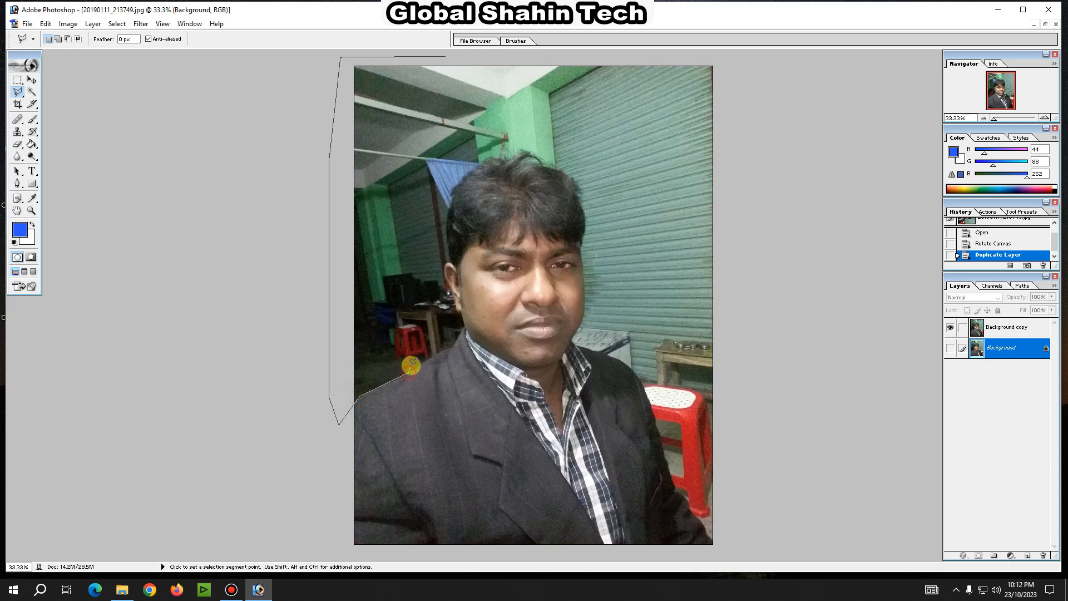
pyautogui.click(435, 357)
pyautogui.click(454, 346)
pyautogui.click(462, 327)
pyautogui.click(431, 269)
pyautogui.click(431, 213)
pyautogui.click(445, 191)
pyautogui.click(462, 165)
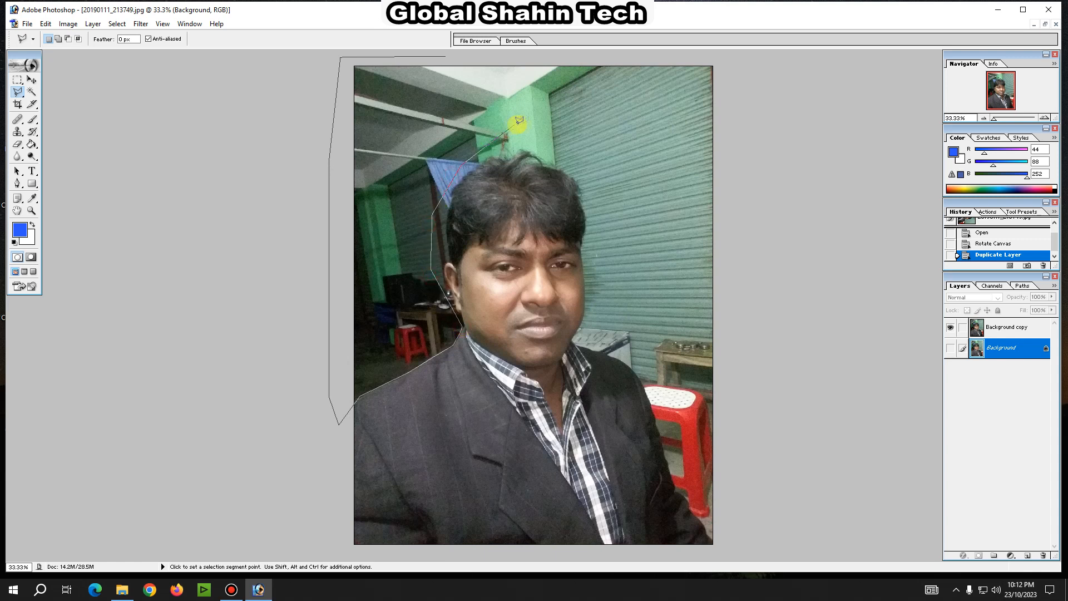
pyautogui.click(537, 116)
pyautogui.press('Return')
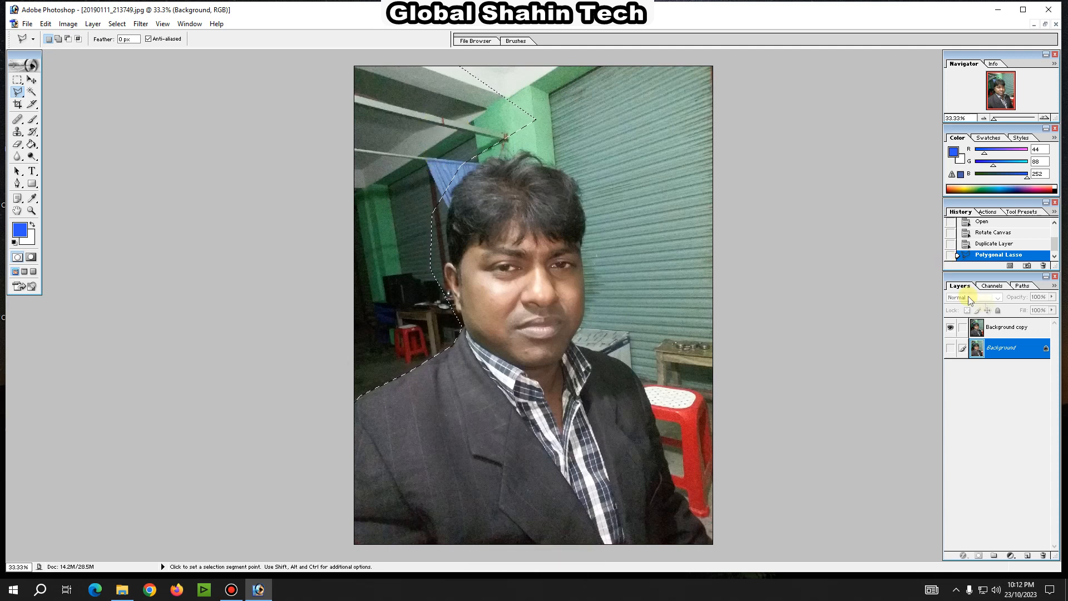
pyautogui.click(1001, 327)
pyautogui.press('Delete')
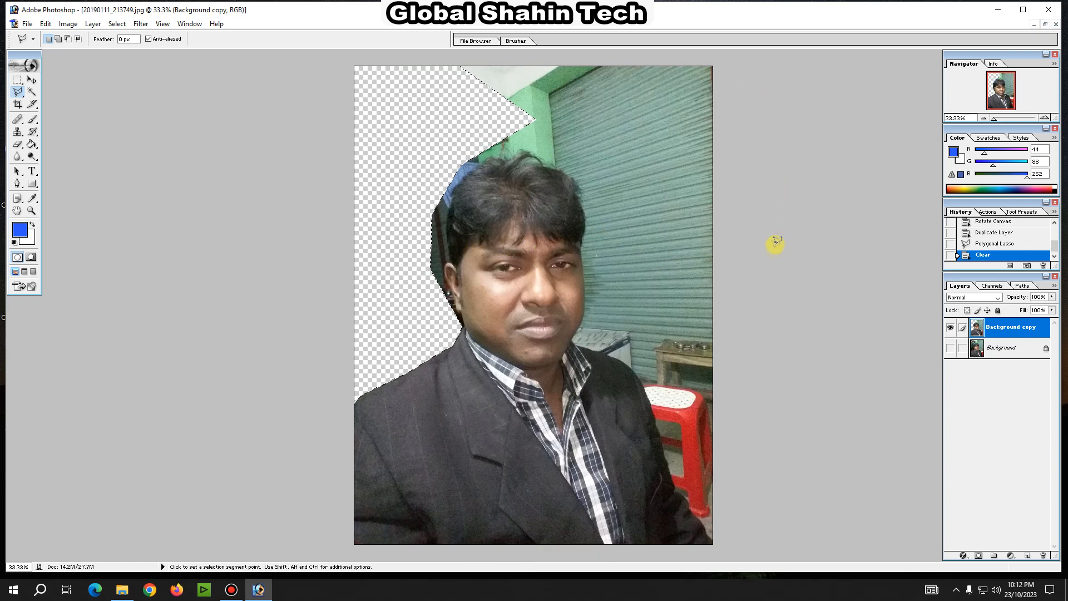
# Outline the background above the head and down the photo's right side with the Polygonal Lasso, delete it, and deselect
pyautogui.click(756, 347)
pyautogui.click(797, 94)
pyautogui.click(737, 52)
pyautogui.click(607, 53)
pyautogui.click(463, 54)
pyautogui.click(414, 68)
pyautogui.click(459, 120)
pyautogui.click(506, 133)
pyautogui.click(532, 140)
pyautogui.click(555, 158)
pyautogui.click(582, 184)
pyautogui.click(594, 213)
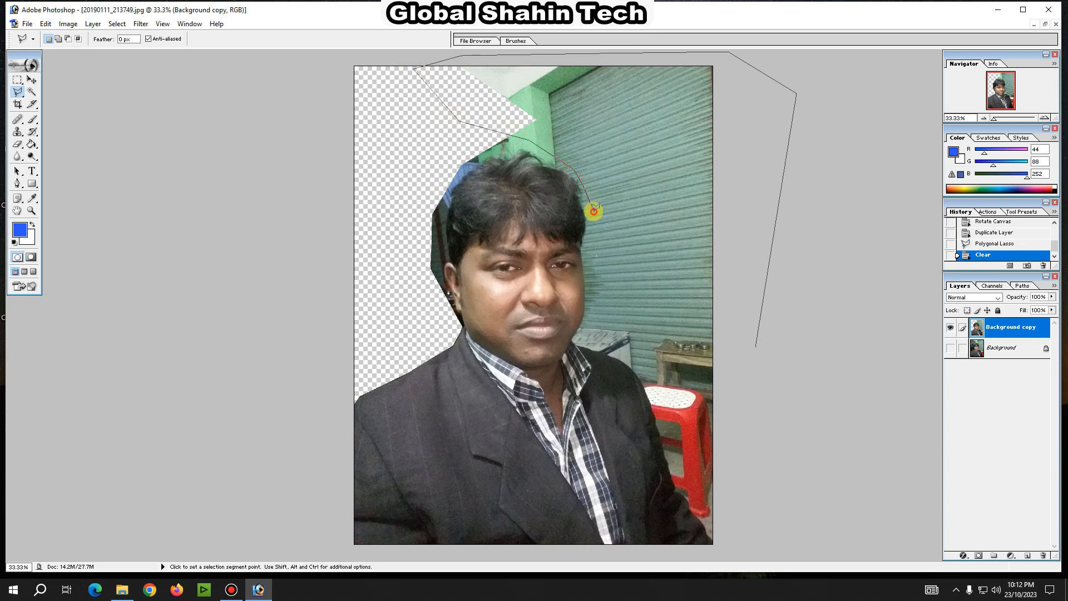
pyautogui.click(594, 328)
pyautogui.click(600, 351)
pyautogui.click(623, 361)
pyautogui.click(633, 372)
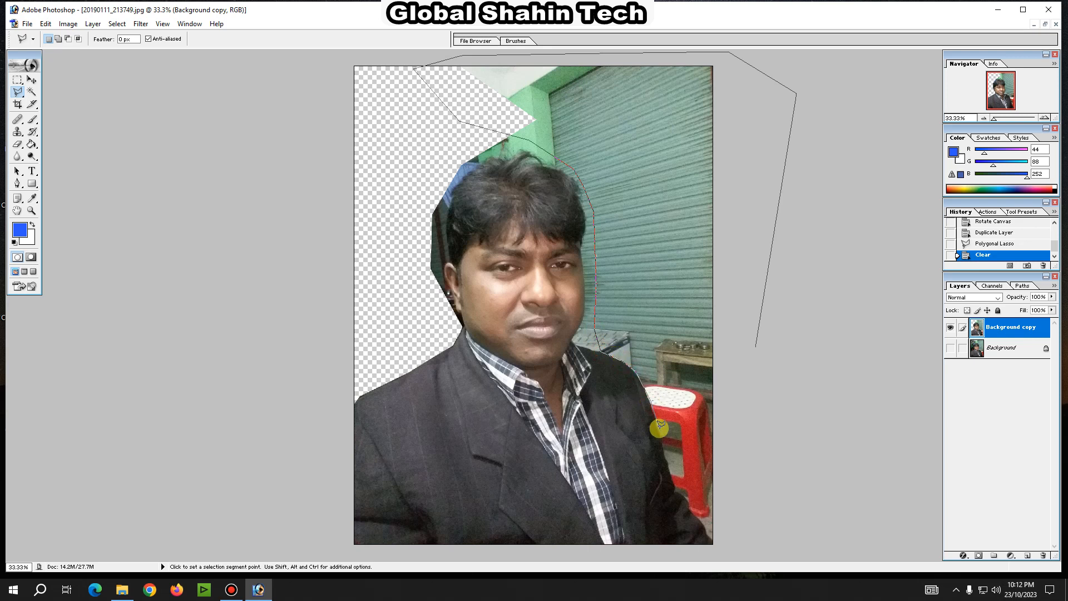
pyautogui.click(680, 479)
pyautogui.click(792, 427)
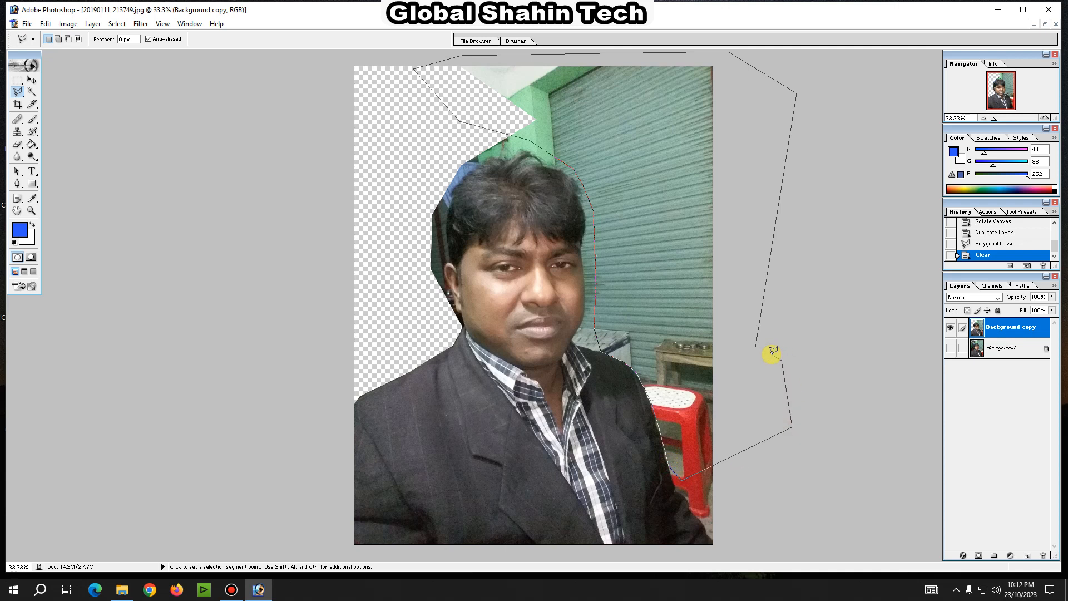
pyautogui.press('Return')
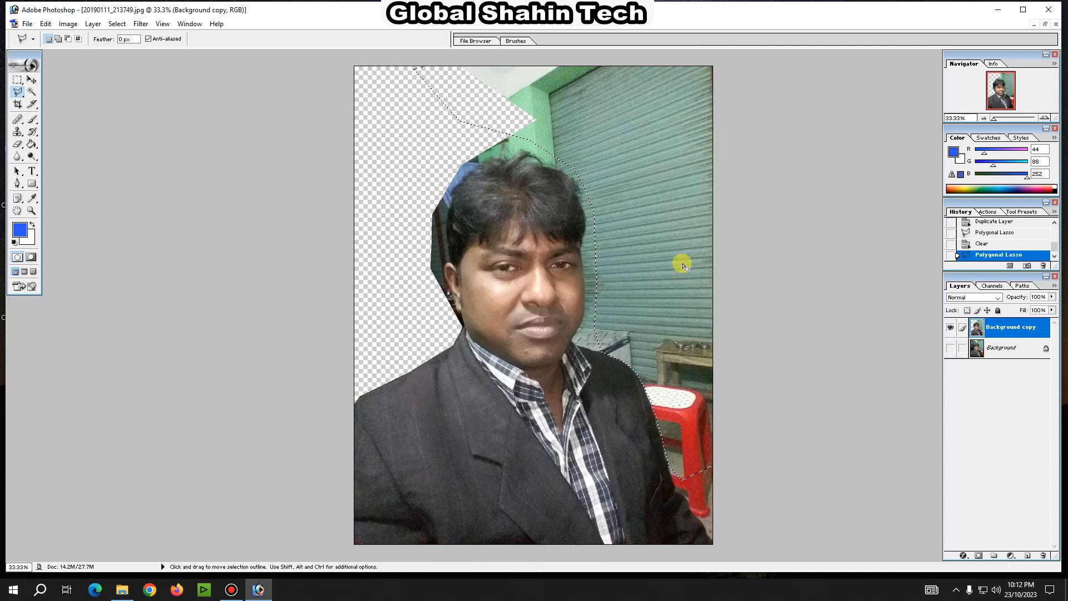
pyautogui.press('Delete')
pyautogui.click(22, 79)
pyautogui.hotkey('ctrl', 'd')
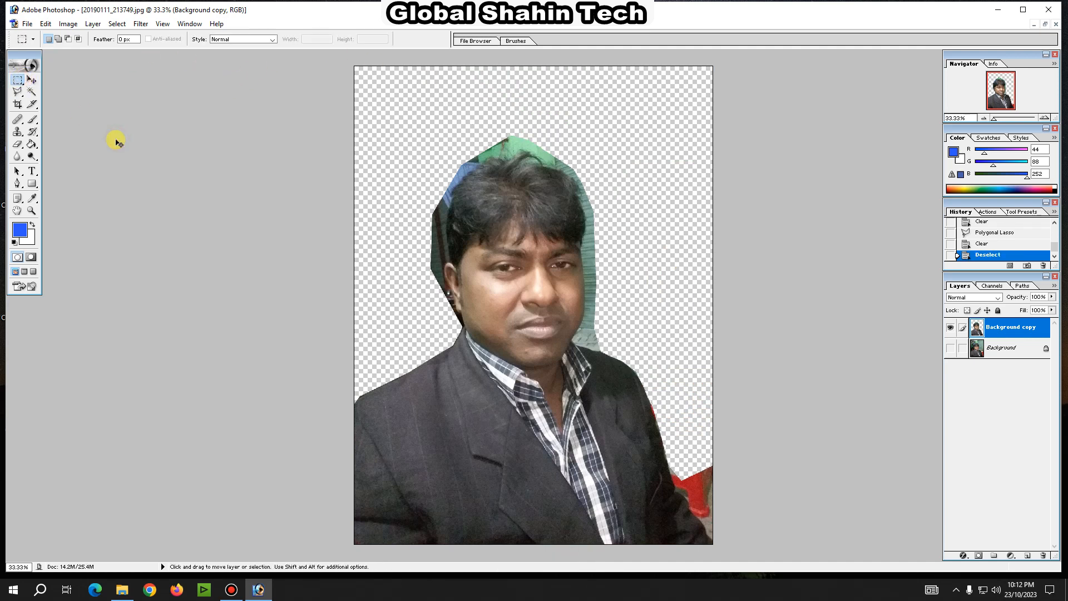
# Trace closely along the hair top, right side of the face and collar with the Polygonal Lasso, and delete the leftover background there
pyautogui.press('ctrl+KP_Add')
pyautogui.press('ctrl+KP_Add')
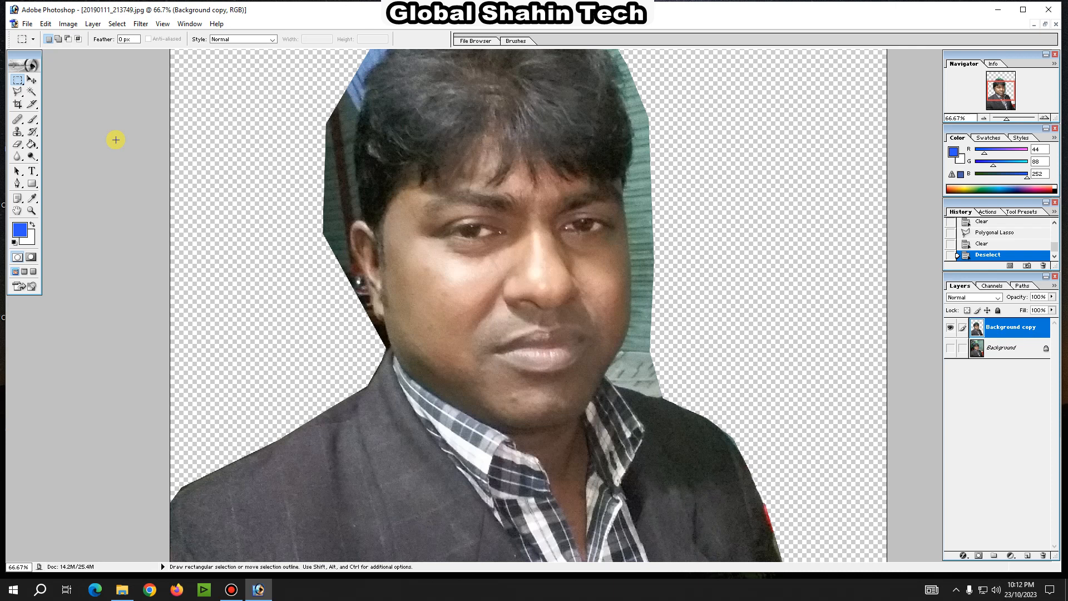
pyautogui.press('space')
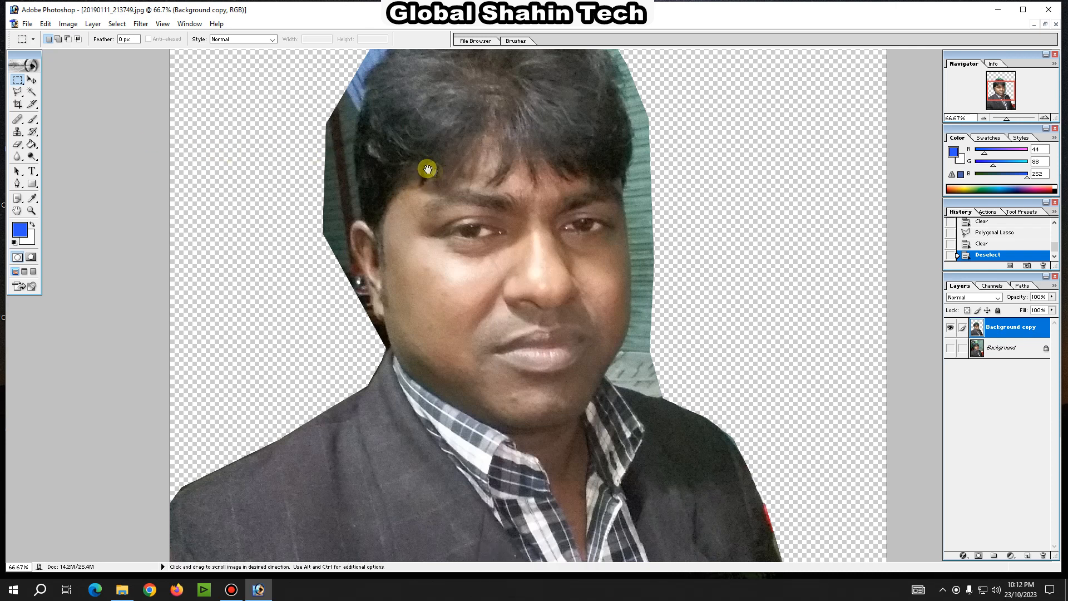
pyautogui.press('space')
pyautogui.moveTo(468, 153); pyautogui.dragTo(472, 331)
pyautogui.moveTo(451, 224); pyautogui.dragTo(449, 305)
pyautogui.click(18, 94)
pyautogui.click(627, 161)
pyautogui.click(396, 124)
pyautogui.click(407, 187)
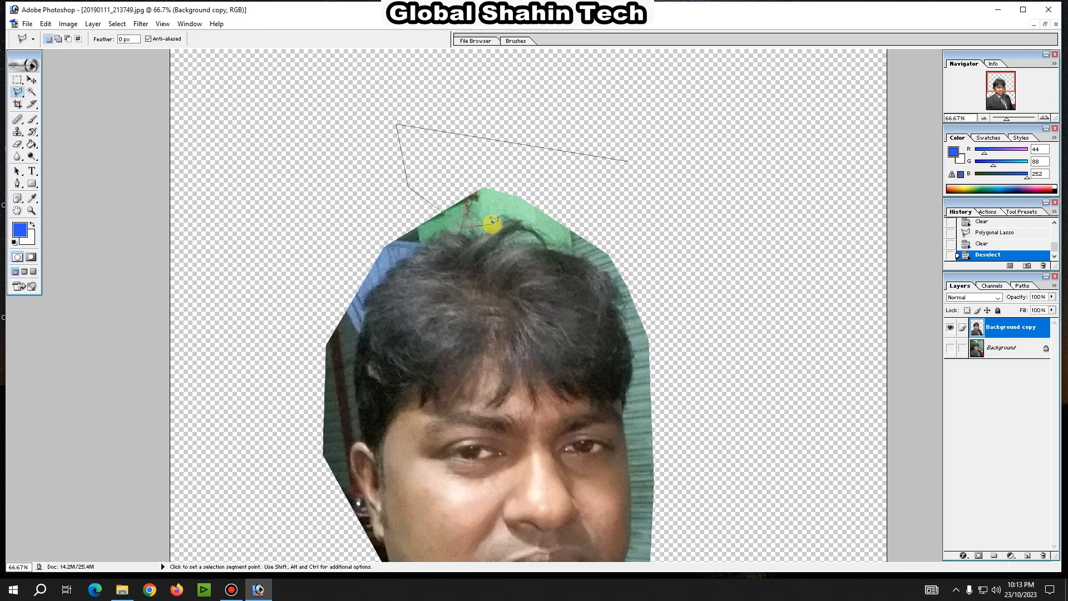
pyautogui.click(509, 216)
pyautogui.click(543, 238)
pyautogui.click(574, 253)
pyautogui.click(600, 264)
pyautogui.click(614, 286)
pyautogui.click(625, 307)
pyautogui.click(632, 342)
pyautogui.press('space')
pyautogui.moveTo(624, 410); pyautogui.dragTo(625, 286)
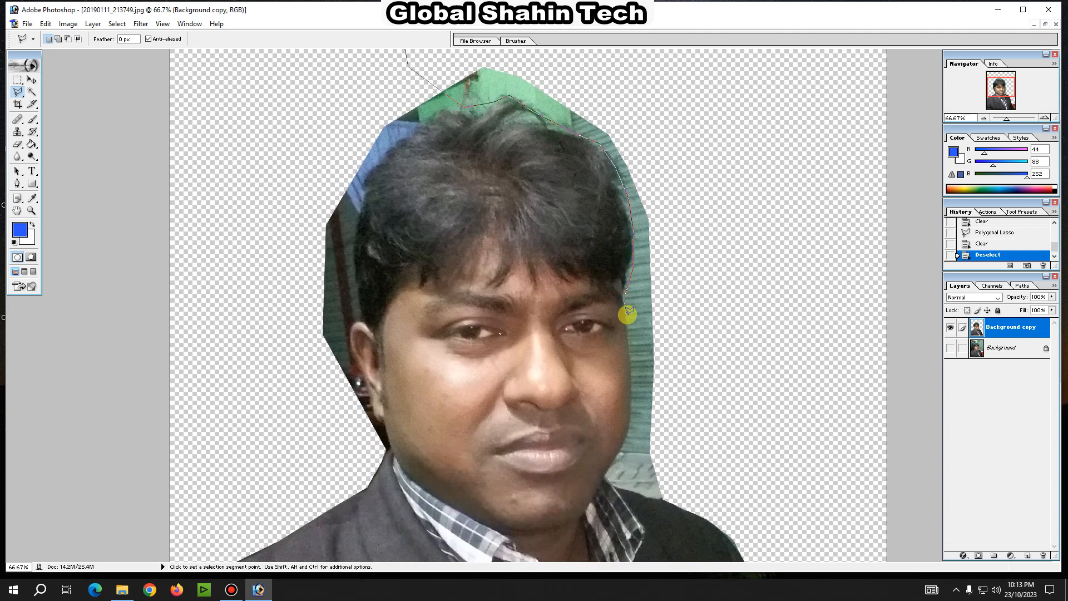
pyautogui.click(631, 351)
pyautogui.click(616, 461)
pyautogui.click(607, 475)
pyautogui.click(616, 484)
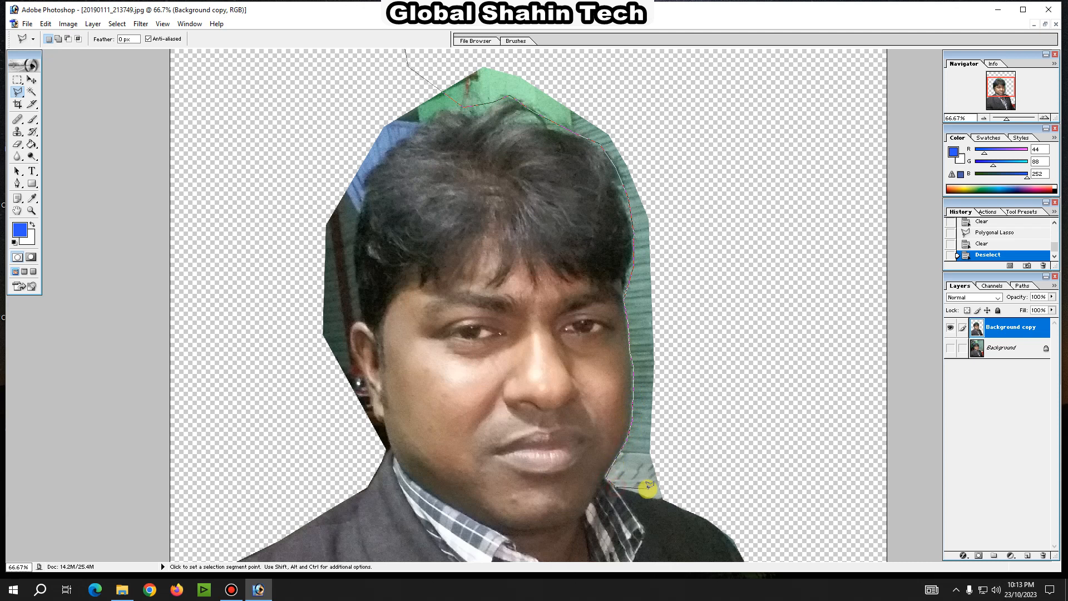
pyautogui.click(670, 497)
pyautogui.click(747, 350)
pyautogui.press('Return')
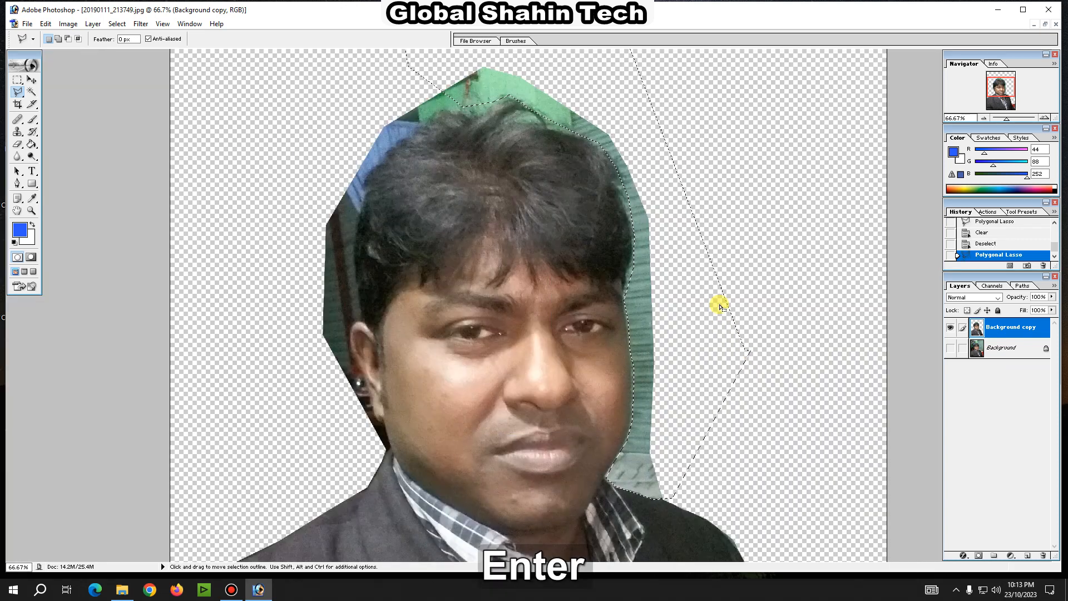
pyautogui.press('Delete')
# Trace along the hair top, the left side of the hair and the ear with the Polygonal Lasso, delete the leftover background, and deselect
pyautogui.click(223, 95)
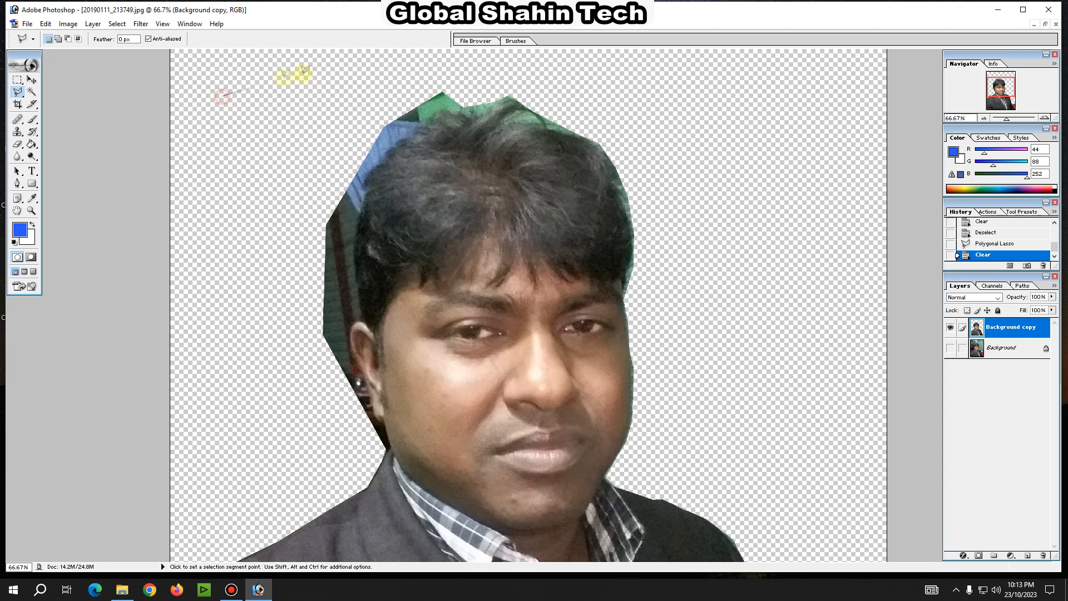
pyautogui.click(421, 71)
pyautogui.click(626, 86)
pyautogui.click(537, 115)
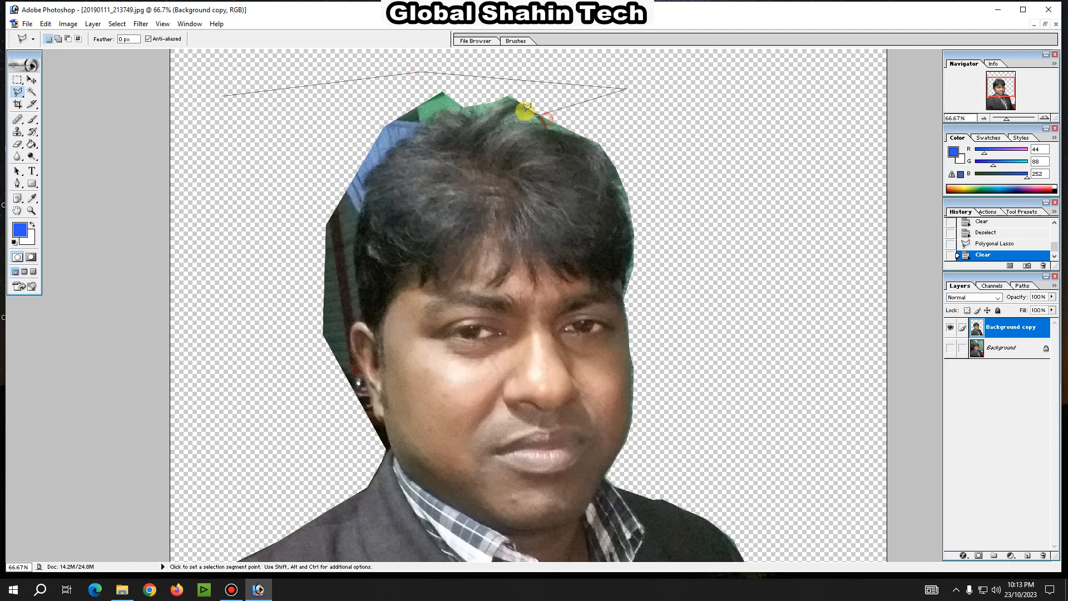
pyautogui.click(499, 105)
pyautogui.click(447, 111)
pyautogui.click(429, 118)
pyautogui.click(385, 155)
pyautogui.click(363, 195)
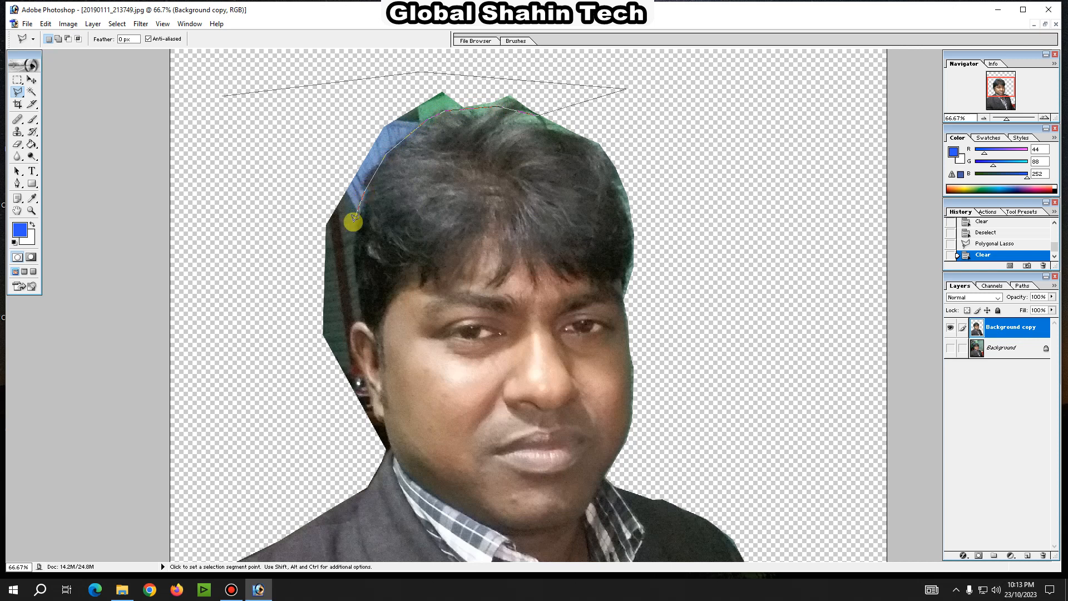
pyautogui.click(357, 238)
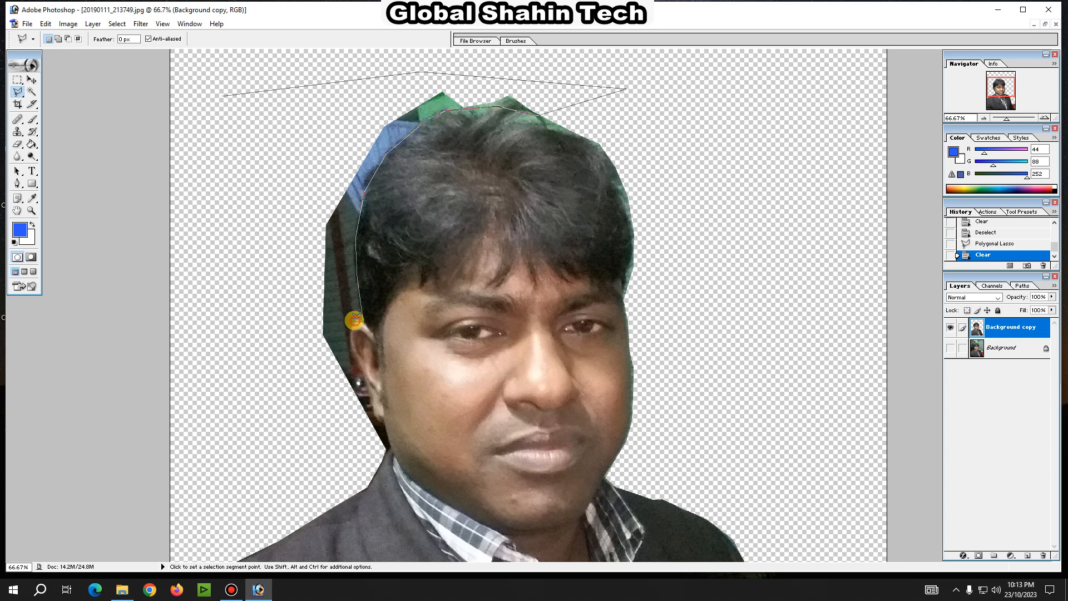
pyautogui.click(351, 323)
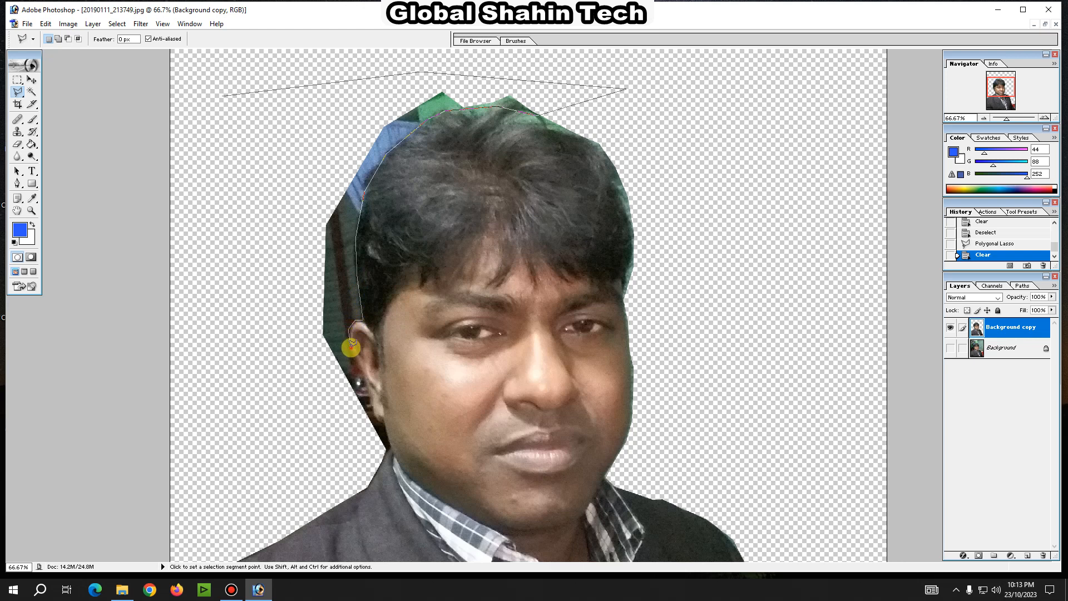
pyautogui.click(353, 349)
pyautogui.click(363, 372)
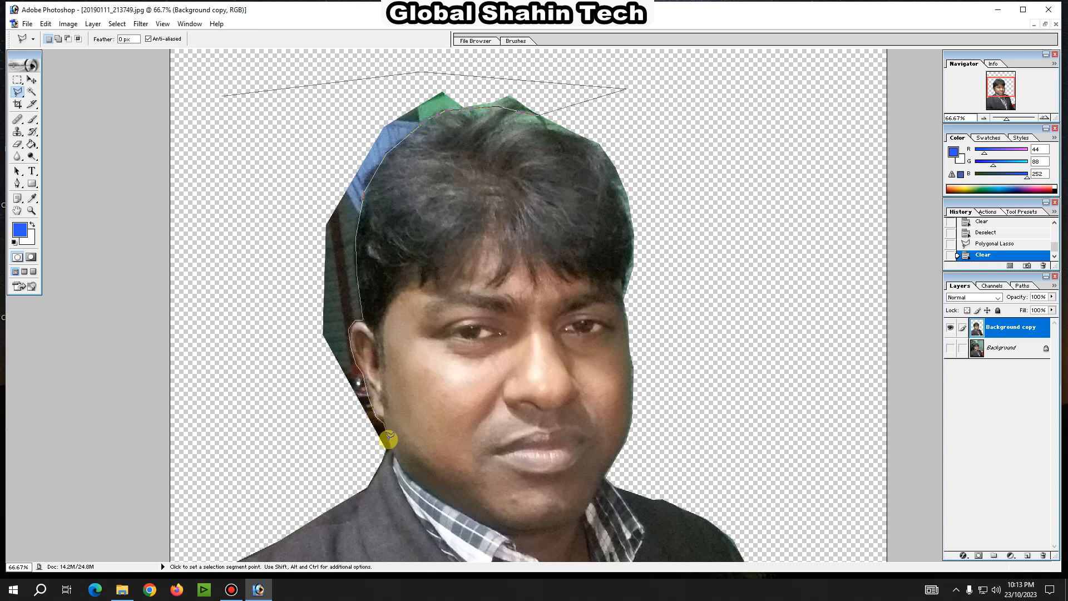
pyautogui.click(351, 450)
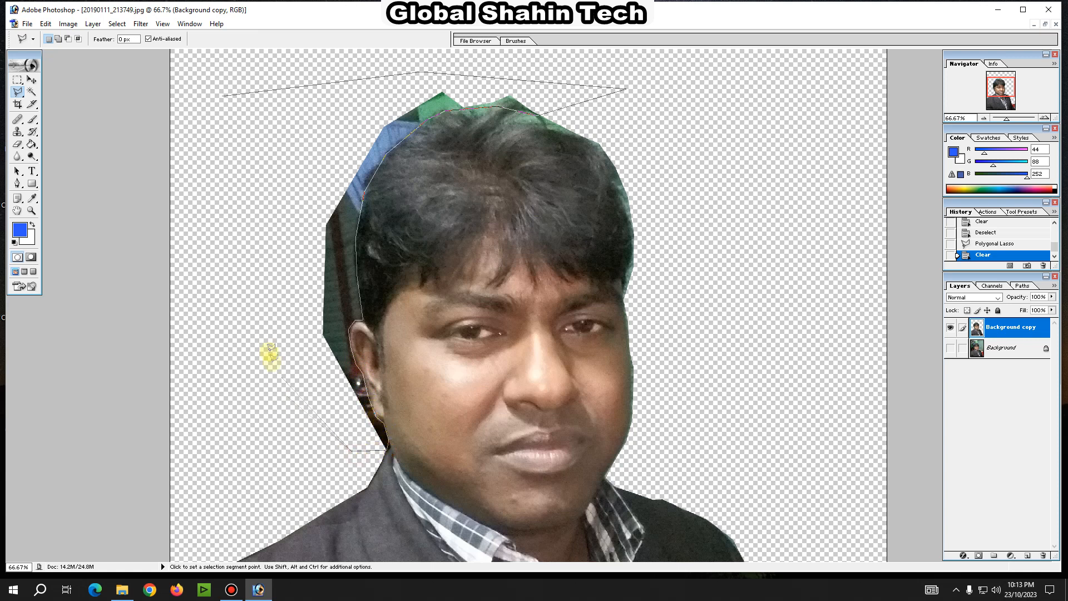
pyautogui.click(242, 302)
pyautogui.press('Return')
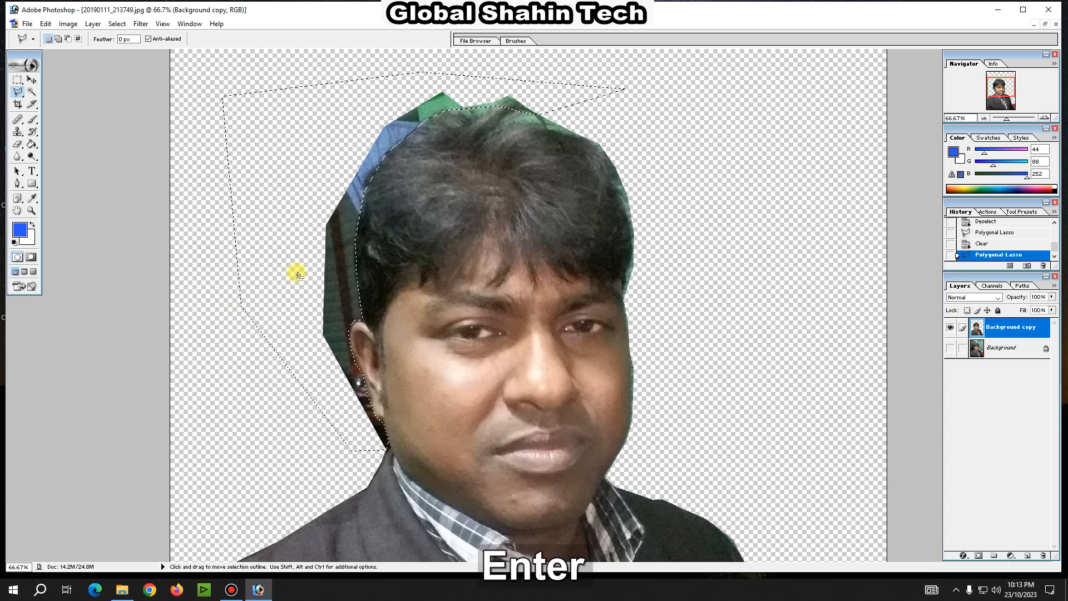
pyautogui.press('Delete')
pyautogui.click(17, 80)
pyautogui.hotkey('ctrl', 'd')
# Trim the green fringe along the top and right edge of the hair with a tight Polygonal Lasso selection, delete it, and deselect
pyautogui.press('ctrl+KP_Subtract')
pyautogui.press('ctrl+KP_Subtract')
pyautogui.press('ctrl+KP_Subtract')
pyautogui.press('ctrl+KP_Subtract')
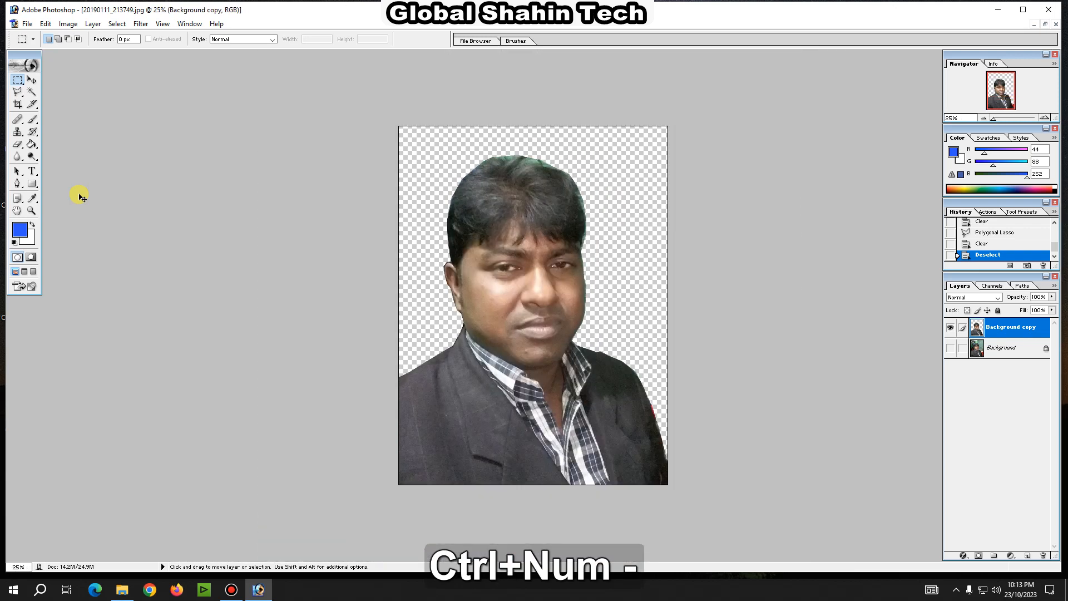
pyautogui.press('ctrl+KP_Add')
pyautogui.press('ctrl+KP_Add')
pyautogui.press('ctrl+KP_Add')
pyautogui.press('ctrl+KP_Add')
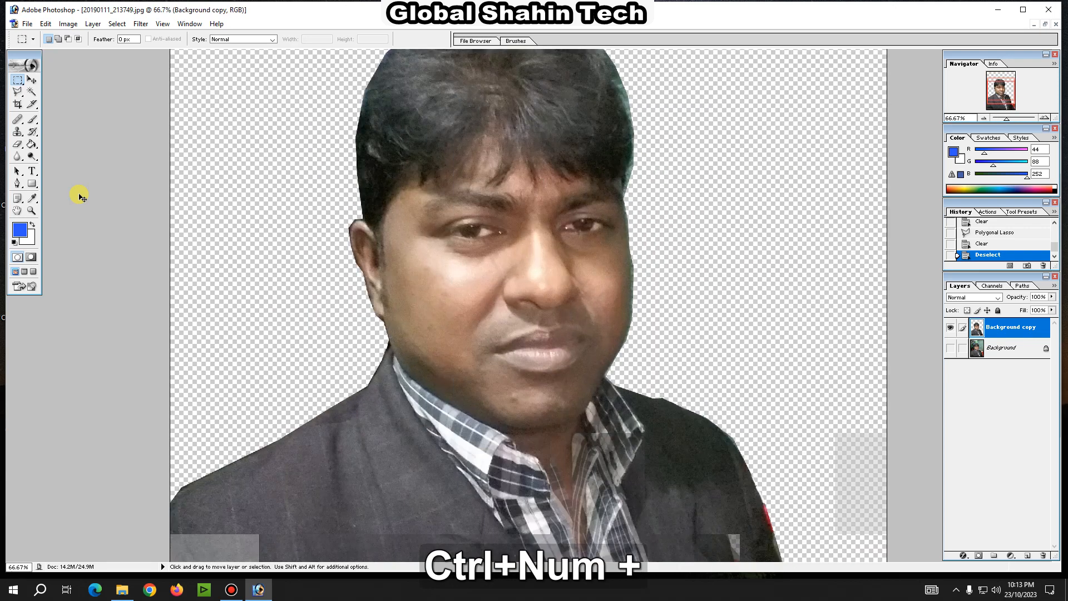
pyautogui.press('space')
pyautogui.moveTo(533, 176); pyautogui.dragTo(506, 400)
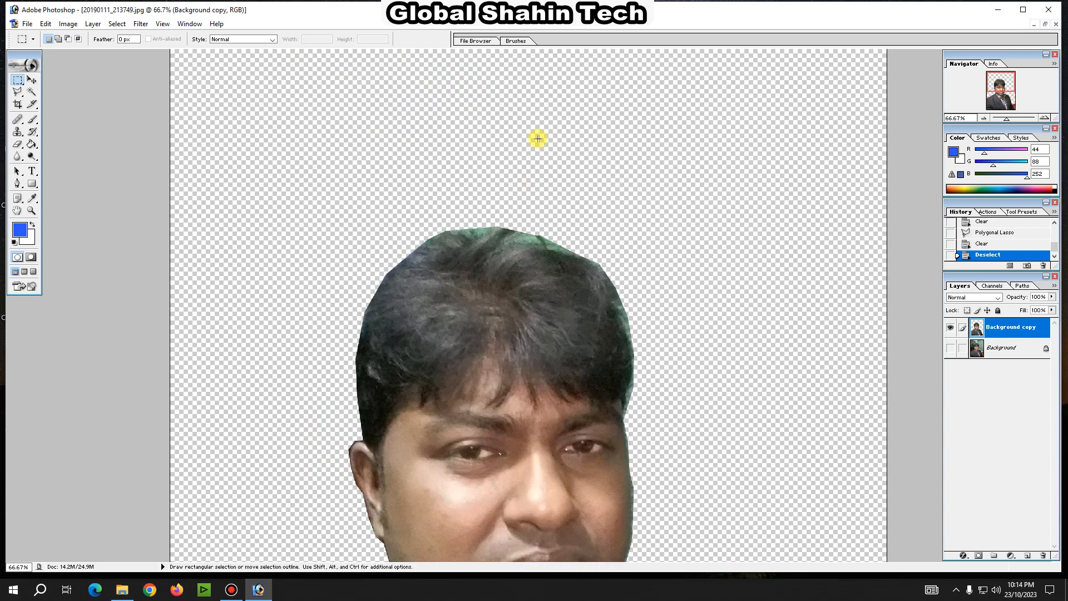
pyautogui.click(16, 93)
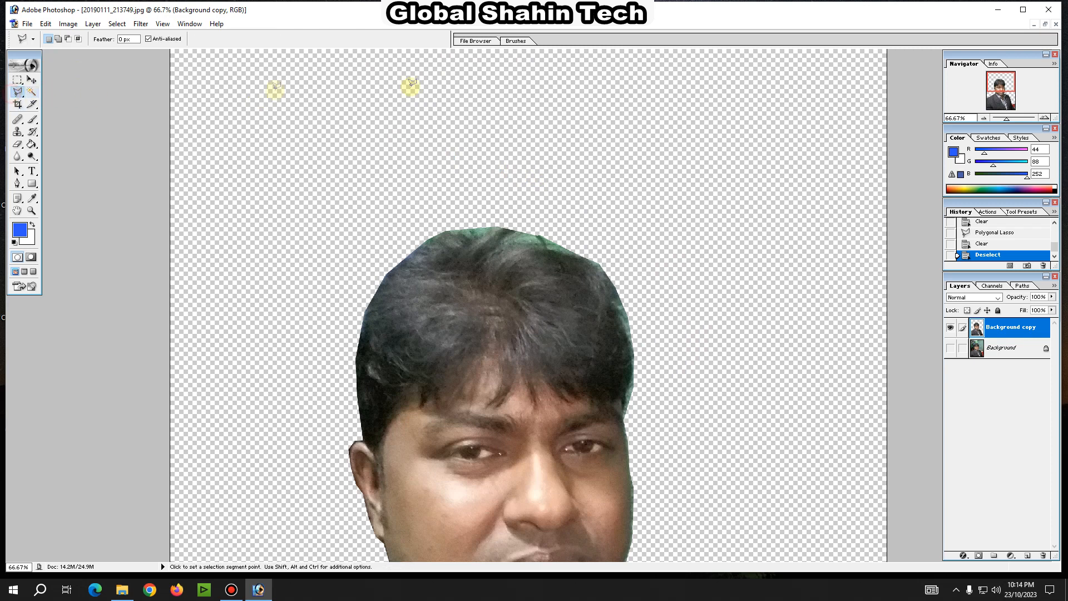
pyautogui.click(711, 166)
pyautogui.click(391, 176)
pyautogui.click(377, 236)
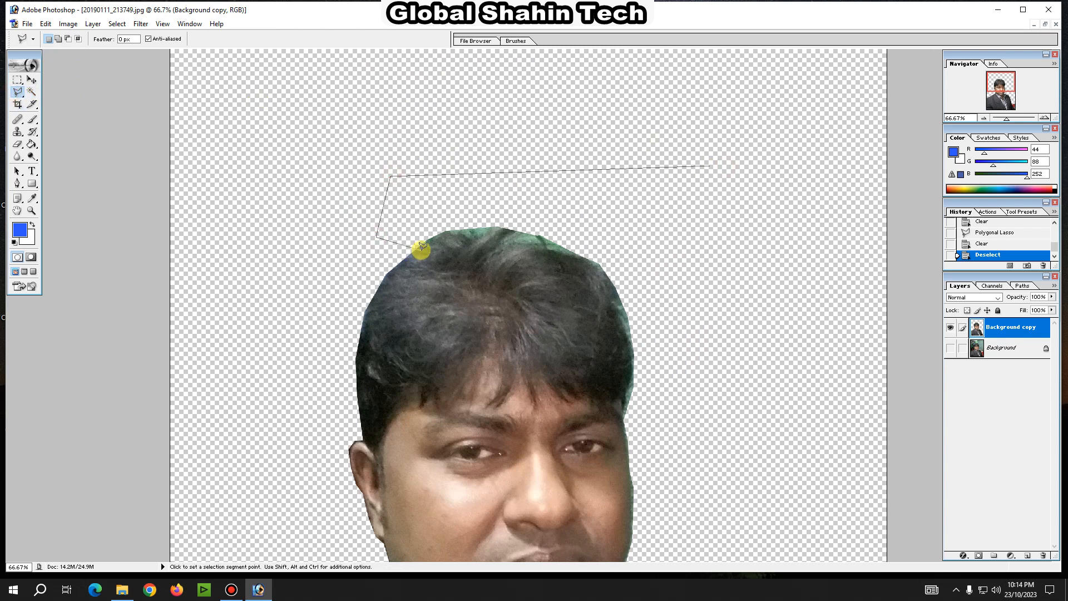
pyautogui.click(422, 247)
pyautogui.click(461, 234)
pyautogui.click(489, 232)
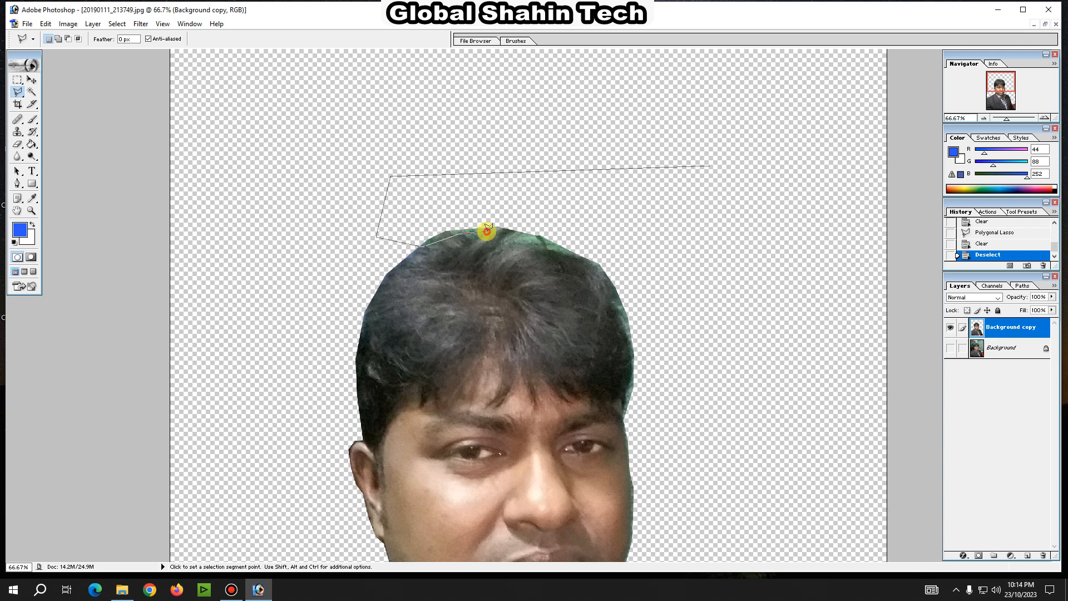
pyautogui.click(517, 238)
pyautogui.click(554, 247)
pyautogui.click(582, 256)
pyautogui.click(601, 268)
pyautogui.click(616, 298)
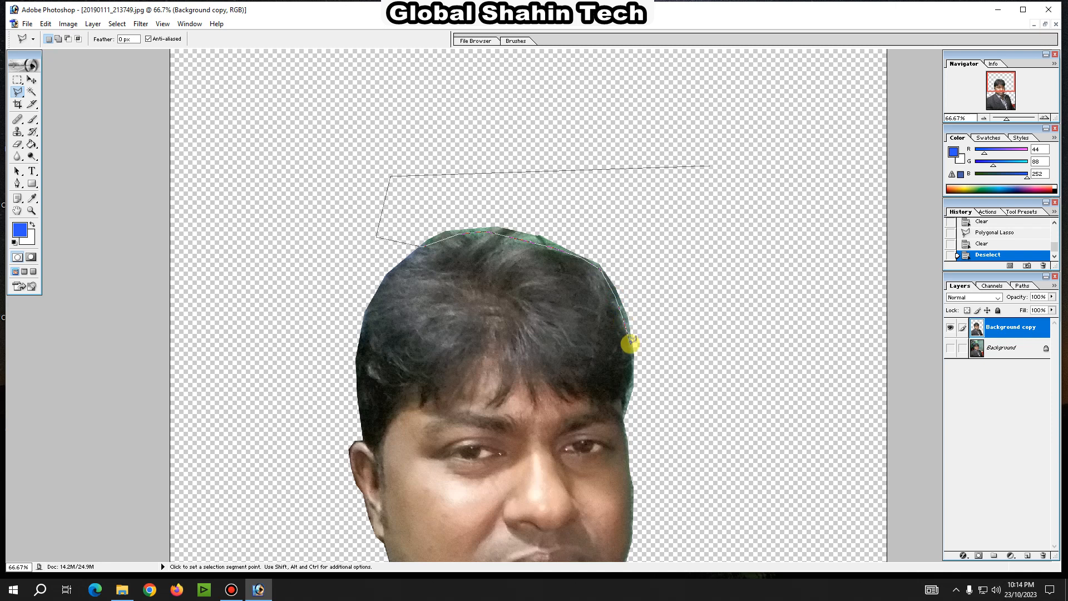
pyautogui.click(631, 343)
pyautogui.click(694, 396)
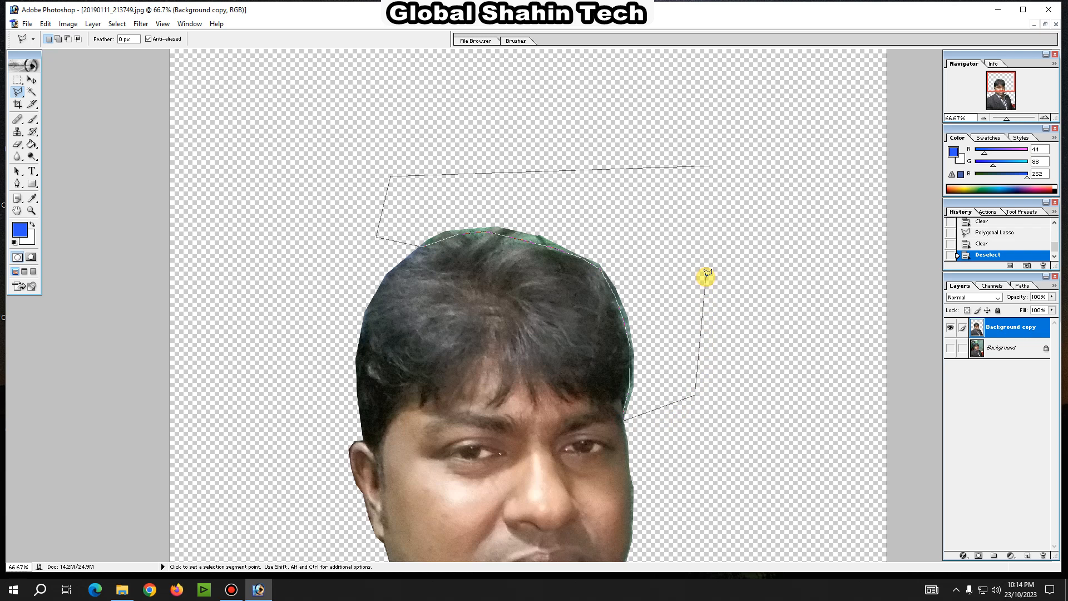
pyautogui.press('Return')
pyautogui.press('Delete')
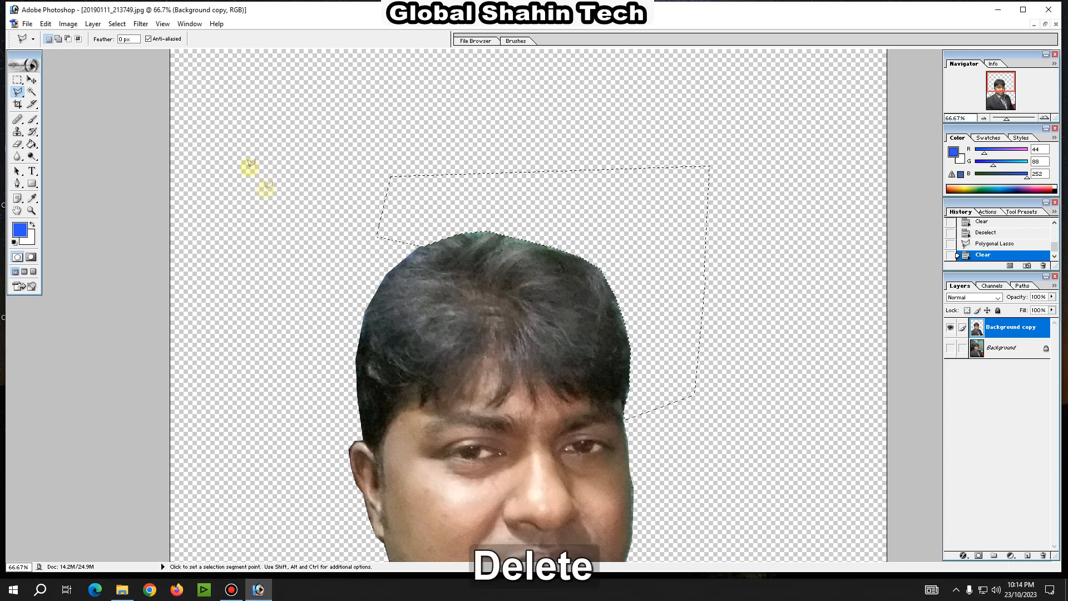
pyautogui.click(18, 81)
pyautogui.click(88, 159)
# Set the foreground colour to blue, RGB 6, 53, 228, and fill the transparent area around the man with the Paint Bucket
pyautogui.press('ctrl+KP_Subtract')
pyautogui.press('ctrl+KP_Subtract')
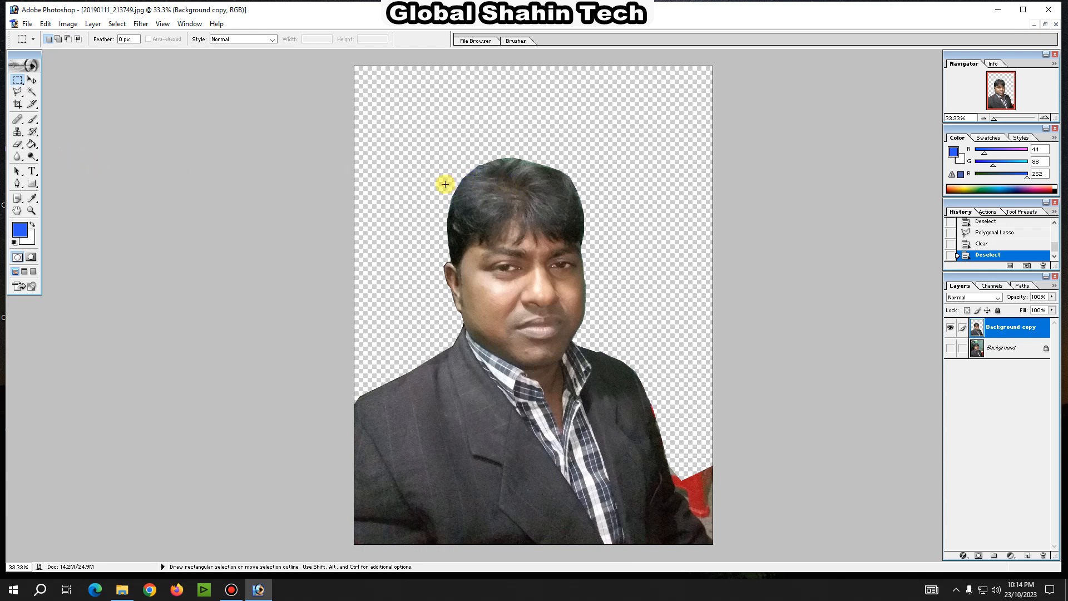
pyautogui.click(20, 229)
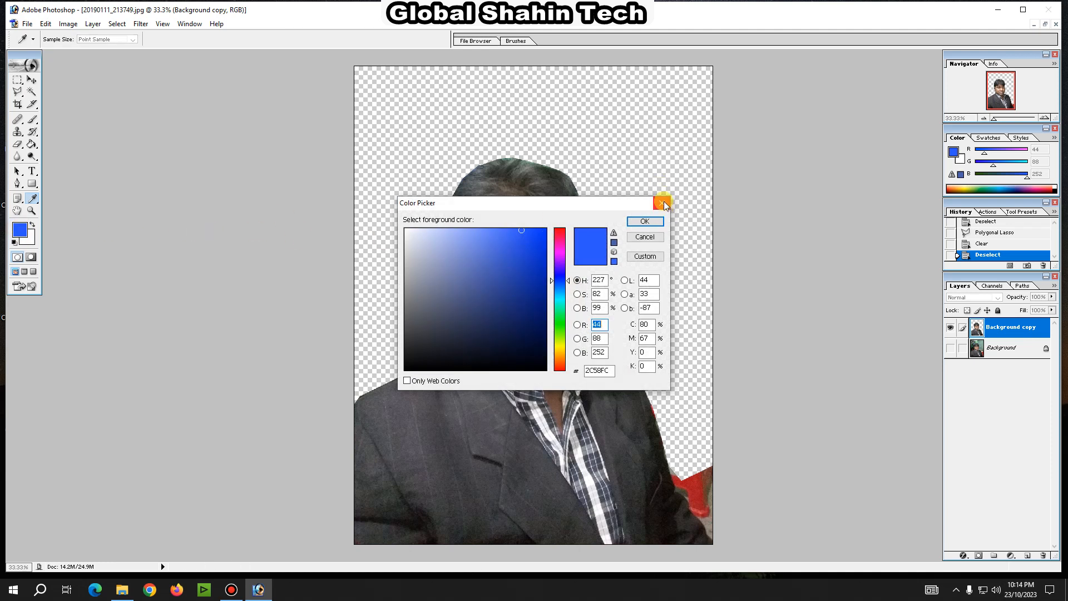
pyautogui.click(665, 206)
pyautogui.click(20, 230)
pyautogui.moveTo(528, 256)
pyautogui.mouseDown()
pyautogui.moveTo(548, 250)
pyautogui.moveTo(520, 240)
pyautogui.mouseUp()
pyautogui.click(645, 221)
pyautogui.press('m')
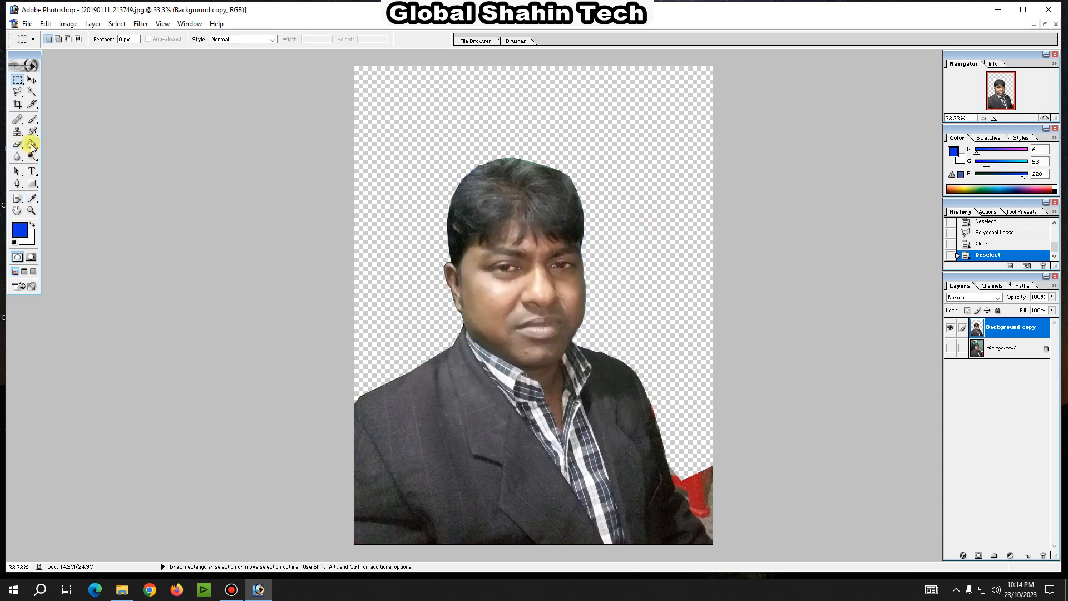
pyautogui.click(32, 146)
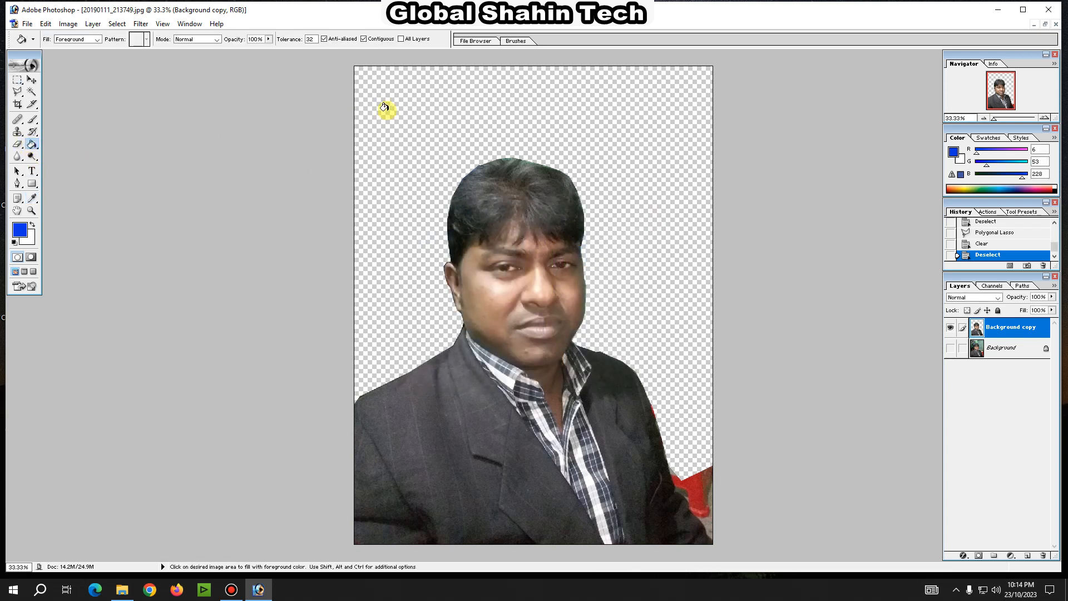
pyautogui.click(416, 112)
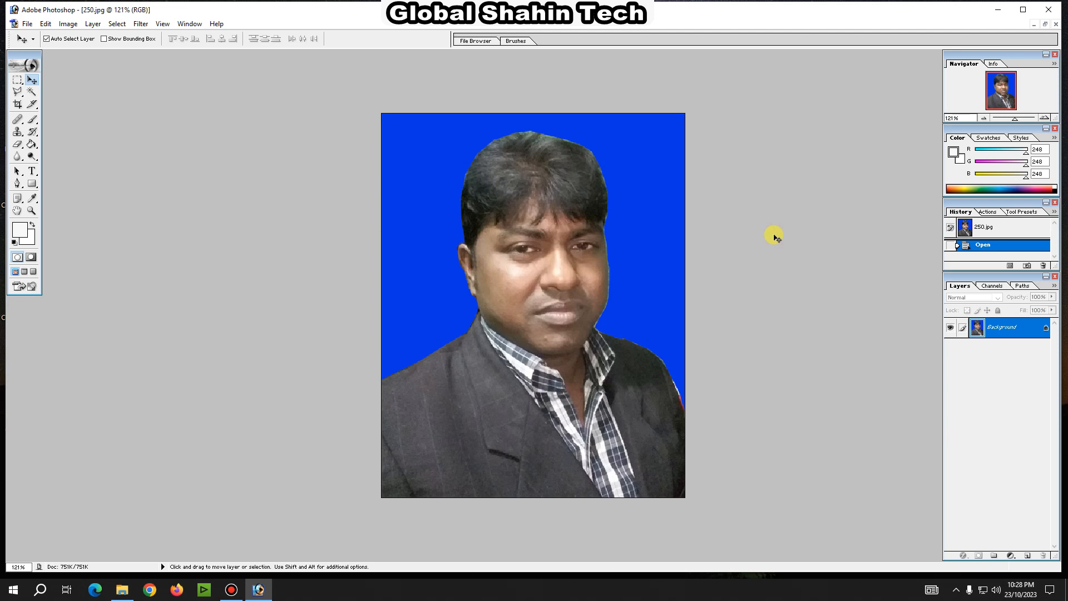
# Apply Smart Blur to the 250.jpg portrait with a radius of about 4, a threshold of about 5, Low quality and Normal mode
pyautogui.scroll(1, 756, 249)
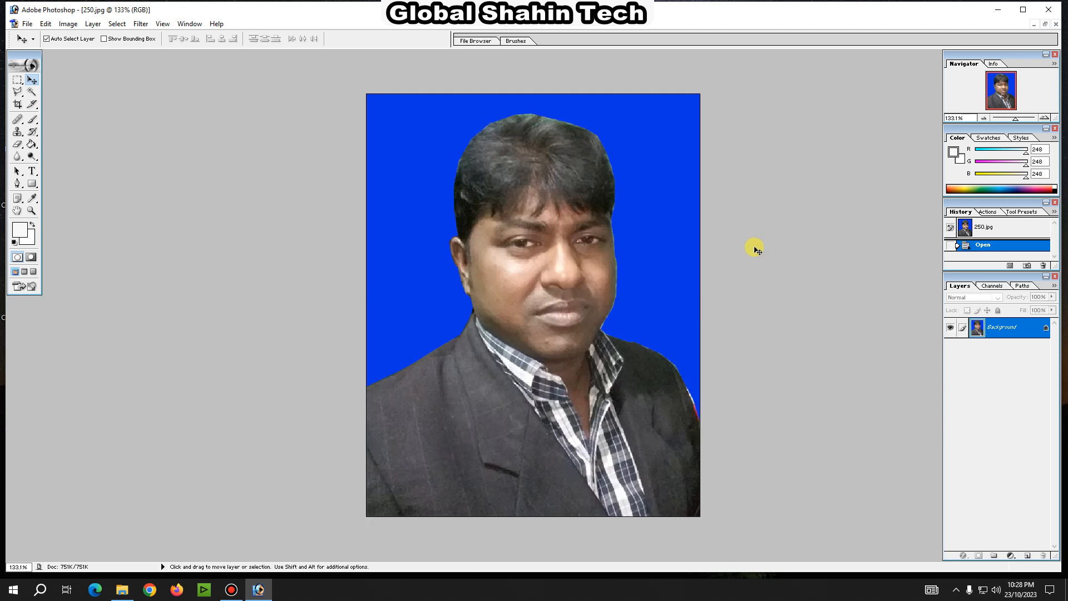
pyautogui.scroll(-1, 756, 249)
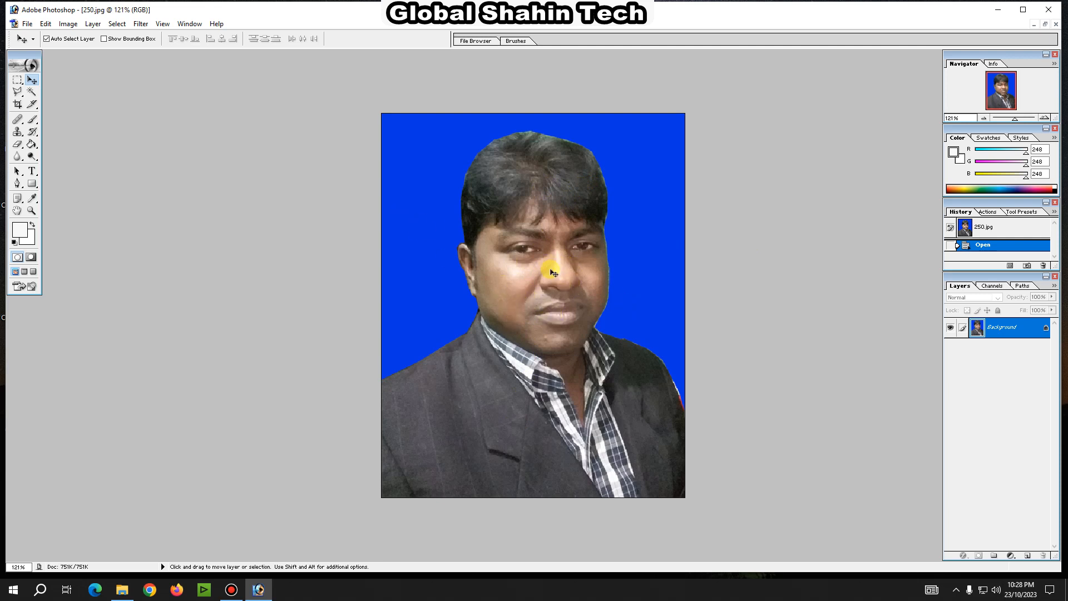
pyautogui.scroll(1, 558, 272)
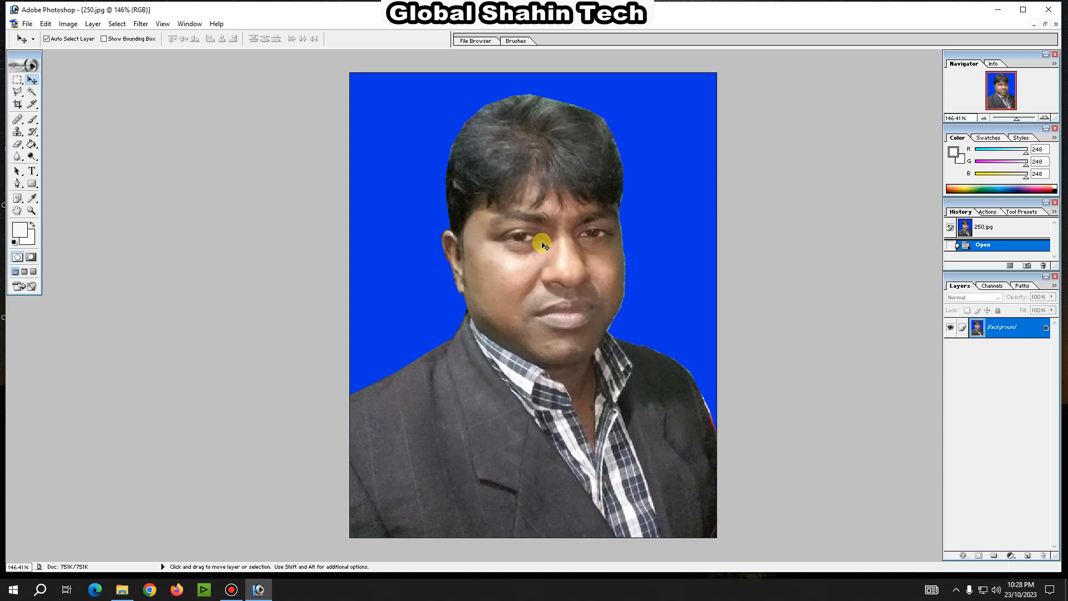
pyautogui.scroll(2, 538, 239)
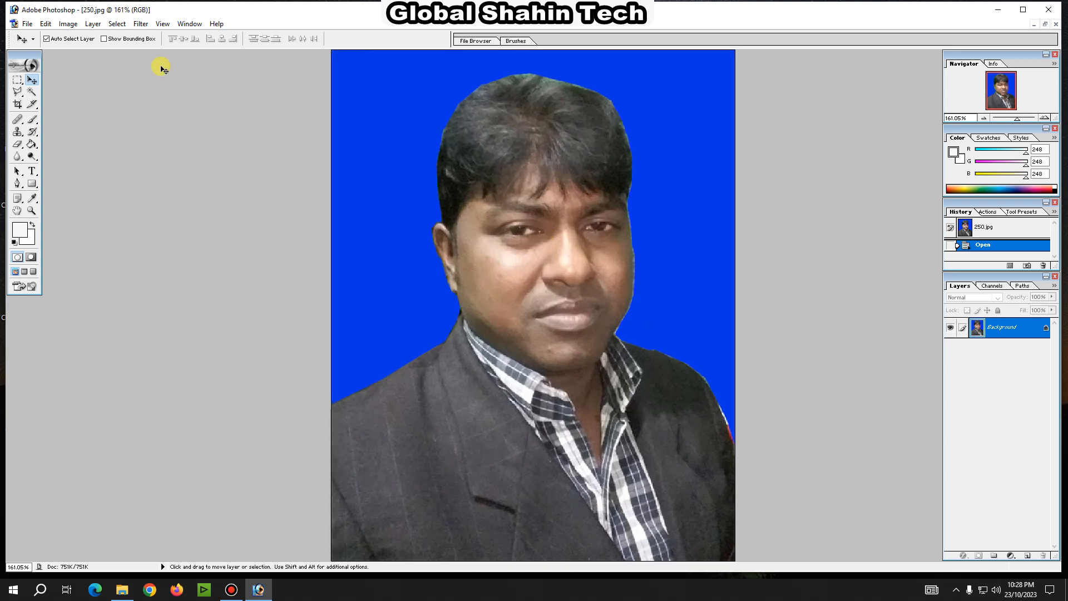
pyautogui.click(140, 24)
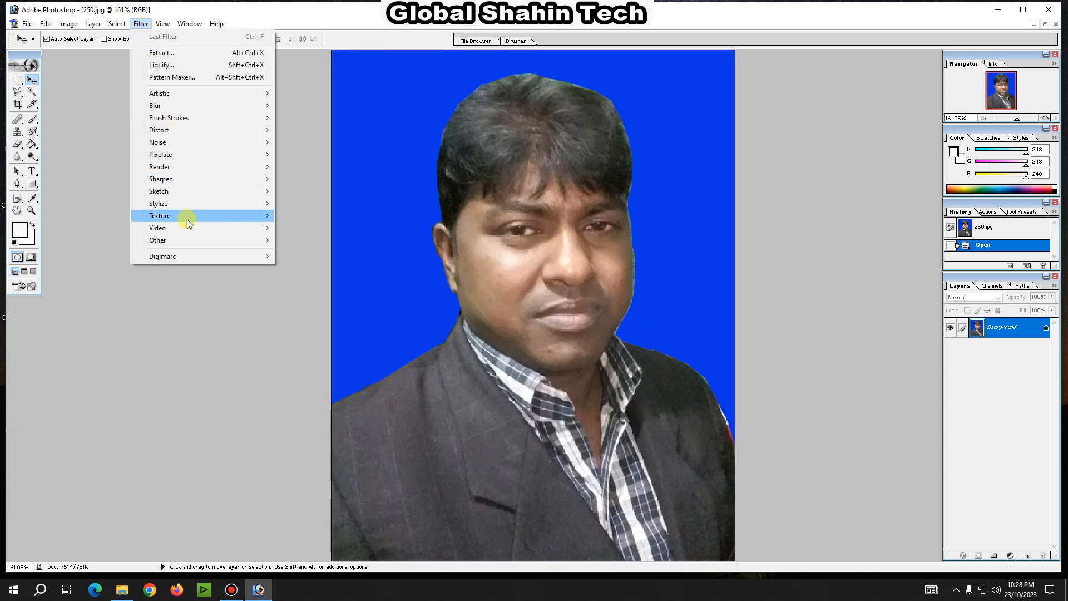
pyautogui.click(184, 108)
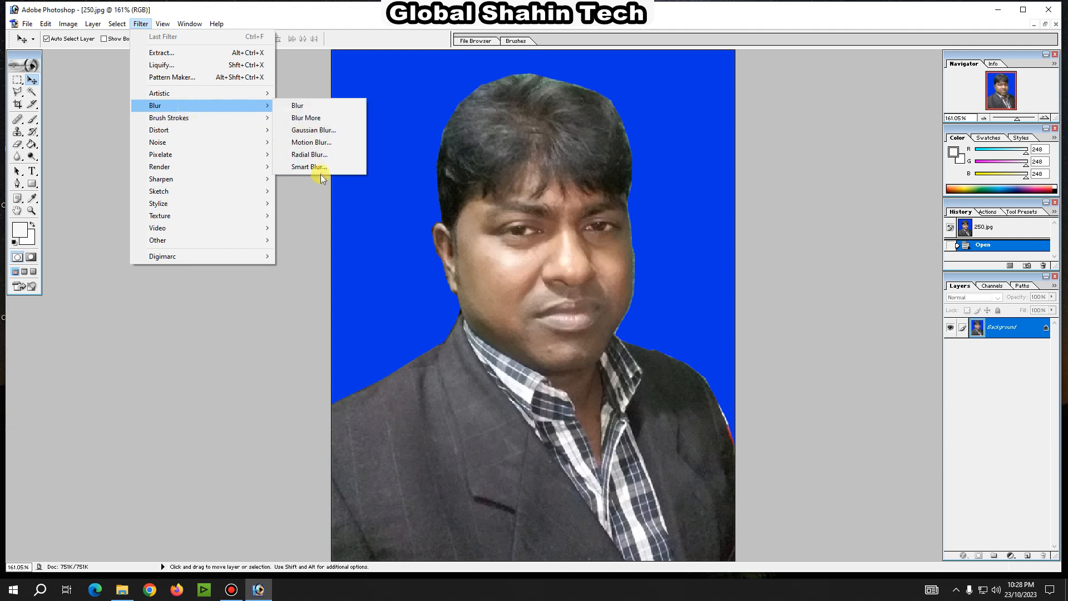
pyautogui.click(319, 167)
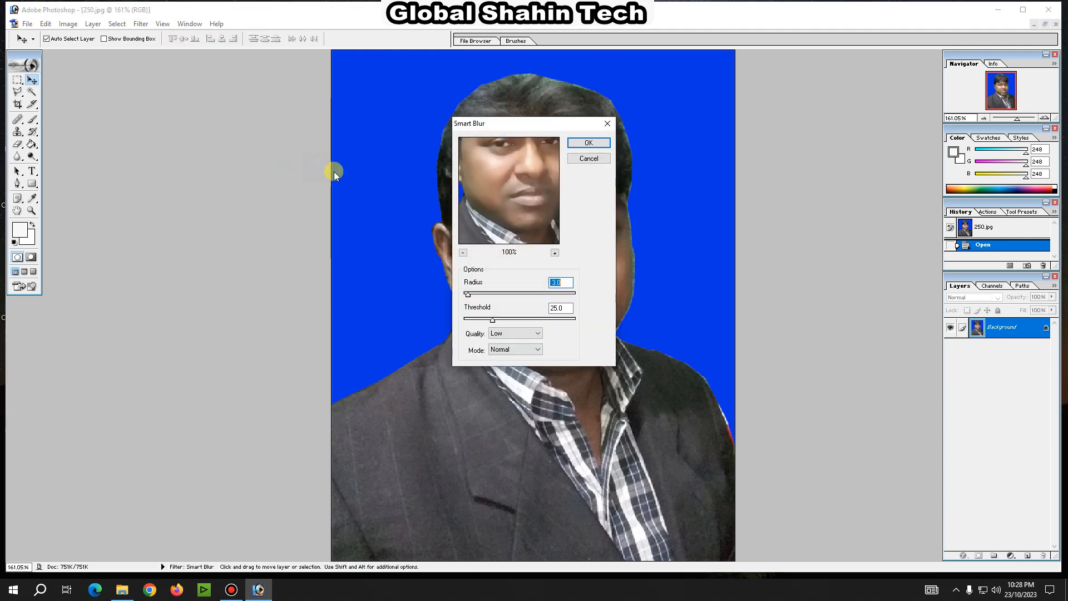
pyautogui.moveTo(536, 124); pyautogui.dragTo(730, 174)
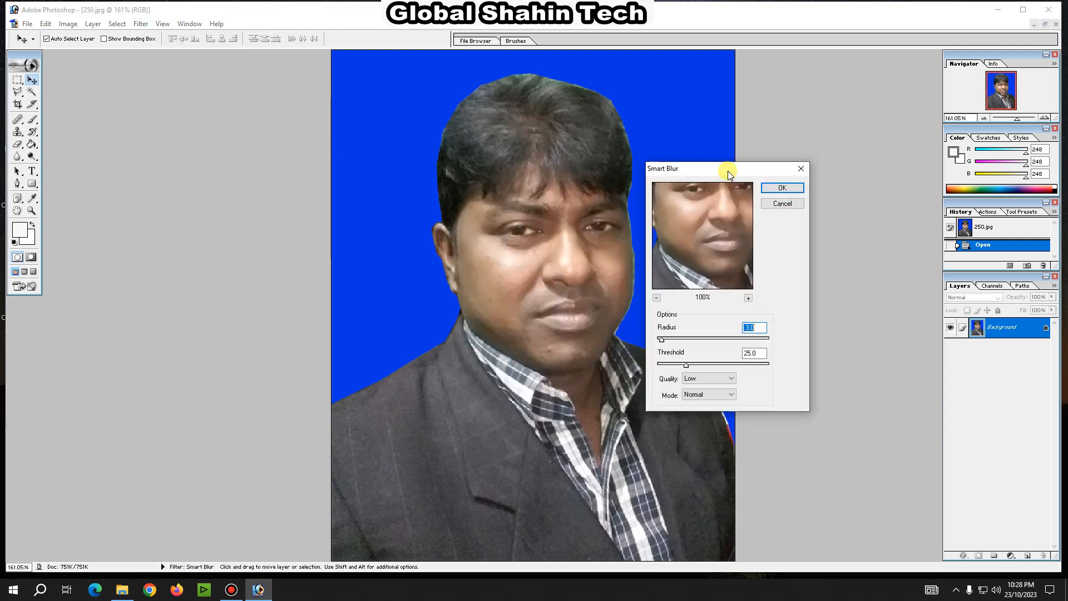
pyautogui.moveTo(664, 340); pyautogui.dragTo(668, 365)
pyautogui.click(667, 366)
pyautogui.click(666, 367)
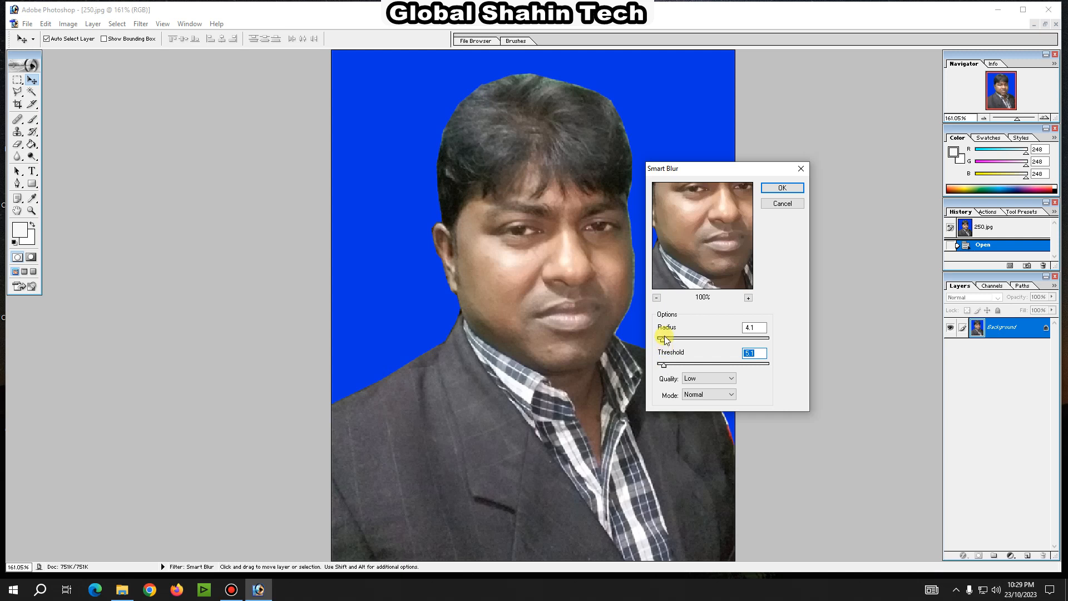
pyautogui.click(666, 341)
pyautogui.moveTo(666, 340); pyautogui.dragTo(667, 369)
pyautogui.click(779, 188)
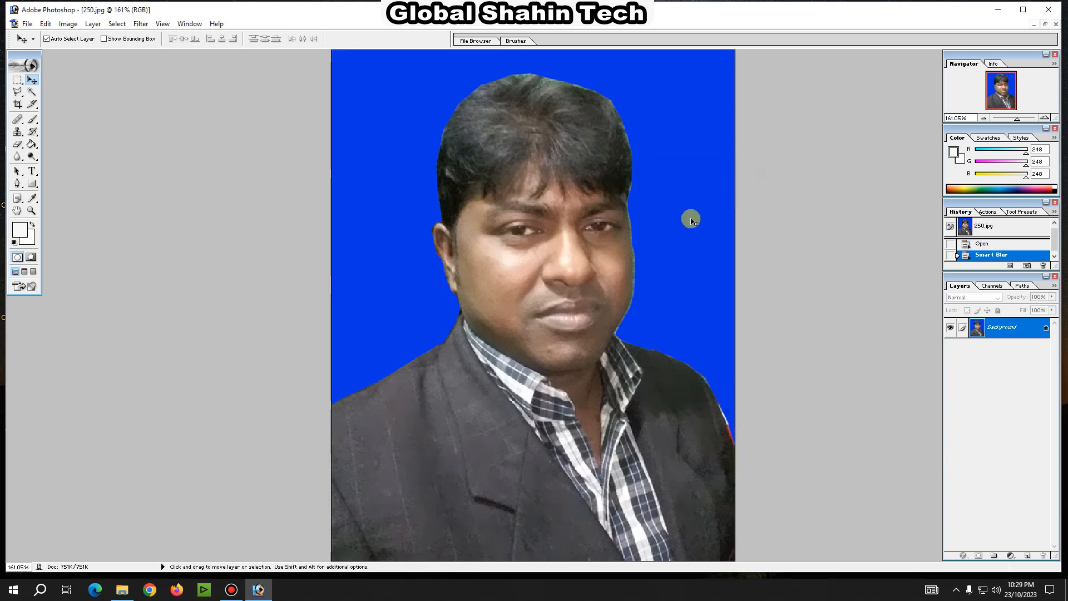
# Apply Selective Color to the portrait, raising the black component of the Blacks to about +16% with the Relative method
pyautogui.press('ctrl+KP_Subtract')
pyautogui.press('ctrl+KP_Subtract')
pyautogui.press('ctrl+KP_Add')
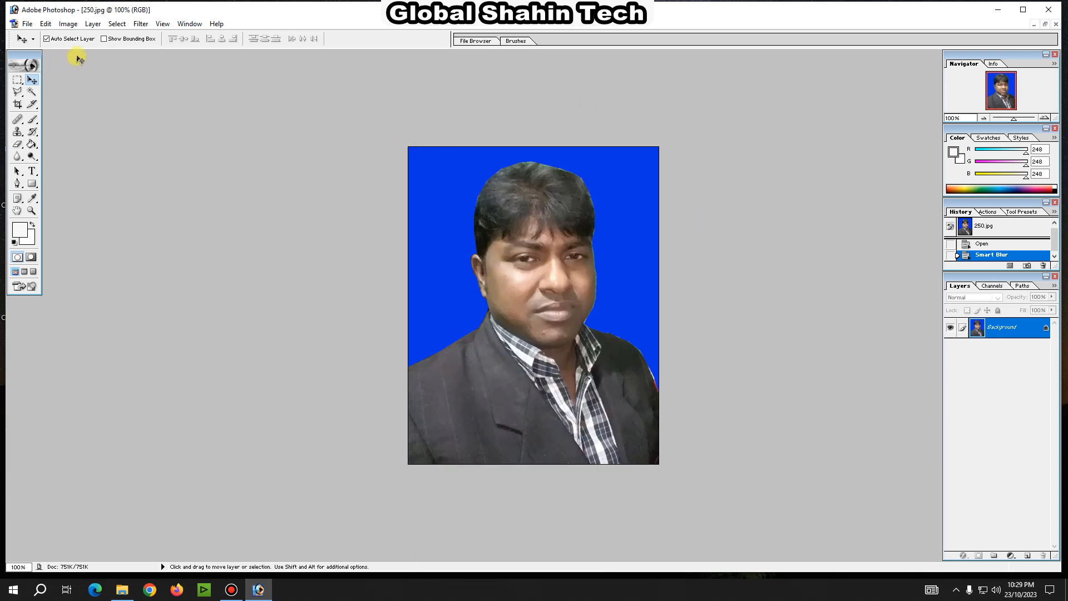
pyautogui.click(69, 25)
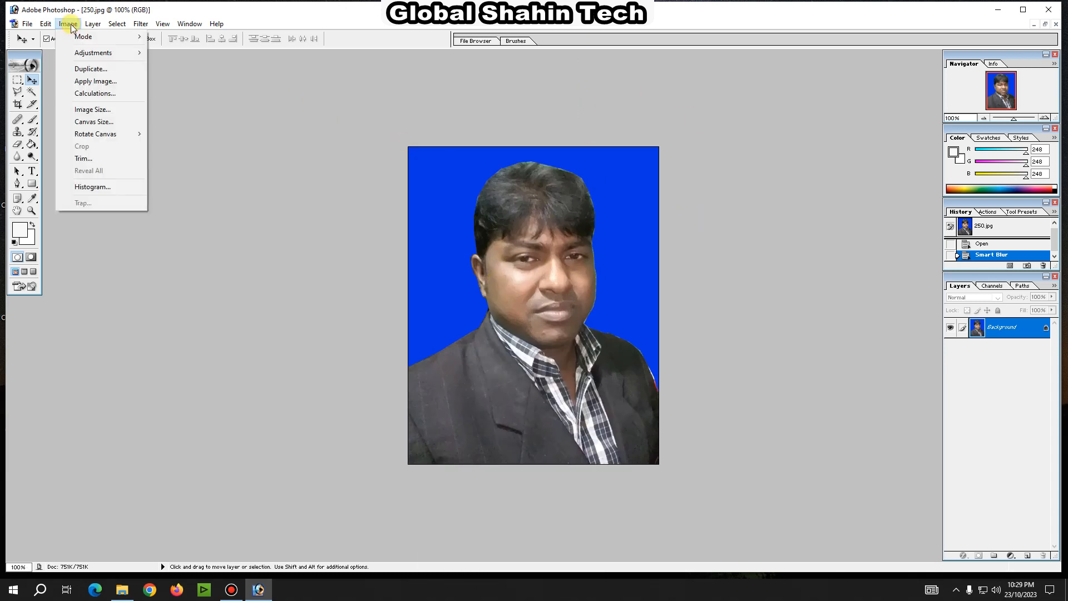
pyautogui.moveTo(108, 57)
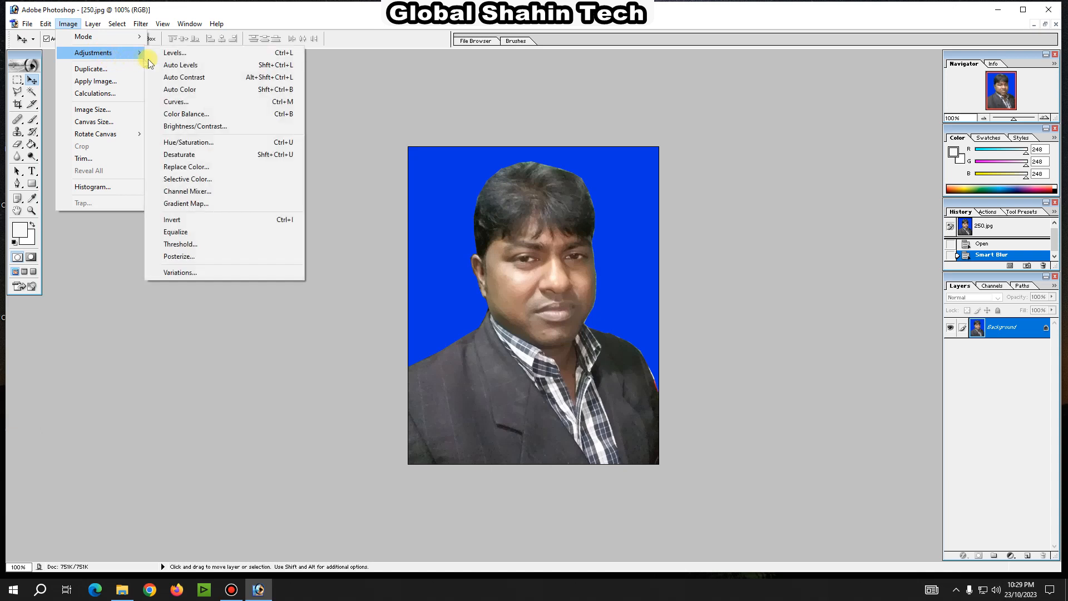
pyautogui.click(219, 179)
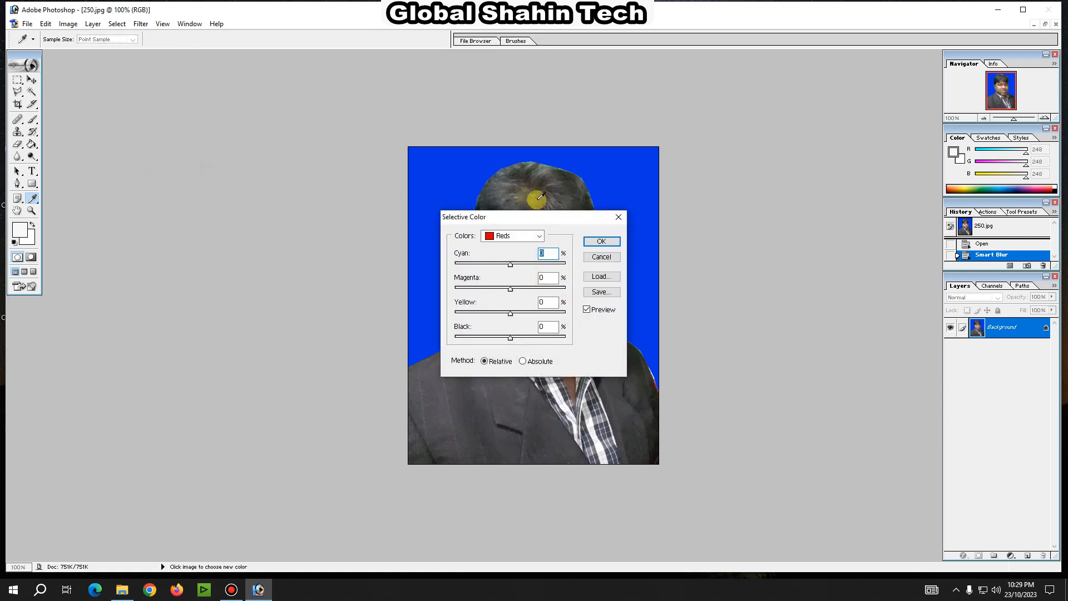
pyautogui.moveTo(553, 222); pyautogui.dragTo(360, 264)
pyautogui.click(328, 273)
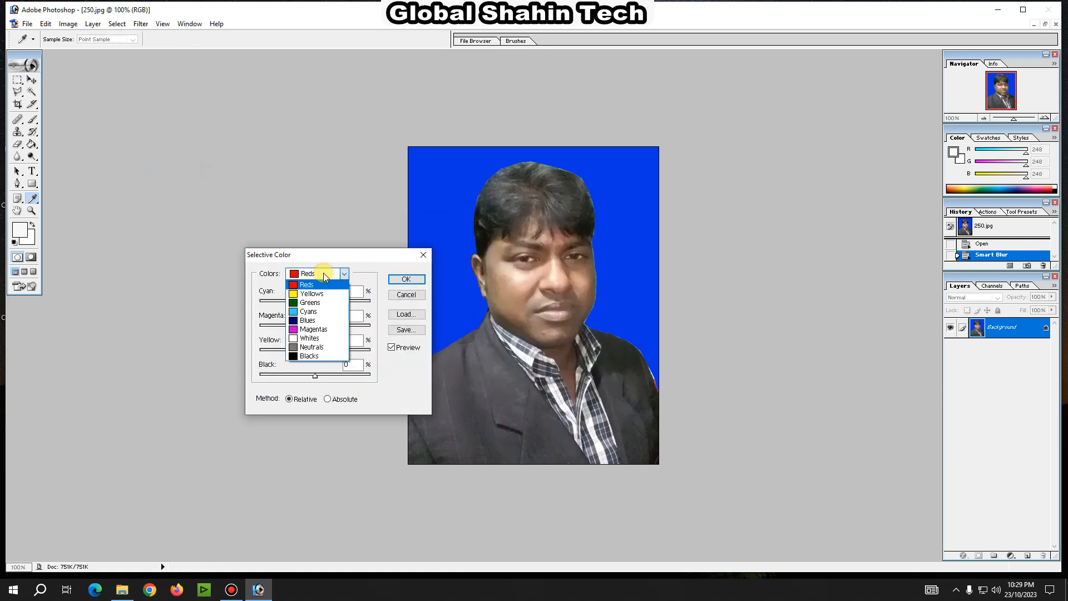
pyautogui.click(315, 359)
pyautogui.moveTo(314, 377)
pyautogui.mouseDown()
pyautogui.moveTo(293, 374)
pyautogui.moveTo(322, 370)
pyautogui.moveTo(247, 365)
pyautogui.moveTo(329, 378)
pyautogui.mouseUp()
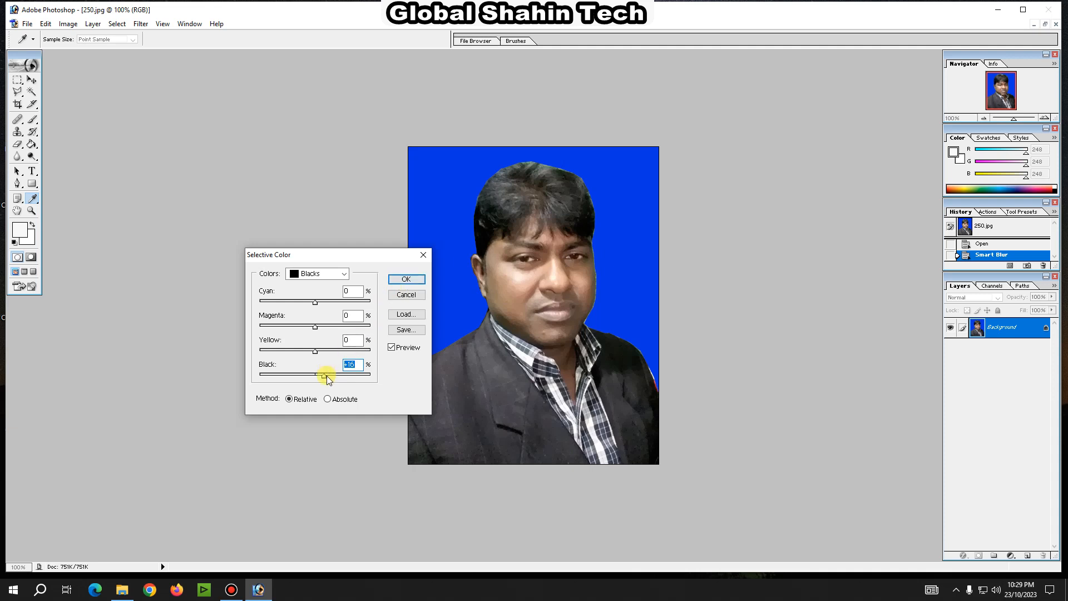
pyautogui.click(402, 279)
pyautogui.press('v')
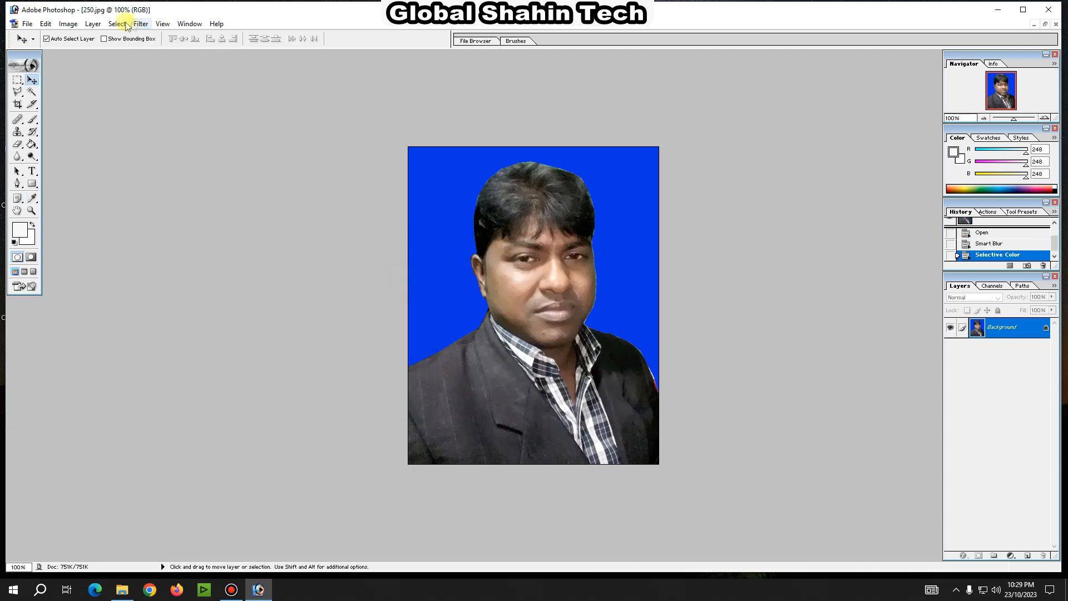
# Apply Color Balance to the midtones with levels of about +8, +5 and -9, preserving luminosity
pyautogui.click(68, 24)
pyautogui.click(98, 56)
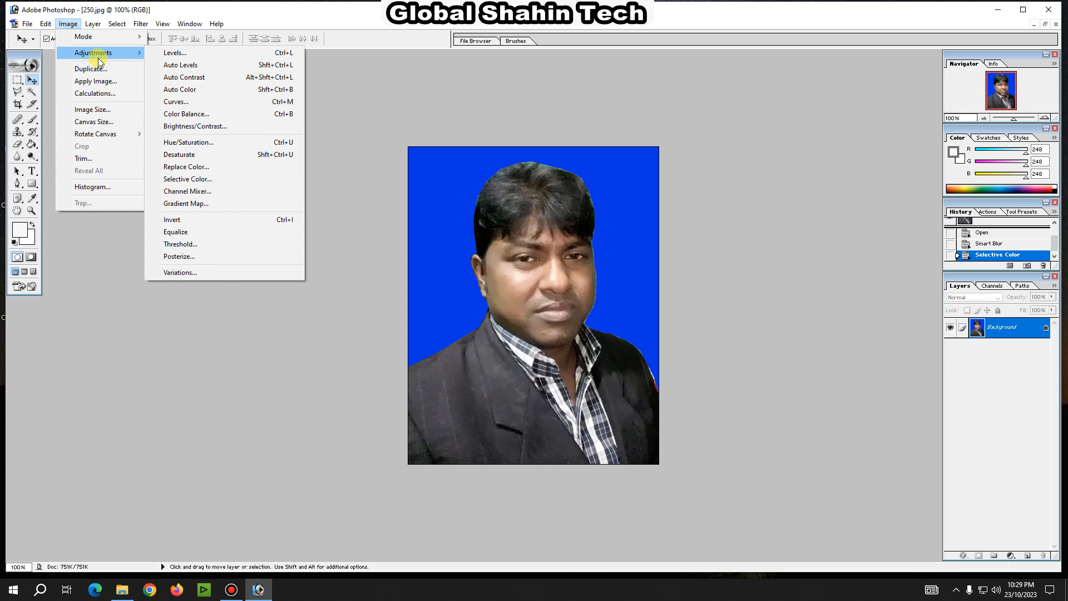
pyautogui.click(221, 114)
pyautogui.moveTo(521, 229); pyautogui.dragTo(346, 379)
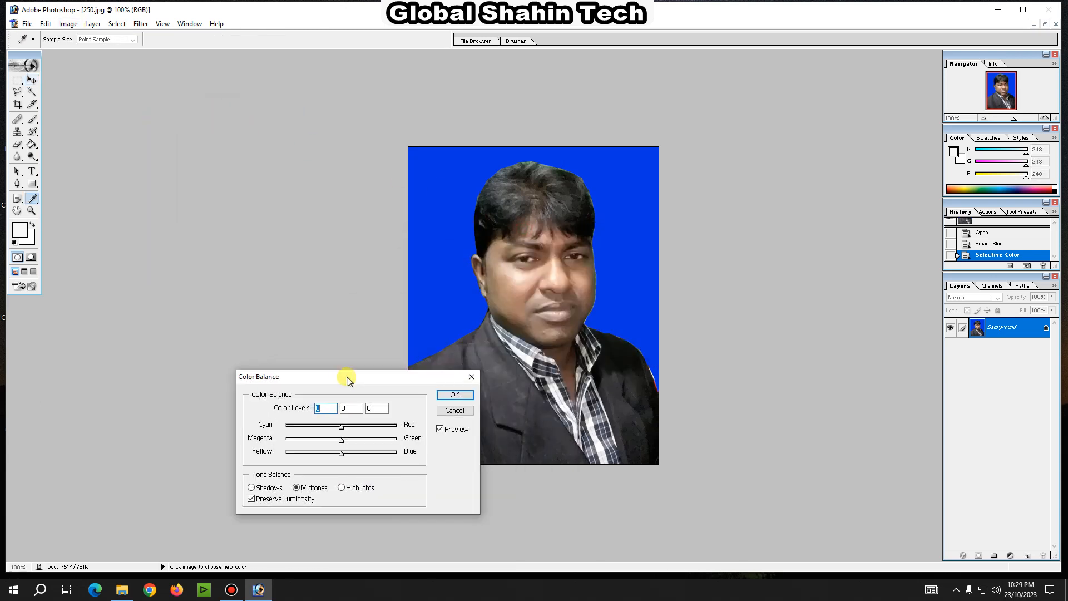
pyautogui.moveTo(340, 427)
pyautogui.mouseDown()
pyautogui.moveTo(324, 431)
pyautogui.moveTo(389, 420)
pyautogui.moveTo(282, 410)
pyautogui.moveTo(391, 421)
pyautogui.moveTo(309, 421)
pyautogui.moveTo(375, 426)
pyautogui.moveTo(343, 432)
pyautogui.mouseUp()
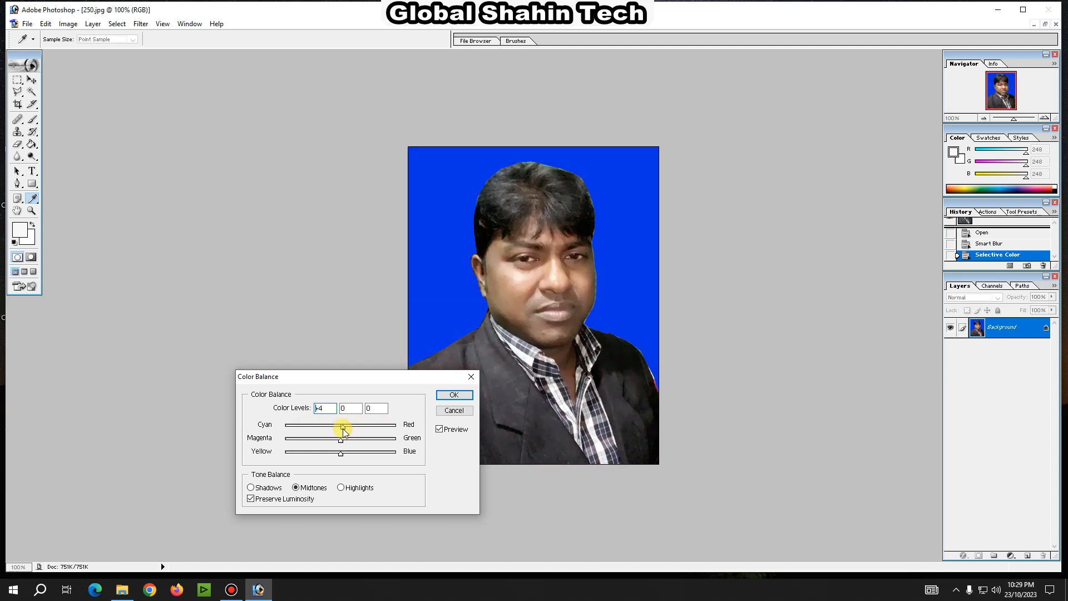
pyautogui.moveTo(343, 432); pyautogui.dragTo(350, 432)
pyautogui.moveTo(340, 443)
pyautogui.mouseDown()
pyautogui.moveTo(357, 439)
pyautogui.moveTo(310, 439)
pyautogui.moveTo(365, 437)
pyautogui.moveTo(291, 439)
pyautogui.moveTo(342, 443)
pyautogui.mouseUp()
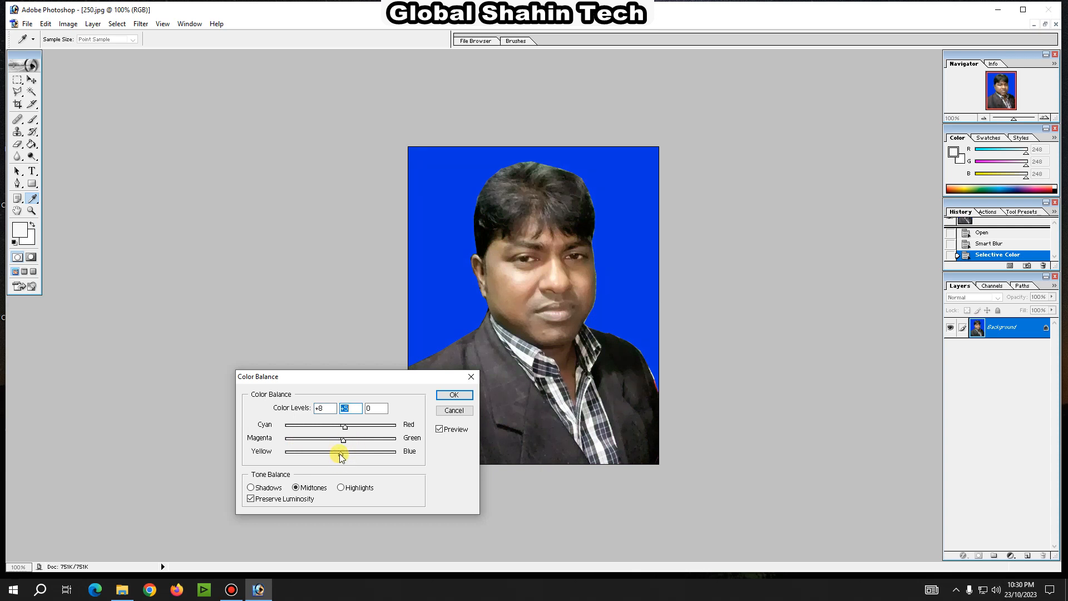
pyautogui.moveTo(340, 453)
pyautogui.mouseDown()
pyautogui.moveTo(307, 447)
pyautogui.moveTo(376, 456)
pyautogui.moveTo(337, 456)
pyautogui.mouseUp()
pyautogui.click(450, 399)
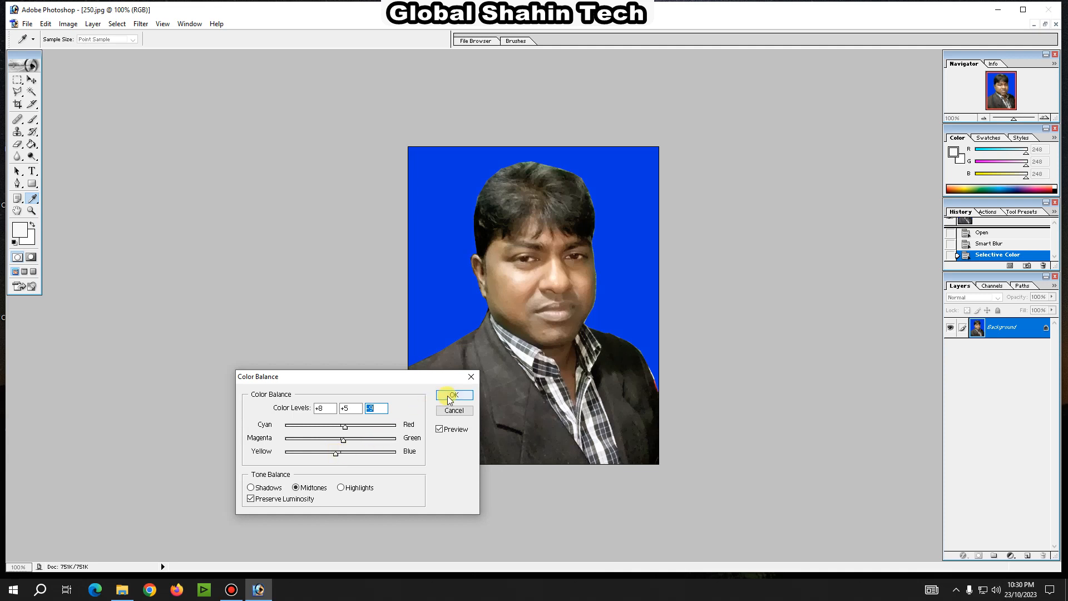
# Brighten the portrait with an RGB Curves adjustment, raising an upper curve point to about input 208, output 218
pyautogui.scroll(-10, 354, 373)
pyautogui.scroll(4, 359, 374)
pyautogui.scroll(6, 362, 374)
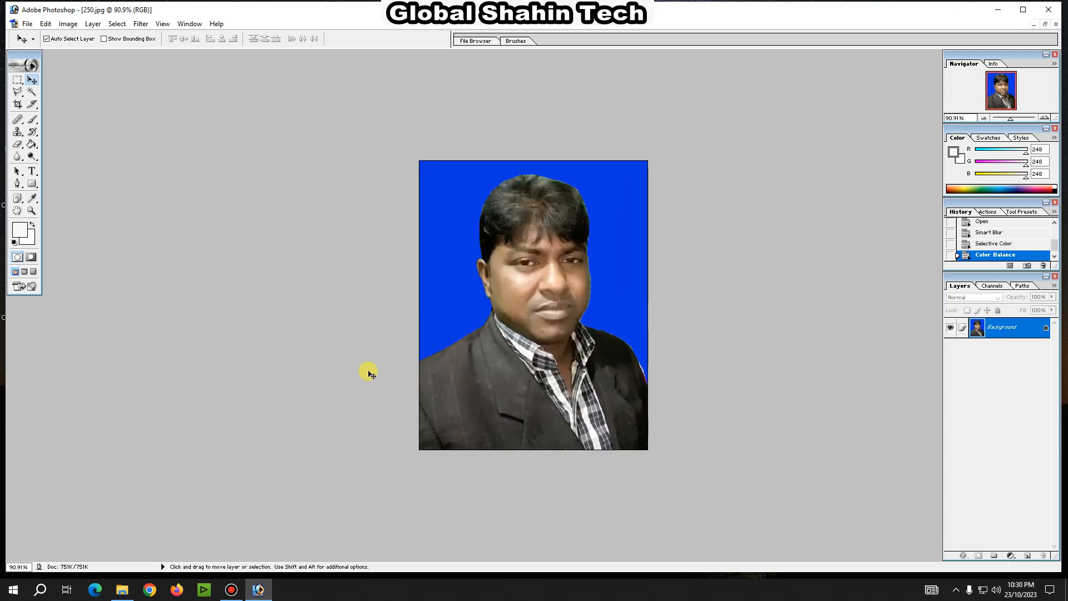
pyautogui.scroll(-4, 370, 374)
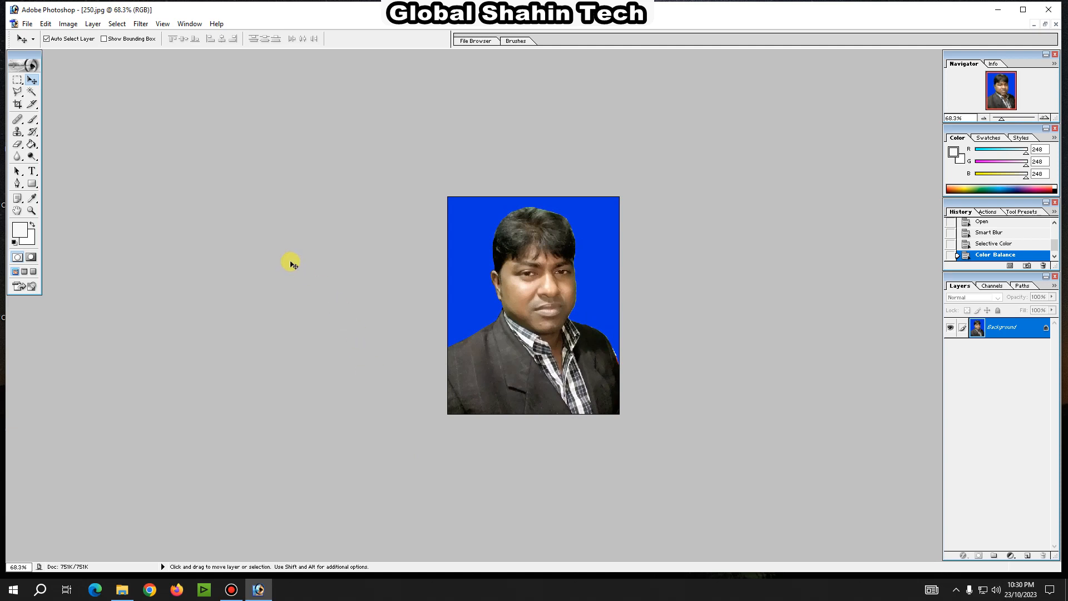
pyautogui.press('ctrl')
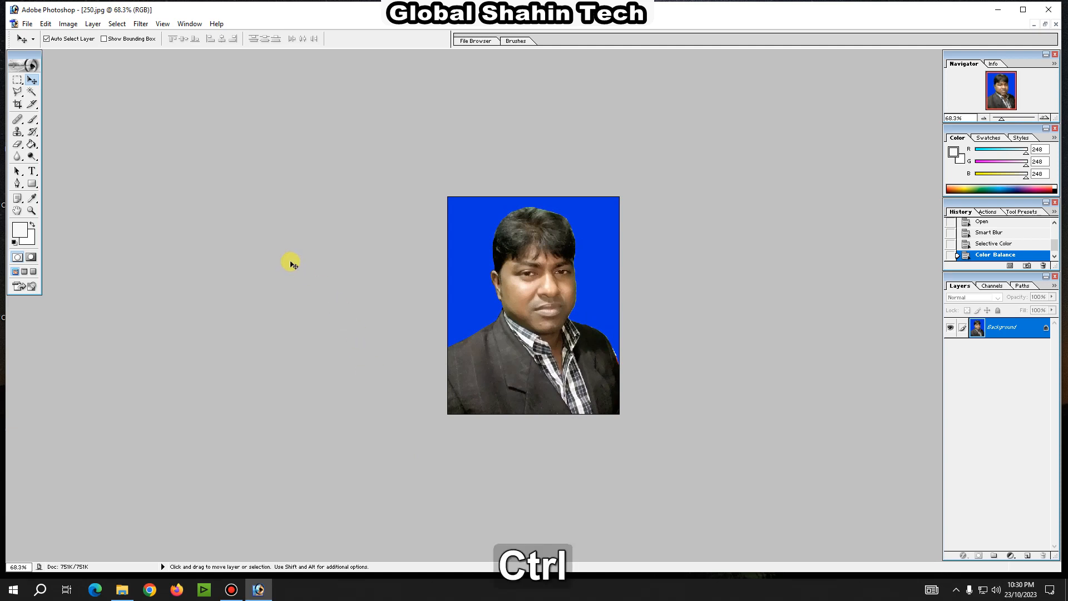
pyautogui.hotkey('ctrl', 'm')
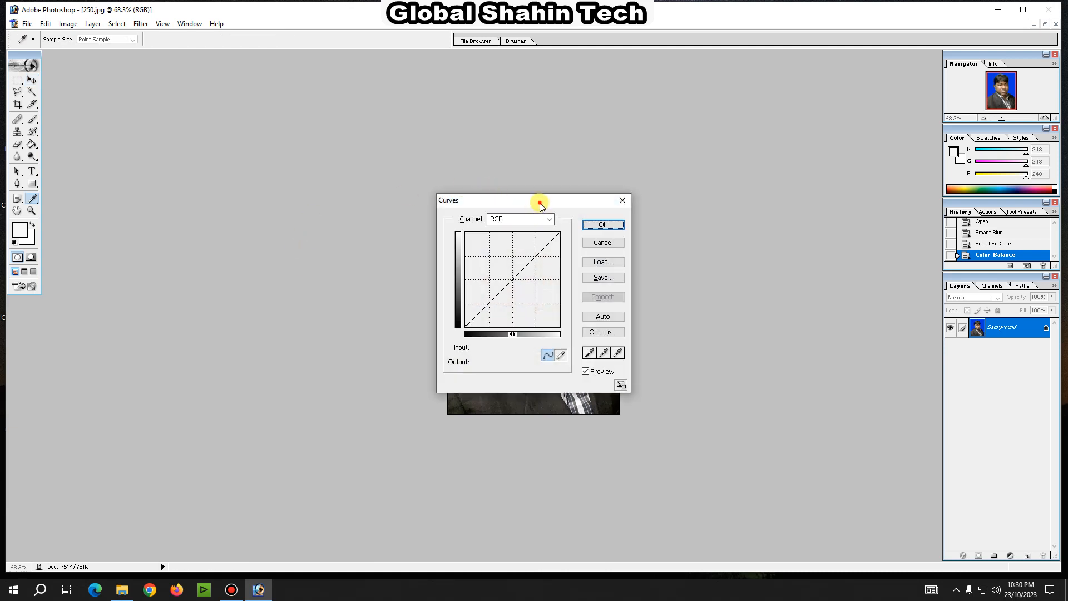
pyautogui.moveTo(540, 204); pyautogui.dragTo(314, 312)
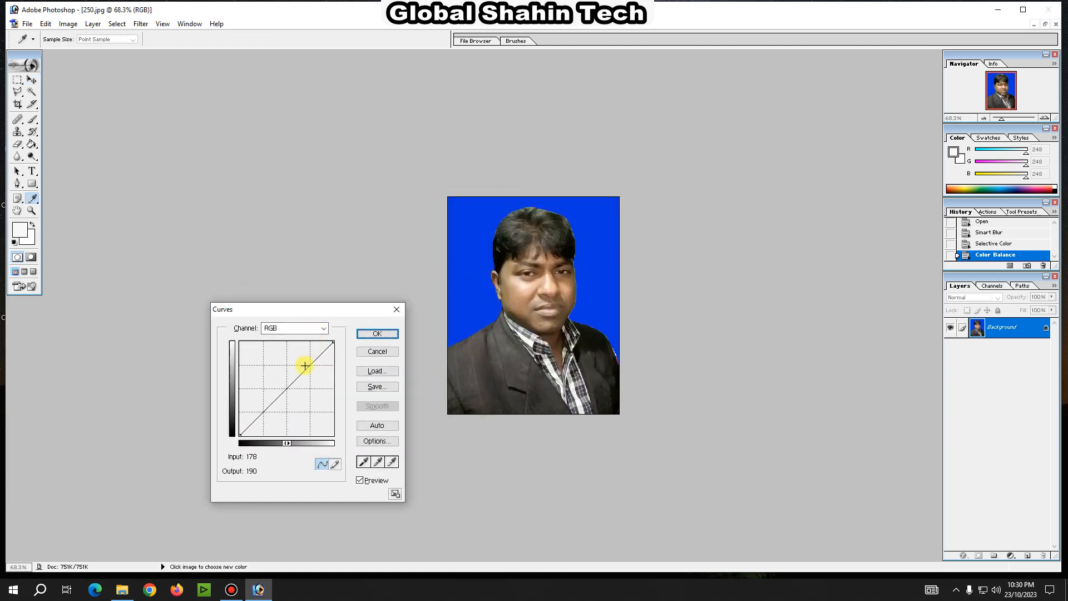
pyautogui.moveTo(305, 366)
pyautogui.mouseDown()
pyautogui.moveTo(287, 347)
pyautogui.moveTo(326, 361)
pyautogui.moveTo(316, 355)
pyautogui.mouseUp()
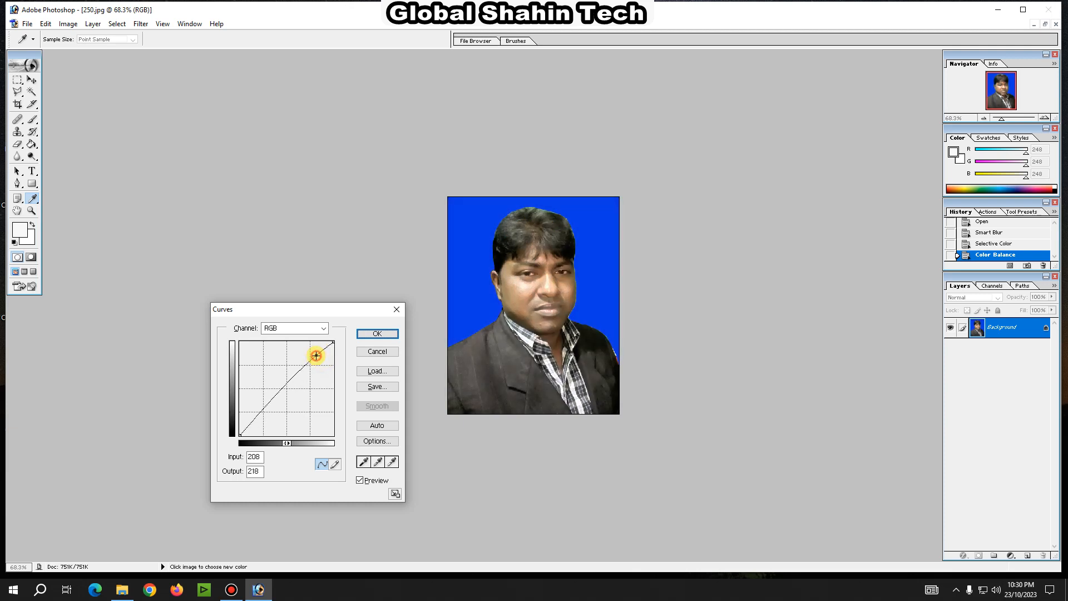
pyautogui.click(377, 334)
pyautogui.press('v')
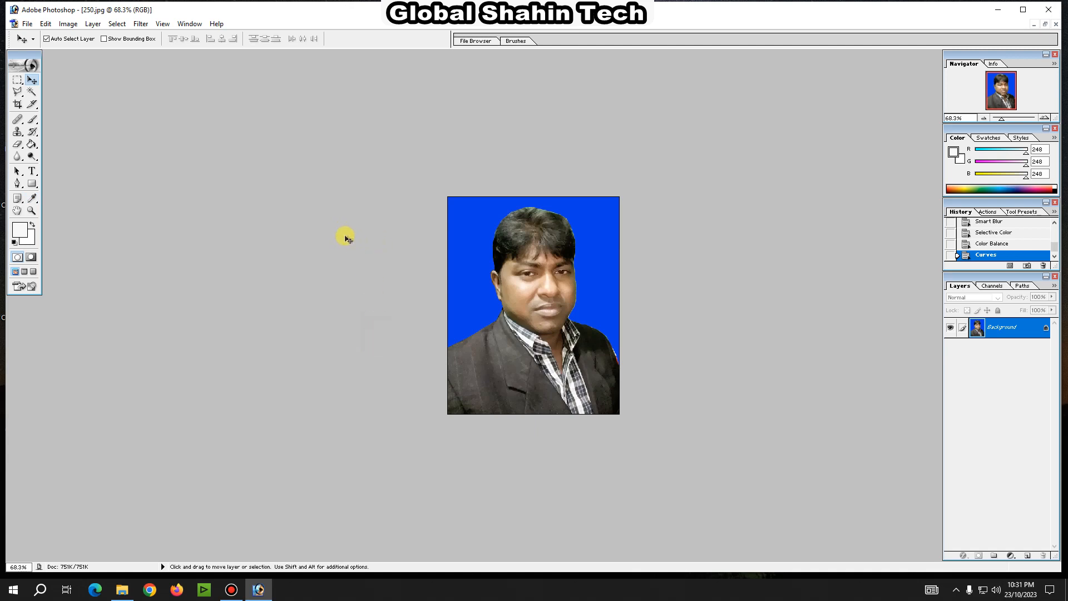
# Apply RGB Levels to the portrait with input levels of about 8, 0.92 and 242
pyautogui.hotkey('ctrl', 'l')
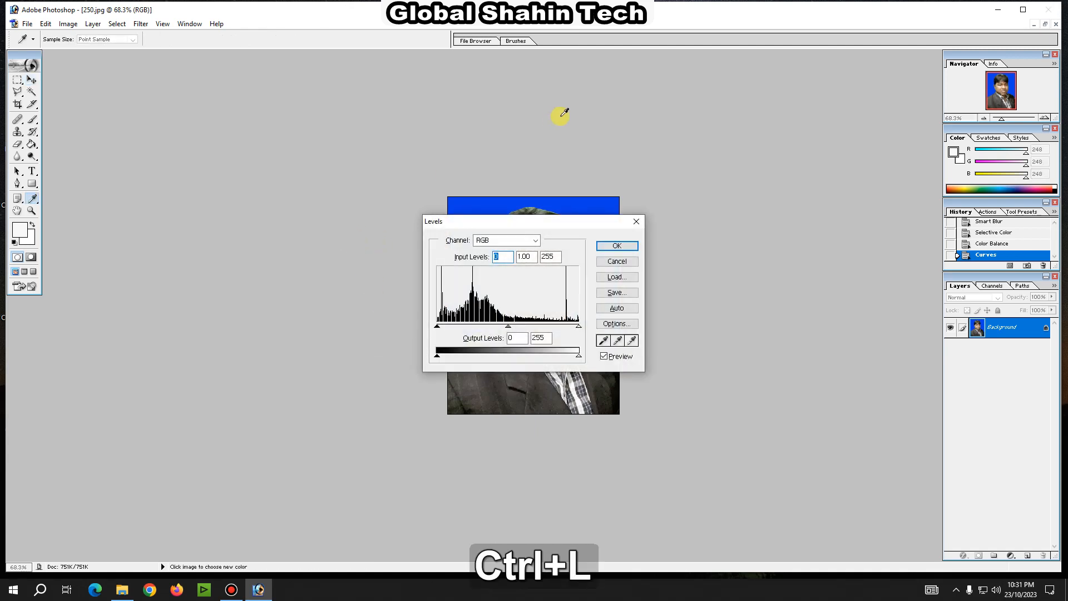
pyautogui.moveTo(550, 226); pyautogui.dragTo(350, 353)
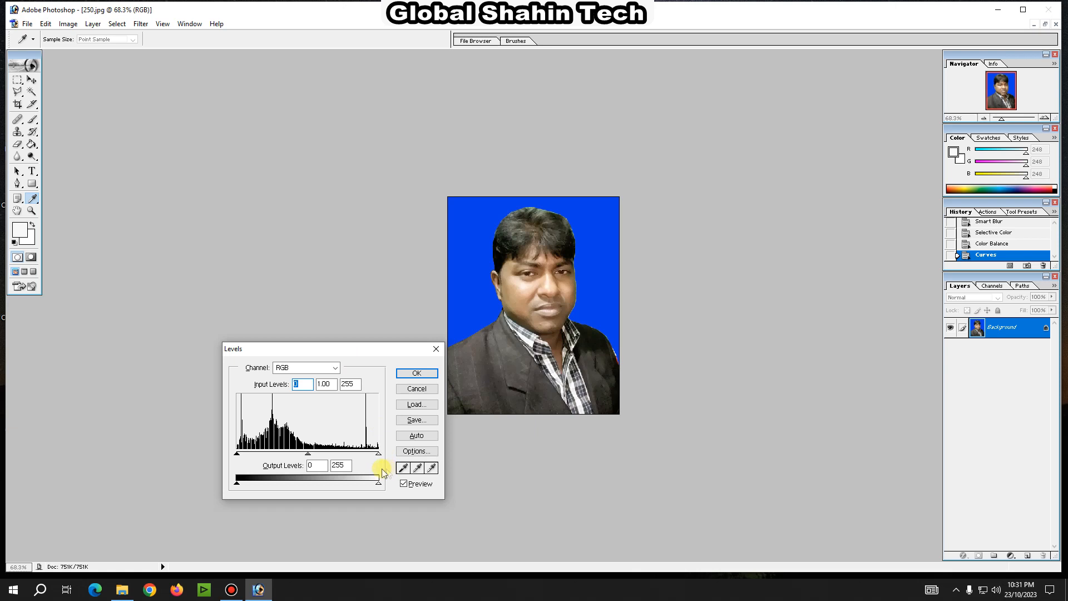
pyautogui.moveTo(379, 455)
pyautogui.mouseDown()
pyautogui.moveTo(336, 451)
pyautogui.moveTo(382, 452)
pyautogui.mouseUp()
pyautogui.click(373, 454)
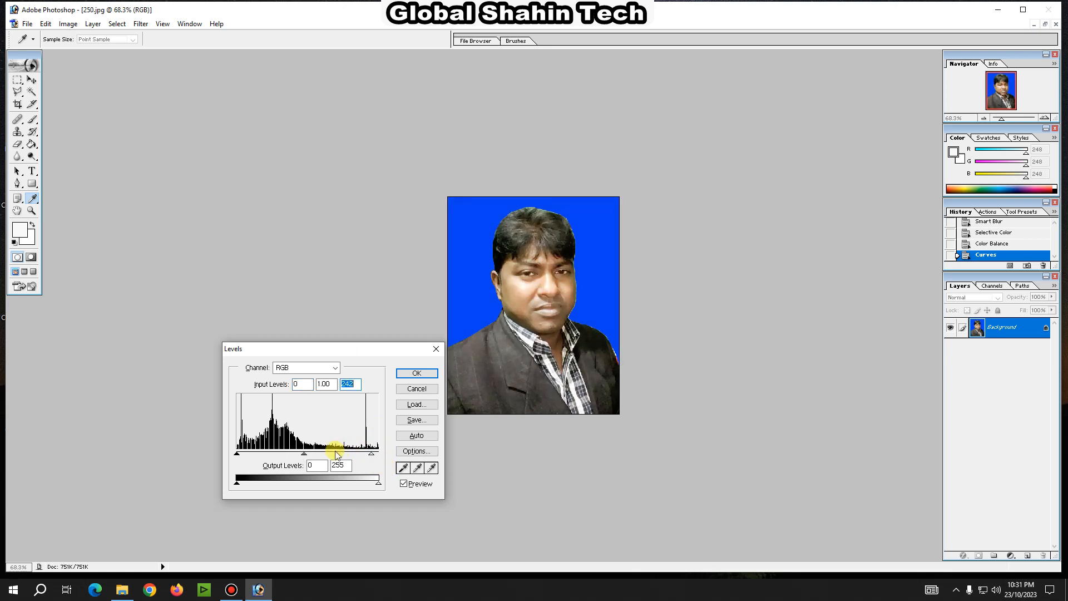
pyautogui.moveTo(313, 453)
pyautogui.mouseDown()
pyautogui.moveTo(323, 453)
pyautogui.moveTo(312, 453)
pyautogui.mouseUp()
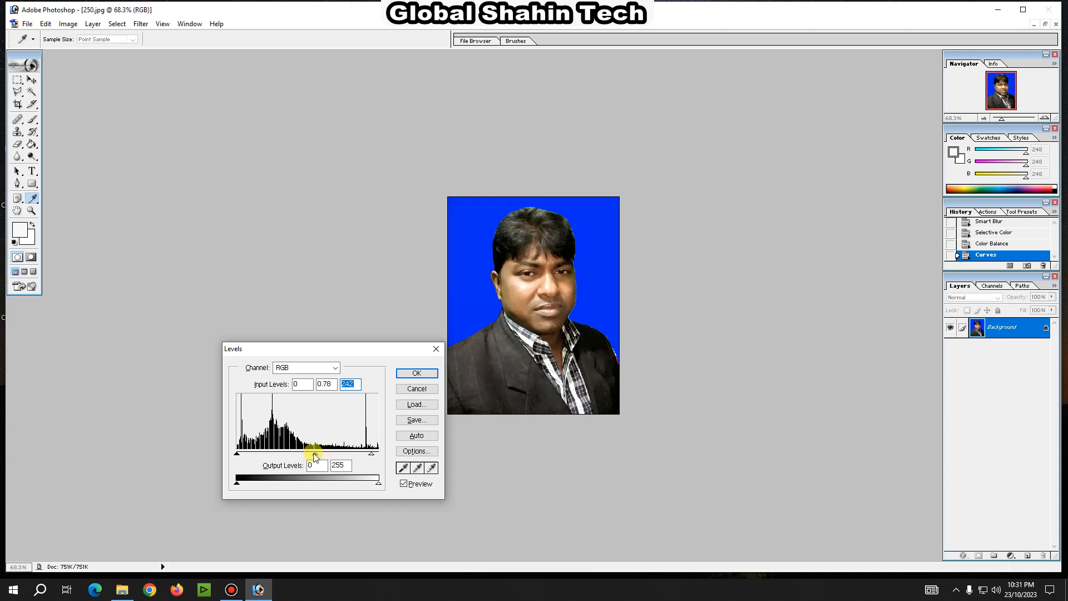
pyautogui.moveTo(238, 453)
pyautogui.mouseDown()
pyautogui.moveTo(264, 451)
pyautogui.moveTo(249, 454)
pyautogui.mouseUp()
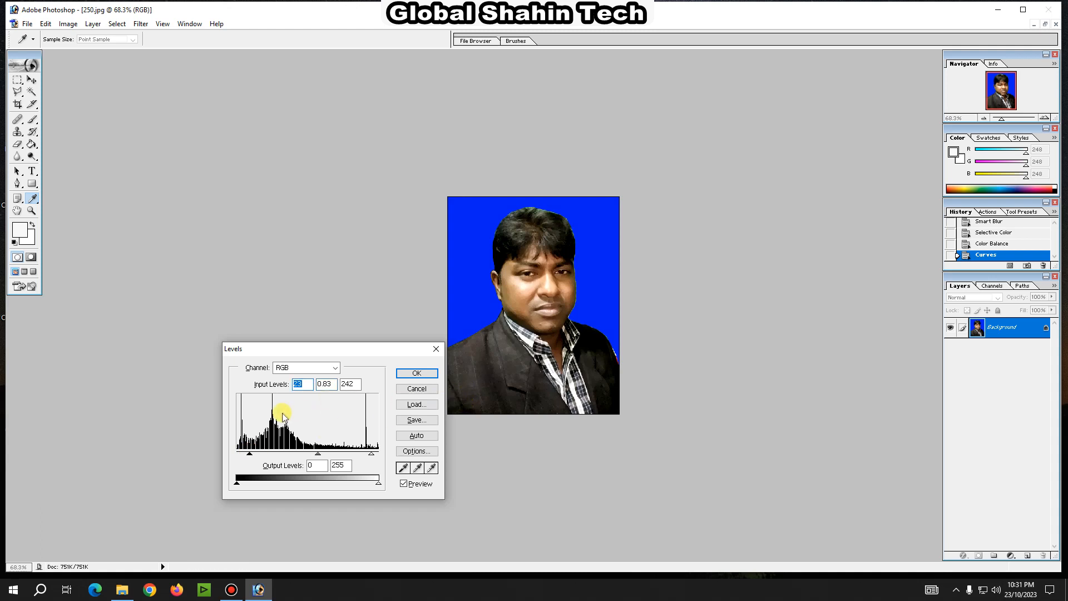
pyautogui.moveTo(249, 455); pyautogui.dragTo(241, 454)
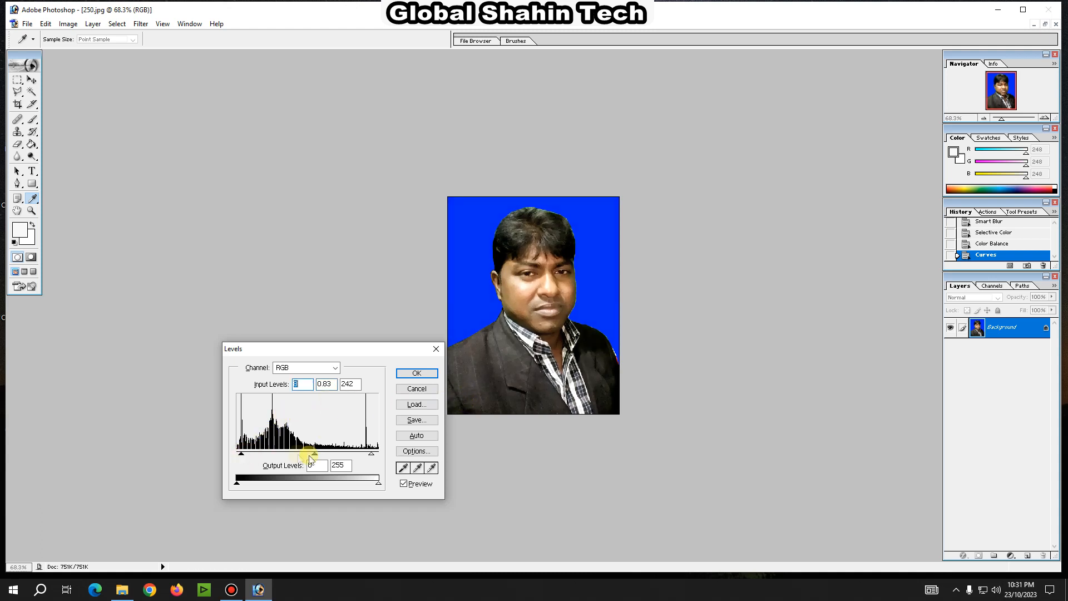
pyautogui.moveTo(316, 455); pyautogui.dragTo(310, 454)
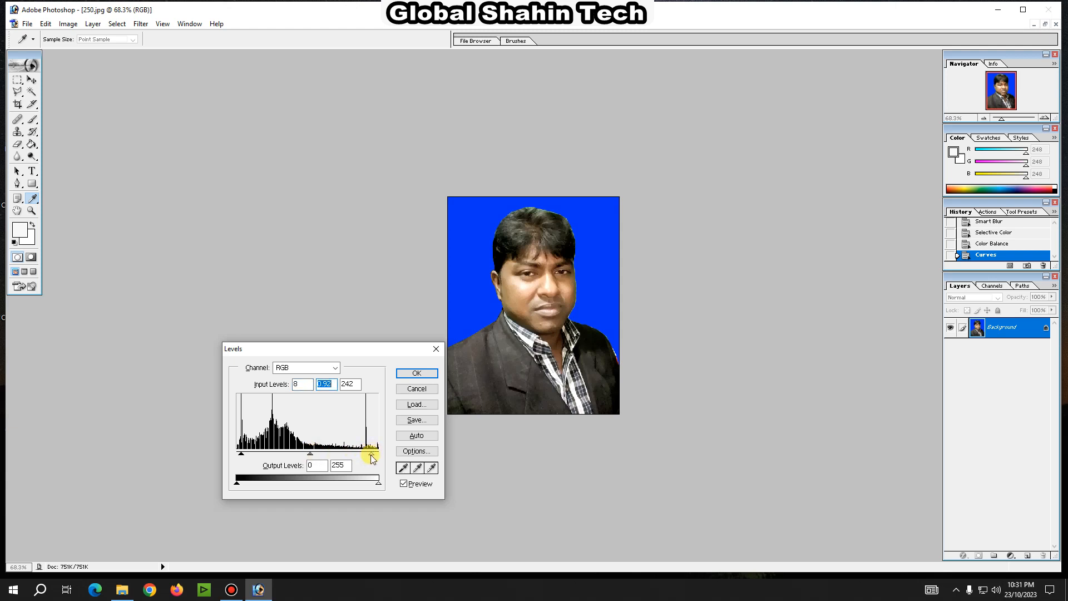
pyautogui.moveTo(373, 456); pyautogui.dragTo(374, 456)
pyautogui.click(420, 374)
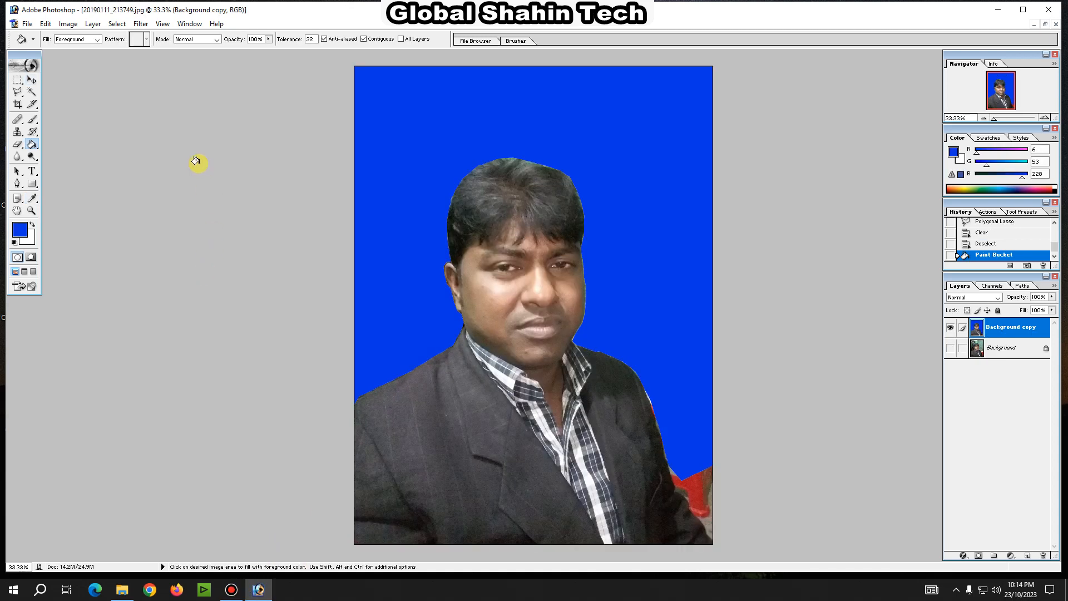
# Set the Crop tool to a width of 1.5 in and a height of 1.9 in for the 20190111_213749.jpg portrait
pyautogui.click(17, 104)
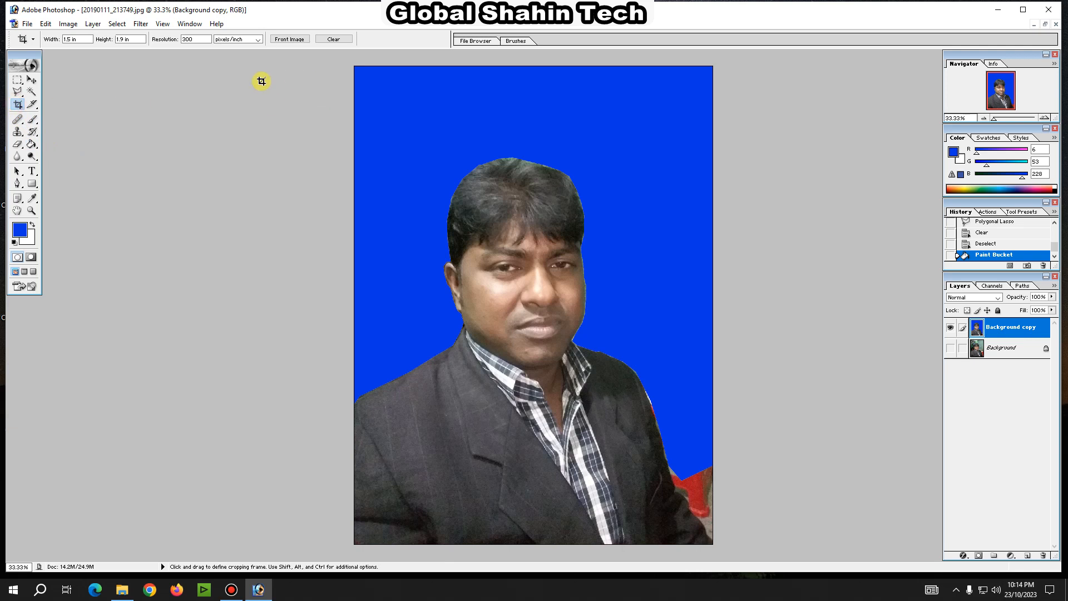
pyautogui.moveTo(86, 40); pyautogui.dragTo(54, 39)
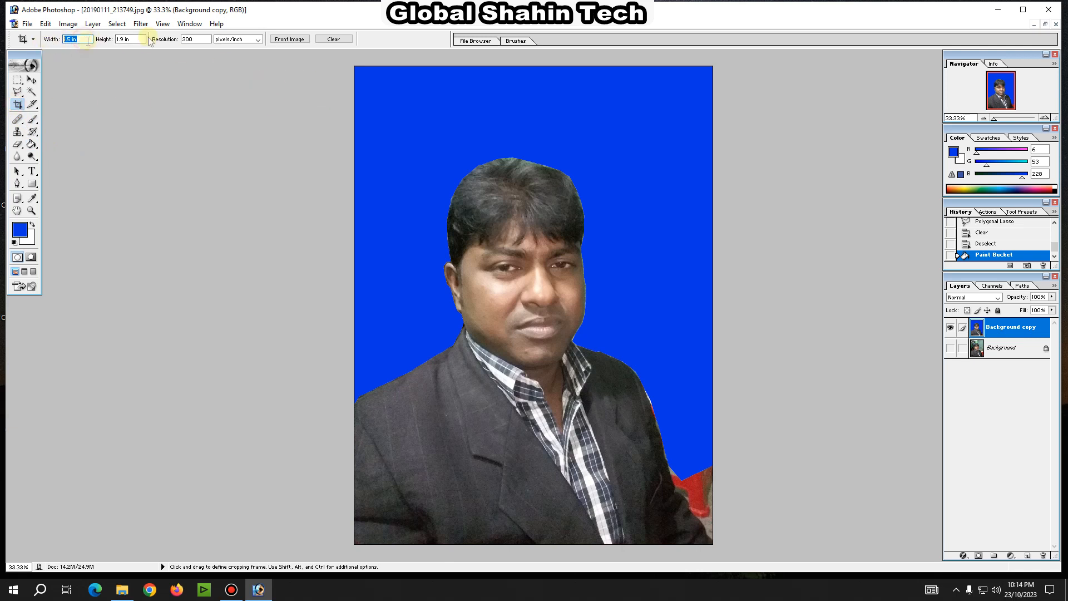
pyautogui.write('1.')
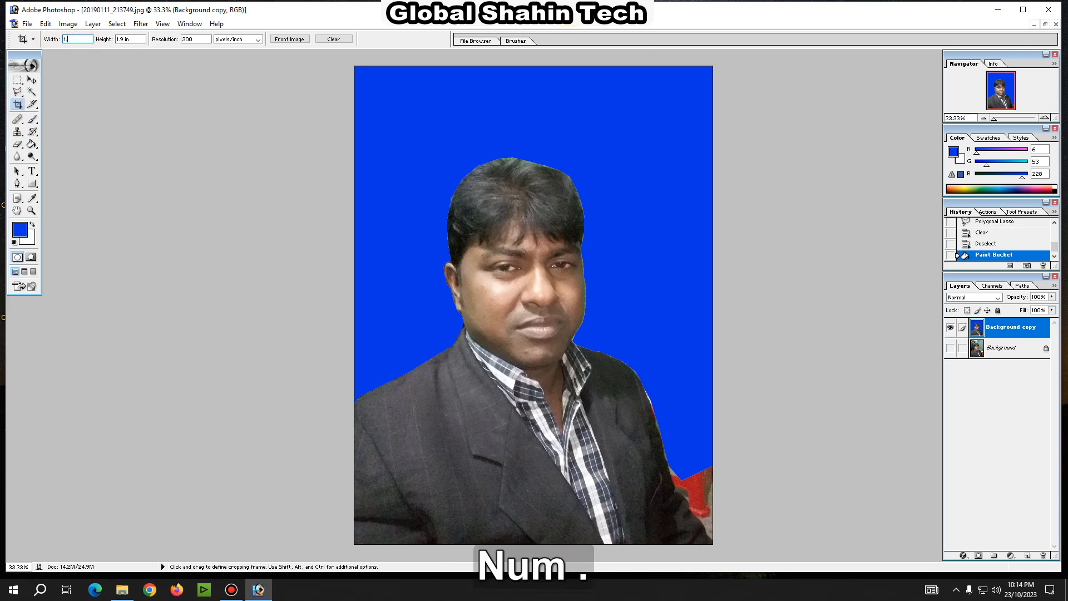
pyautogui.write('5in')
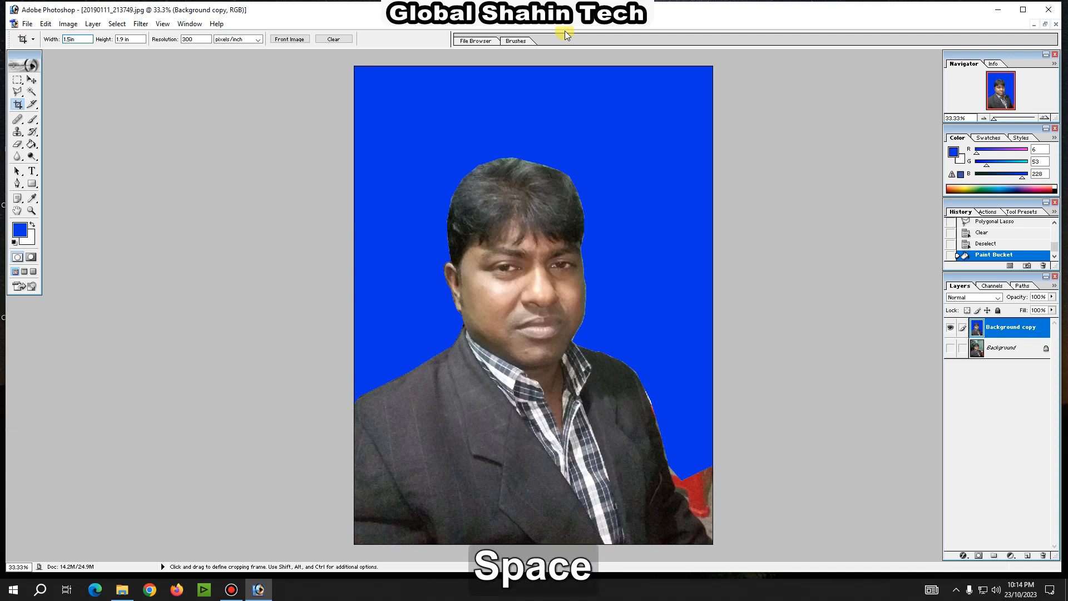
pyautogui.press('Tab')
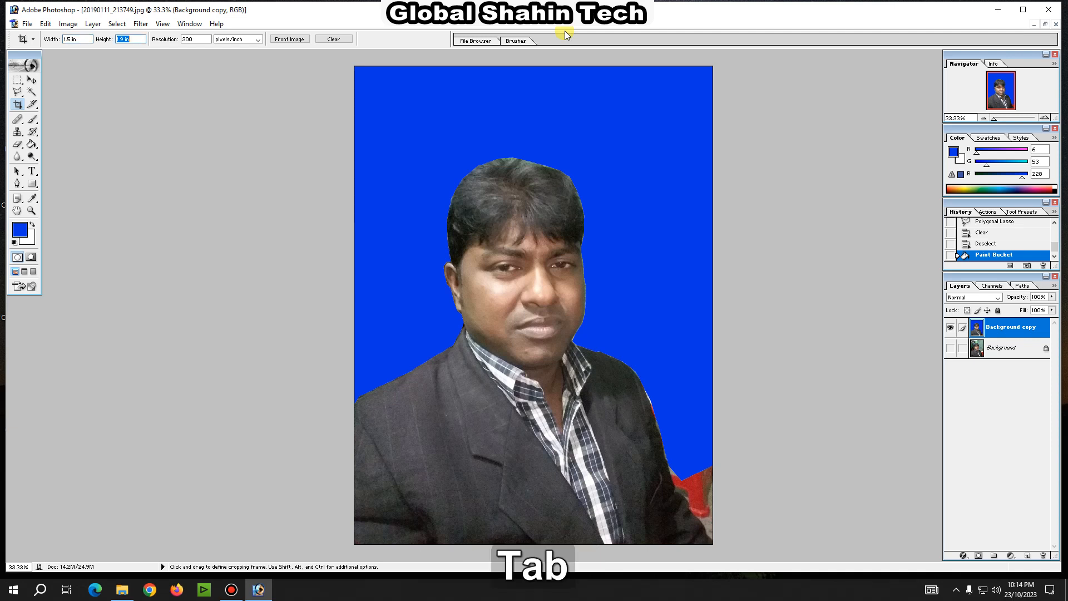
pyautogui.write('1.9')
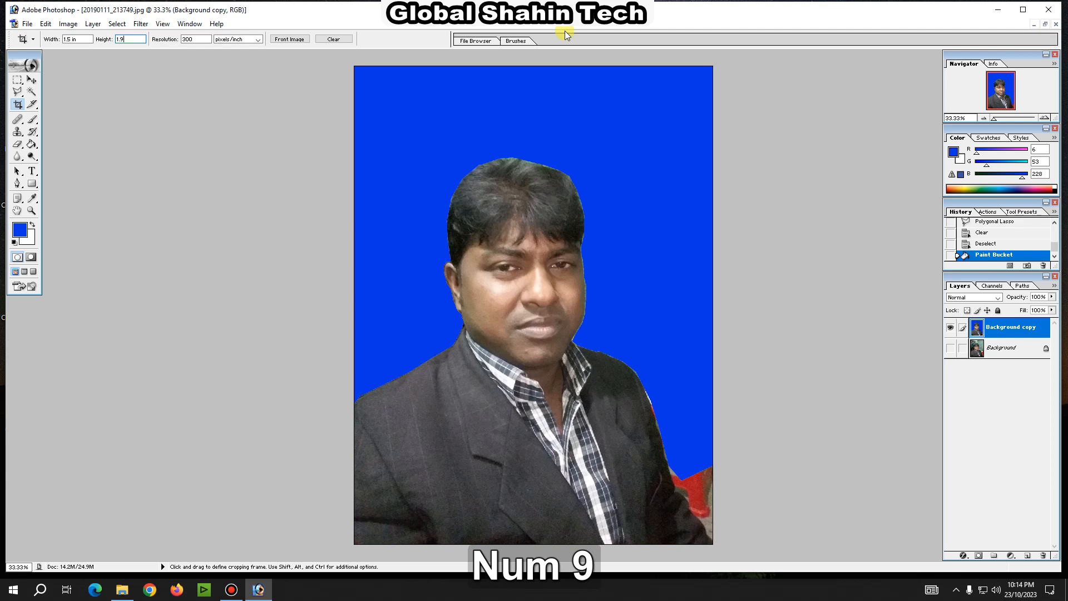
pyautogui.write('in')
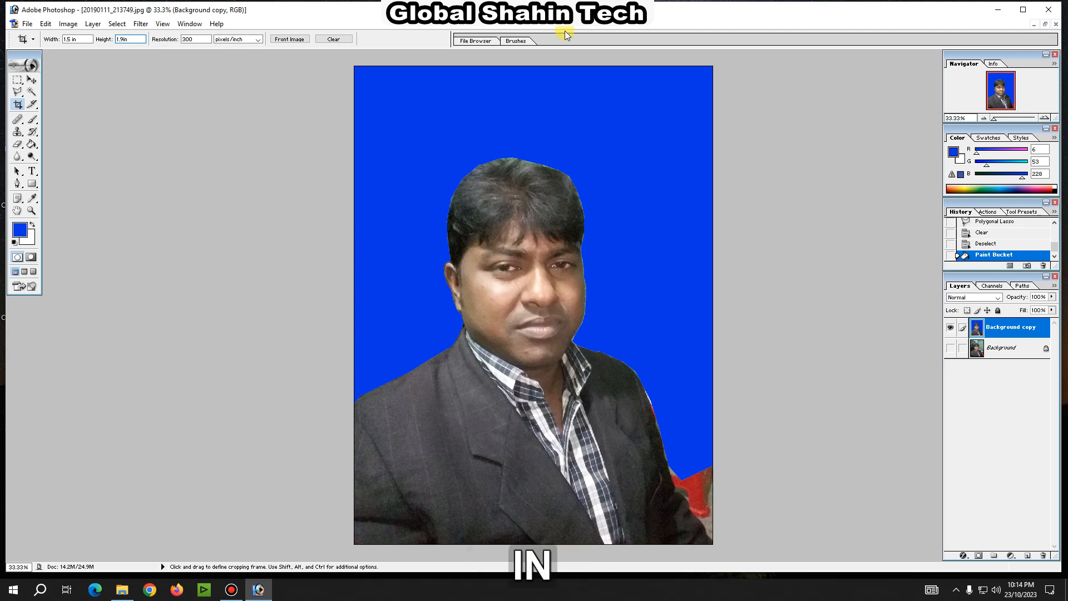
pyautogui.press('Tab')
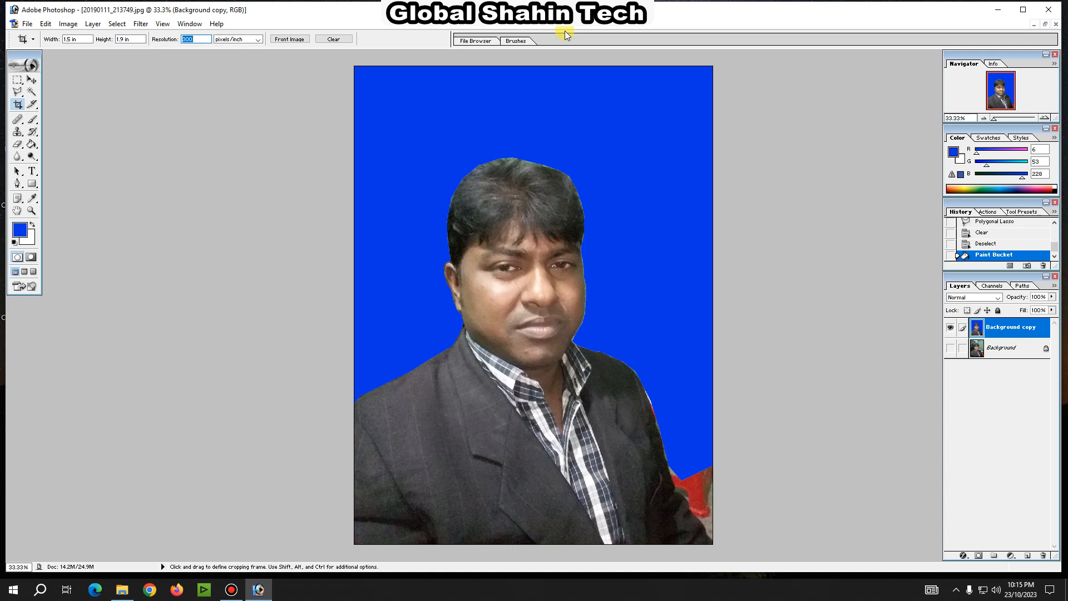
# Crop the portrait to the head and upper chest at 1.5 × 1.9 in with a resolution of 300 pixels/inch
pyautogui.write('300')
pyautogui.moveTo(381, 102); pyautogui.dragTo(663, 507)
pyautogui.moveTo(595, 312); pyautogui.dragTo(582, 352)
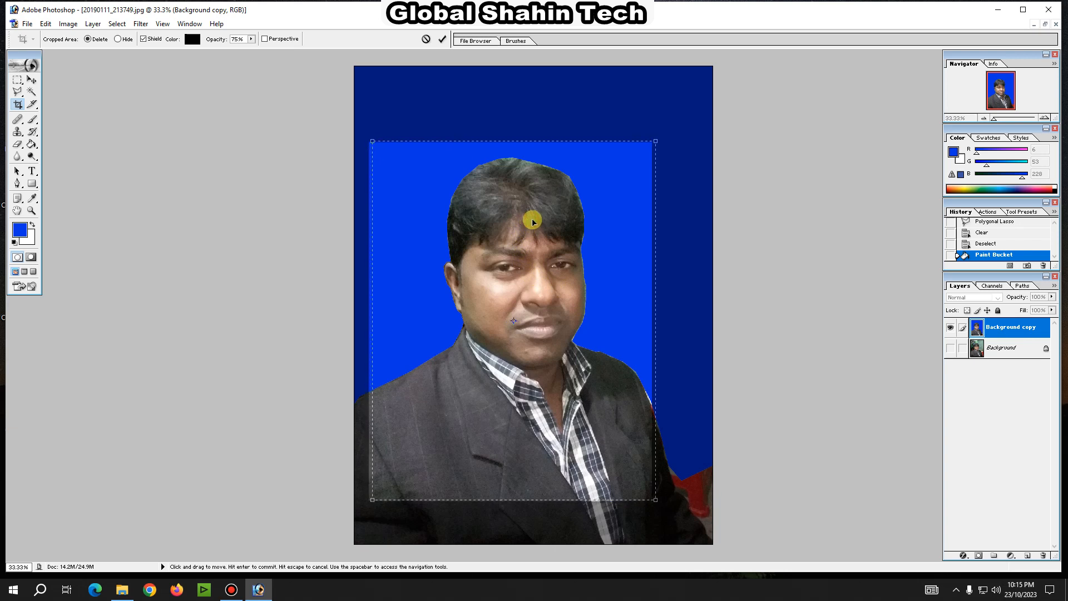
pyautogui.moveTo(530, 222); pyautogui.dragTo(537, 226)
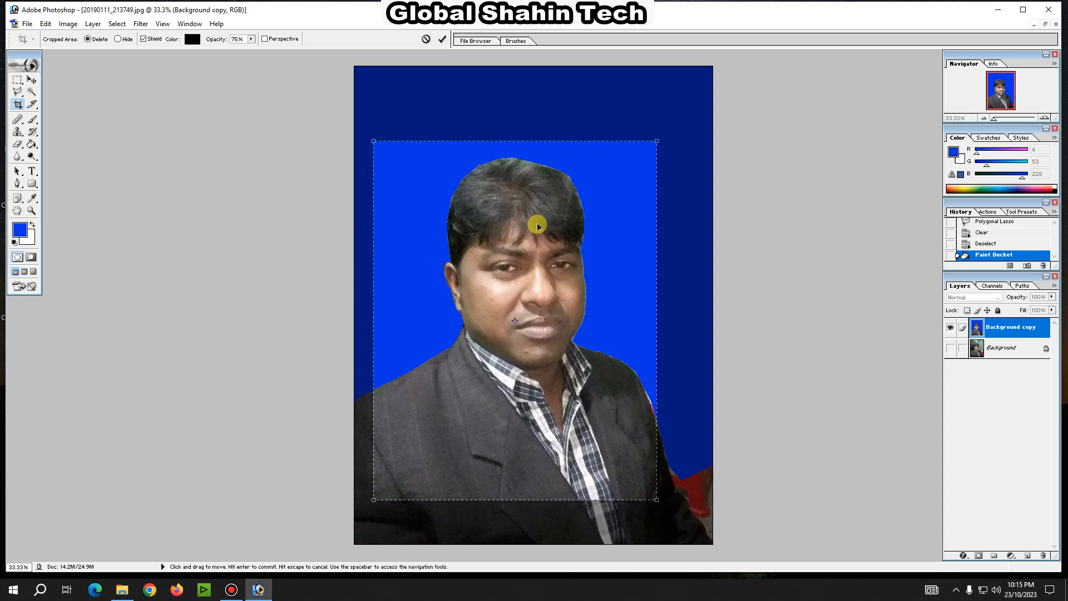
pyautogui.press('Return')
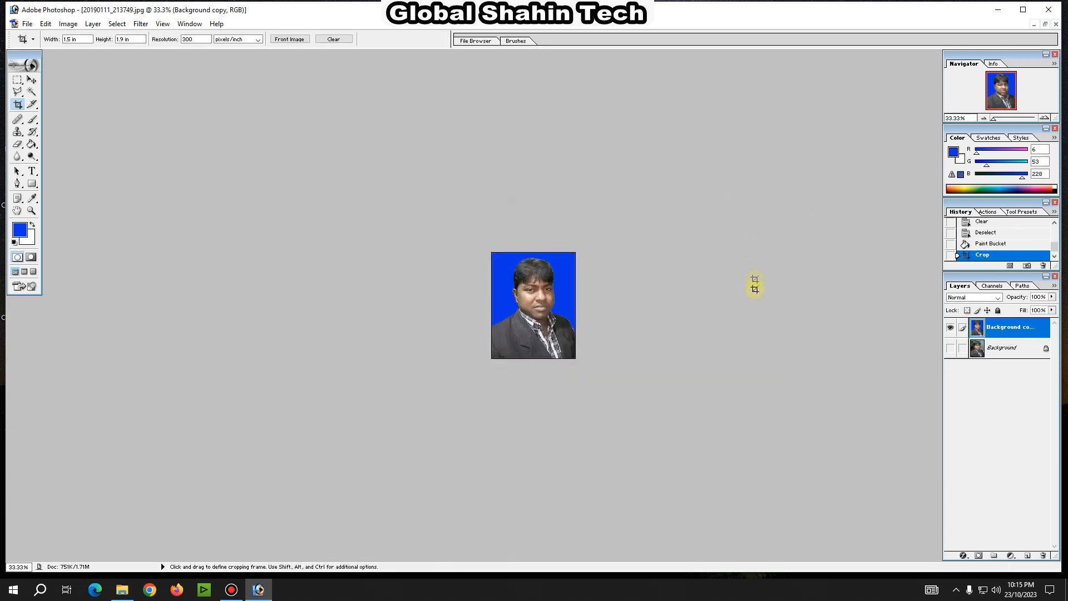
pyautogui.hotkey('ctrl', '+')
pyautogui.hotkey('ctrl', '-')
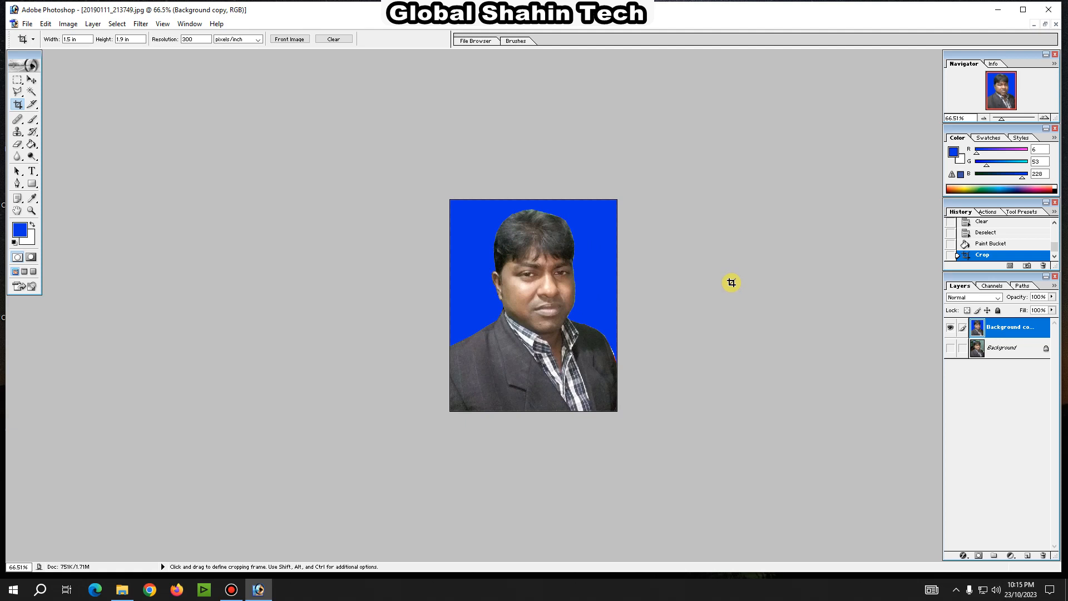
# Save a JPEG copy of the blue-background portrait to the Desktop as 250 at Maximum quality, 12
pyautogui.press('ctrl')
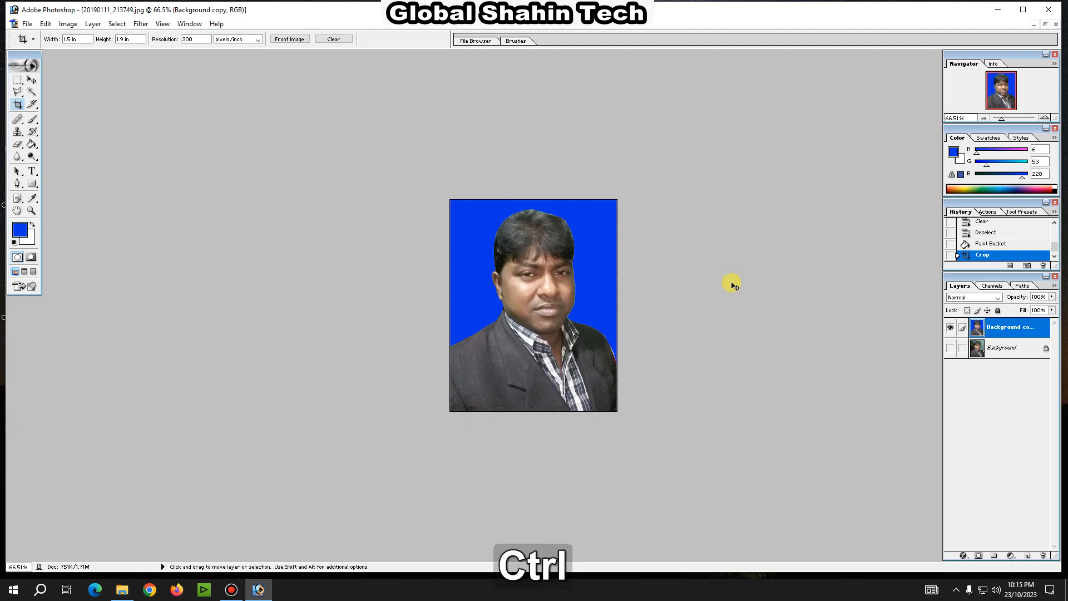
pyautogui.hotkey('ctrl', 's')
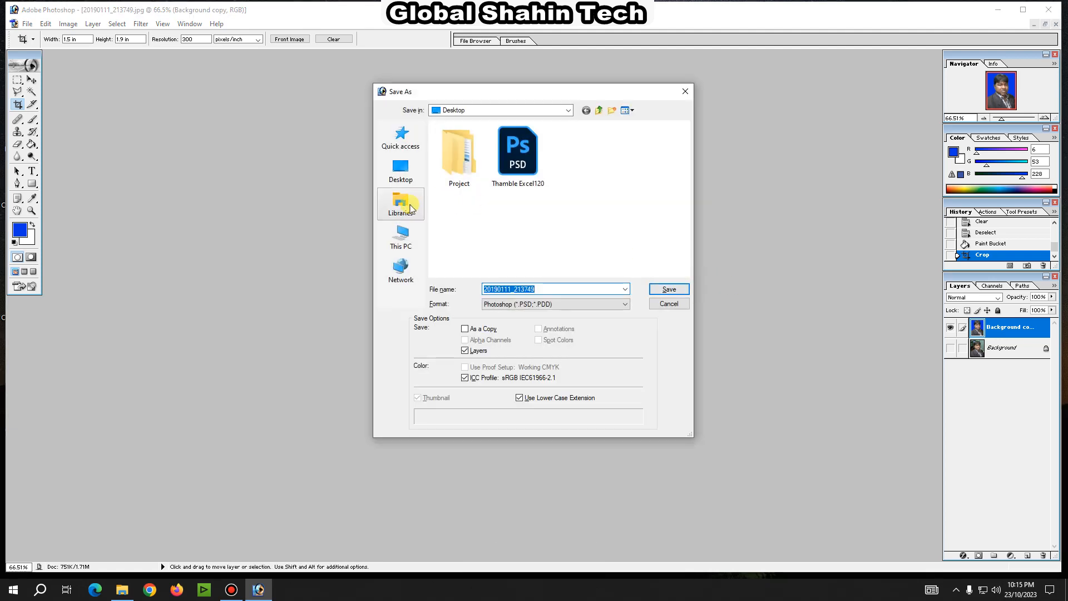
pyautogui.click(400, 170)
pyautogui.click(579, 303)
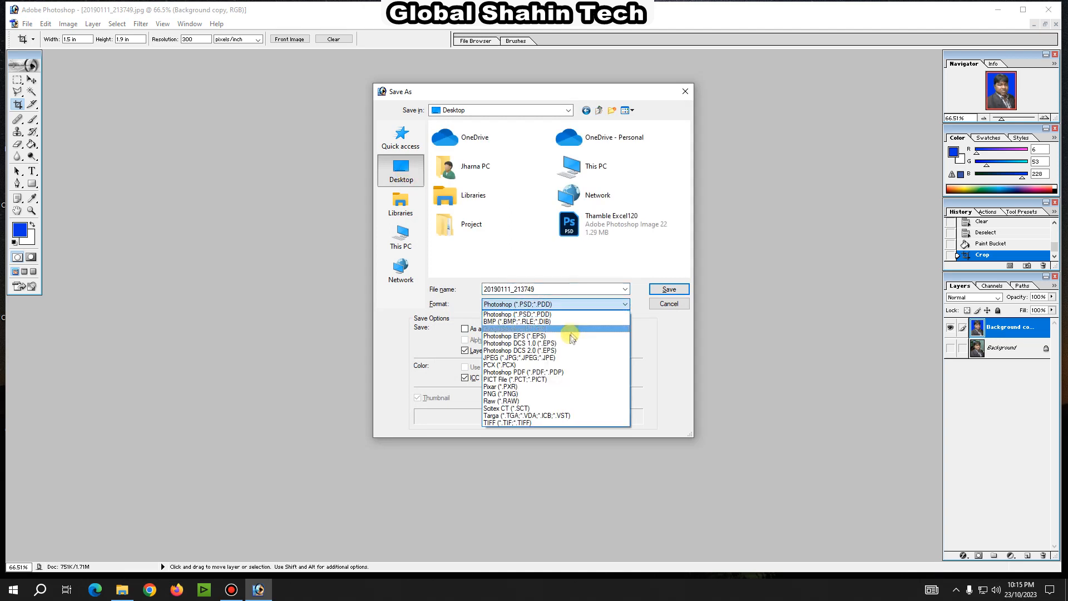
pyautogui.click(567, 357)
pyautogui.click(556, 304)
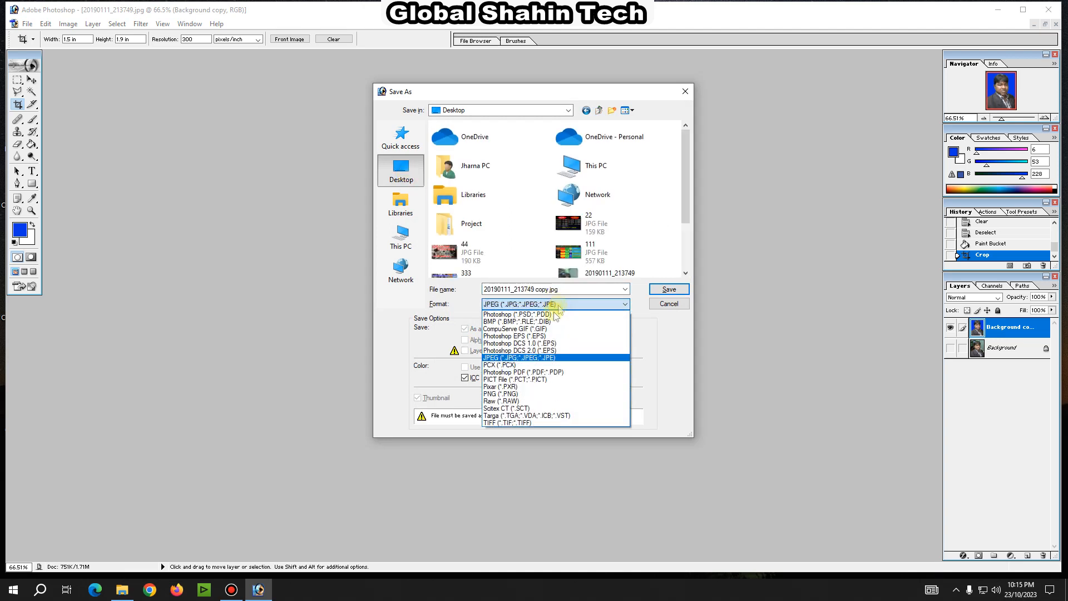
pyautogui.click(526, 357)
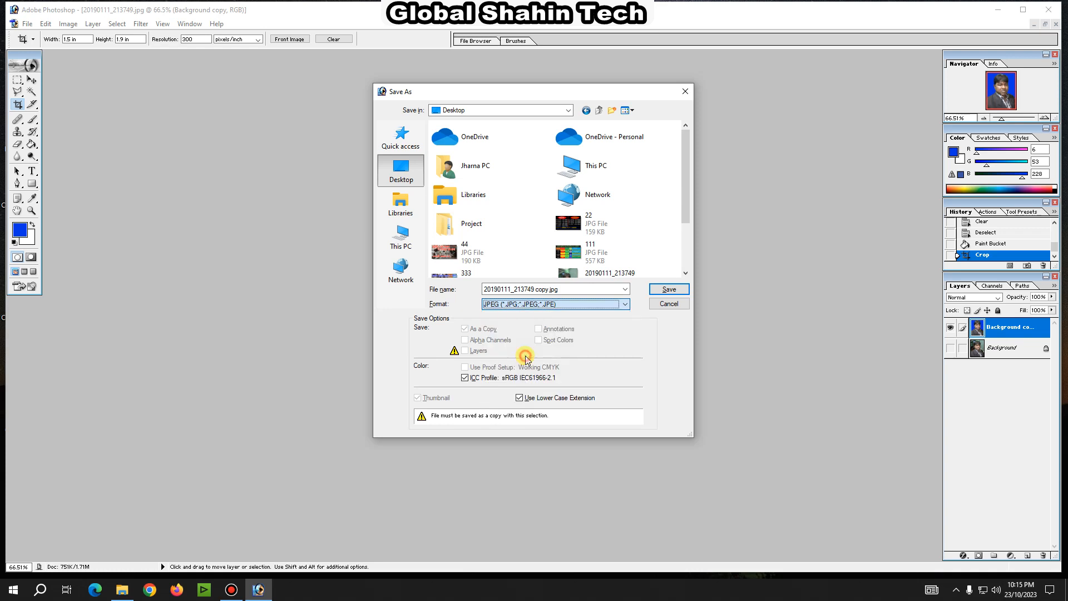
pyautogui.doubleClick(557, 289)
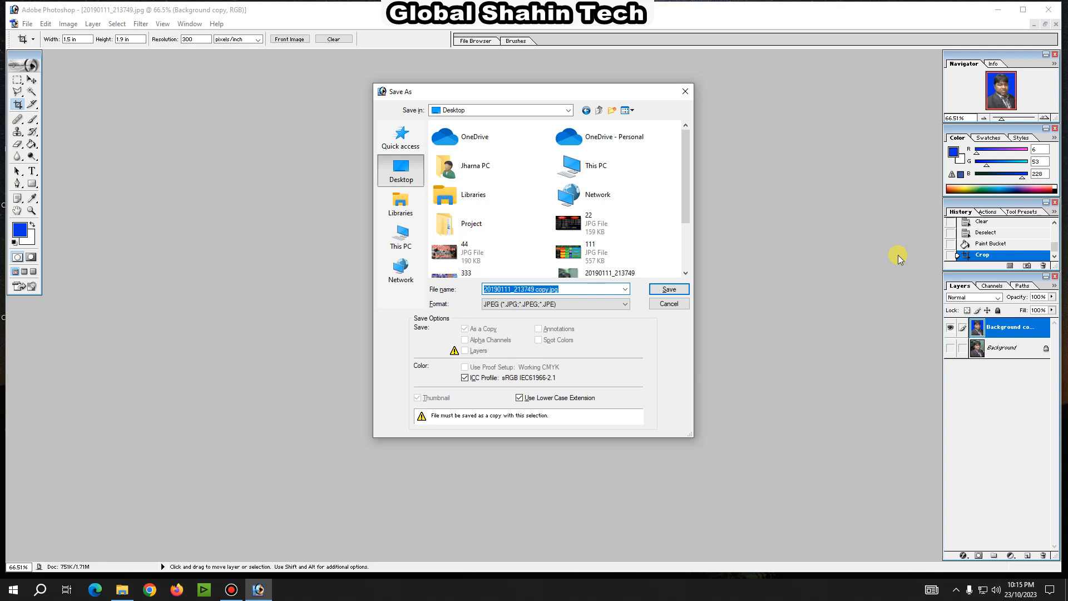
pyautogui.write('250')
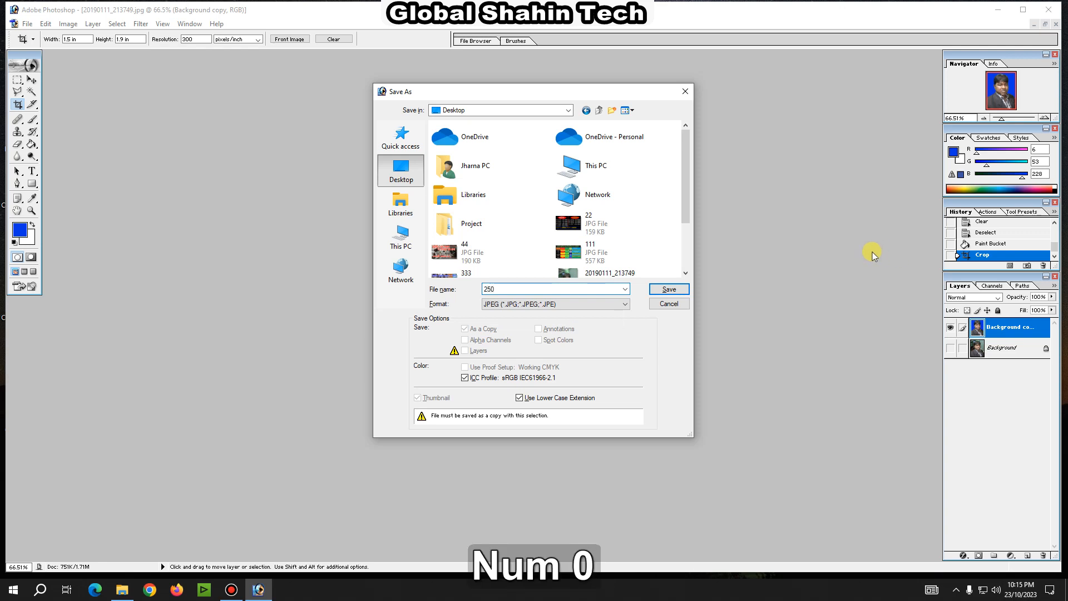
pyautogui.click(671, 289)
pyautogui.moveTo(547, 273)
pyautogui.mouseDown()
pyautogui.moveTo(477, 272)
pyautogui.moveTo(558, 271)
pyautogui.mouseUp()
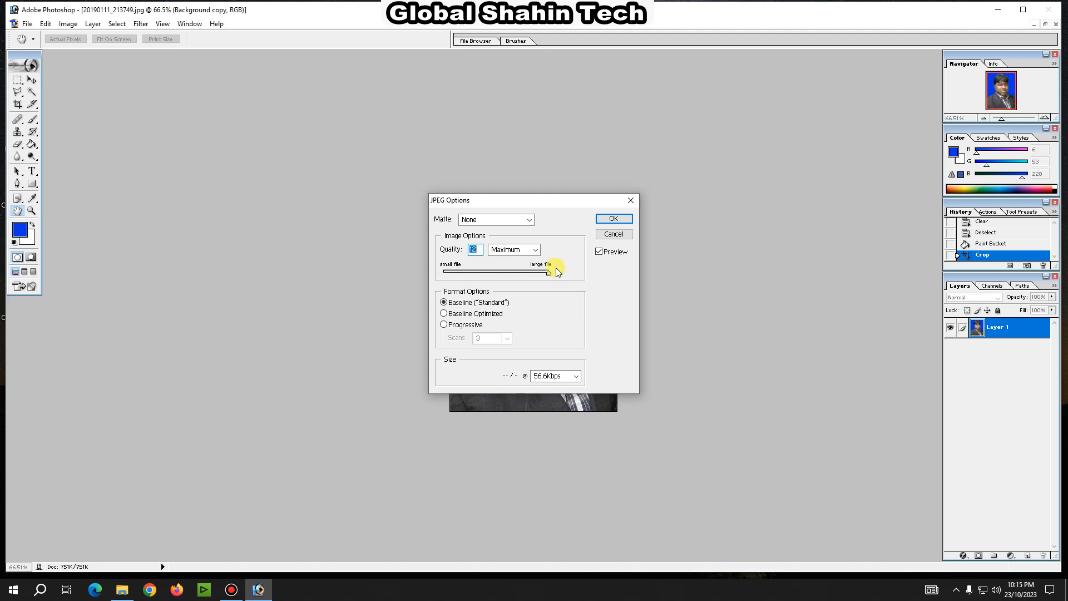
pyautogui.click(619, 219)
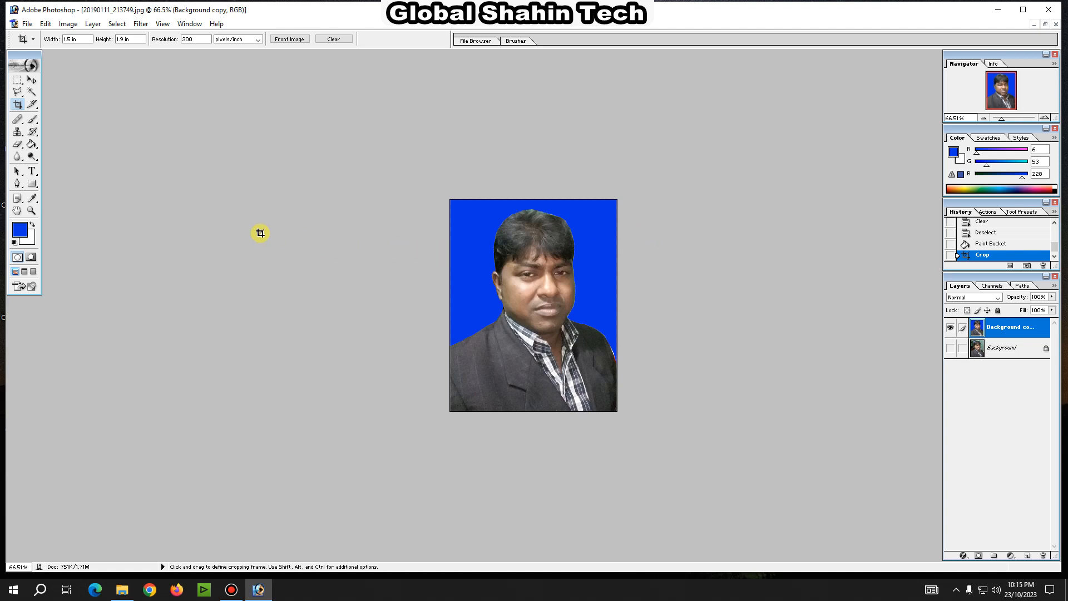
# Set the foreground colour to near-white RGB 248, 248, 248 and fill the blue background with the Paint Bucket
pyautogui.scroll(2, 273, 257)
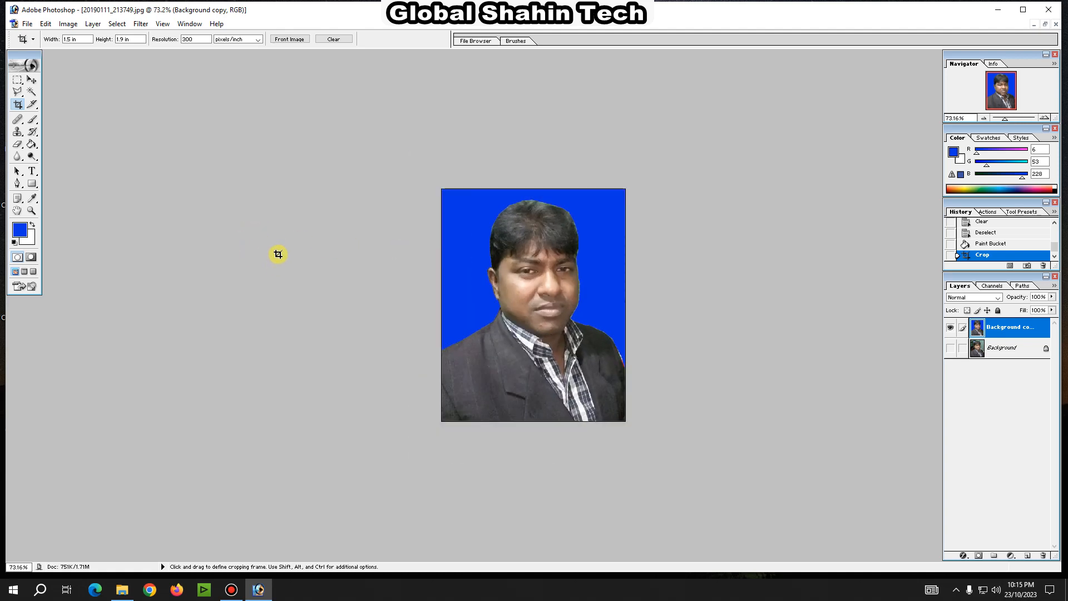
pyautogui.scroll(3, 276, 253)
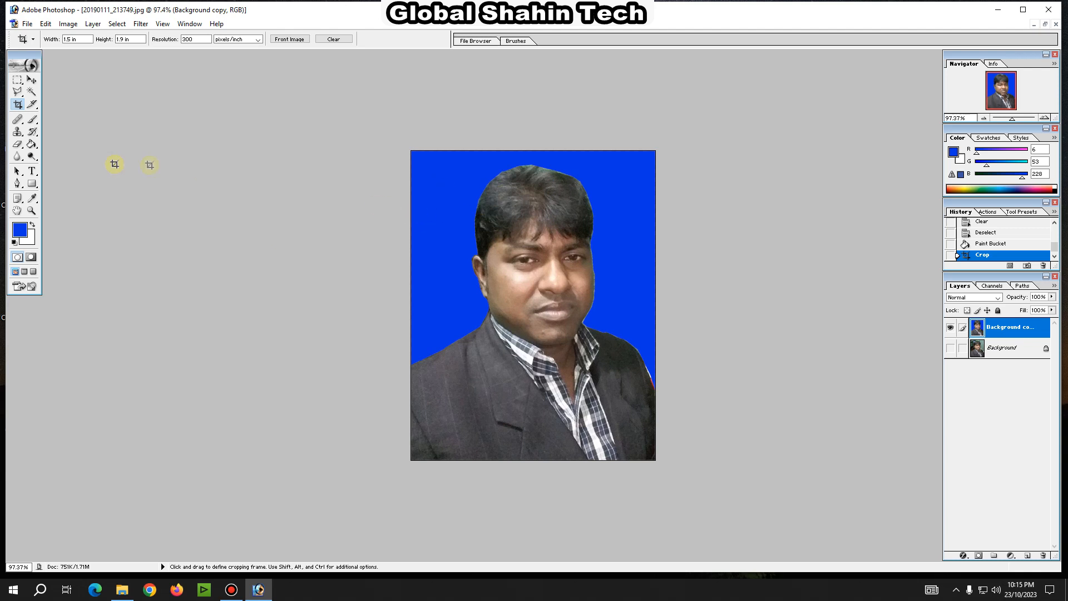
pyautogui.click(20, 232)
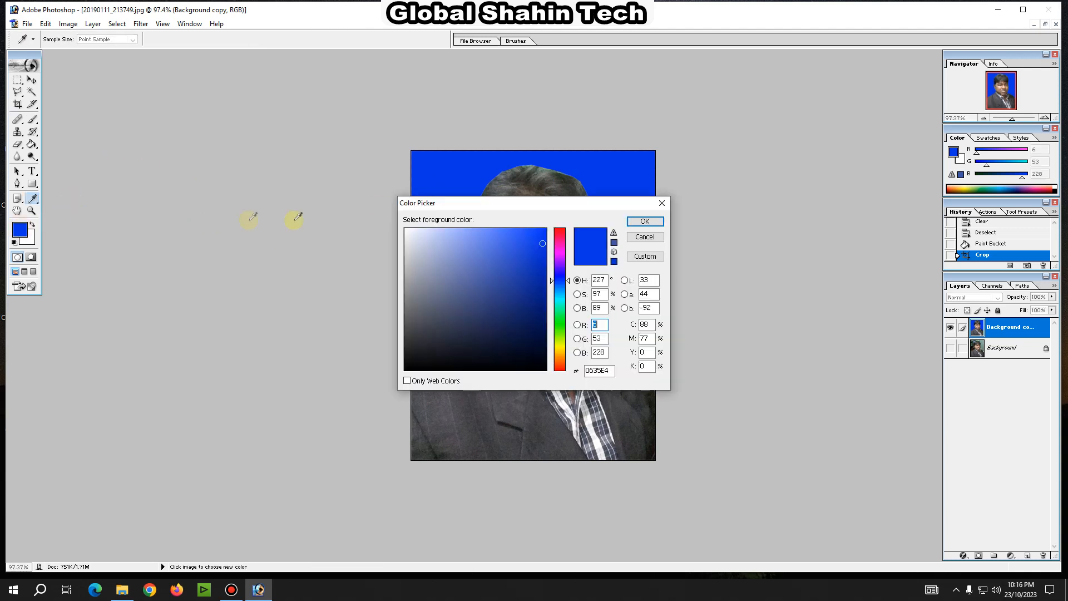
pyautogui.moveTo(455, 258)
pyautogui.mouseDown()
pyautogui.moveTo(398, 229)
pyautogui.moveTo(400, 243)
pyautogui.moveTo(396, 231)
pyautogui.mouseUp()
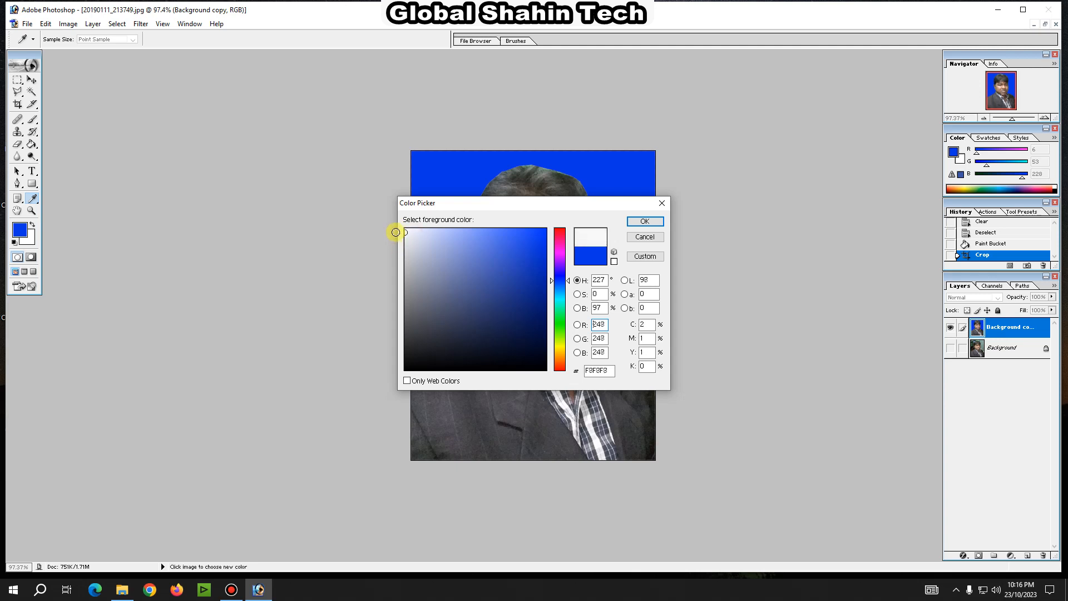
pyautogui.click(639, 223)
pyautogui.press('c')
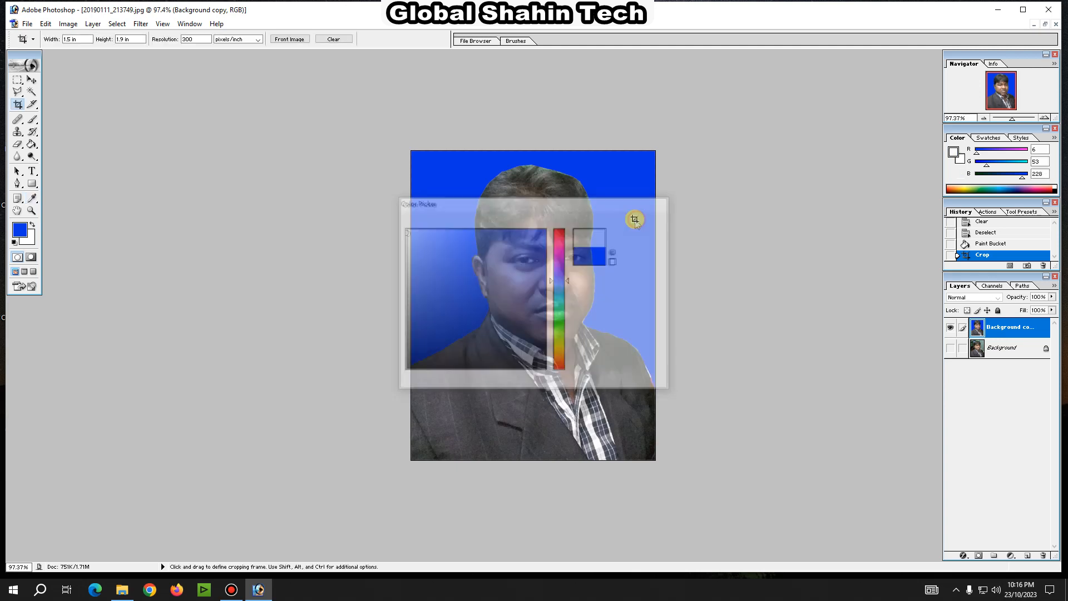
pyautogui.click(36, 141)
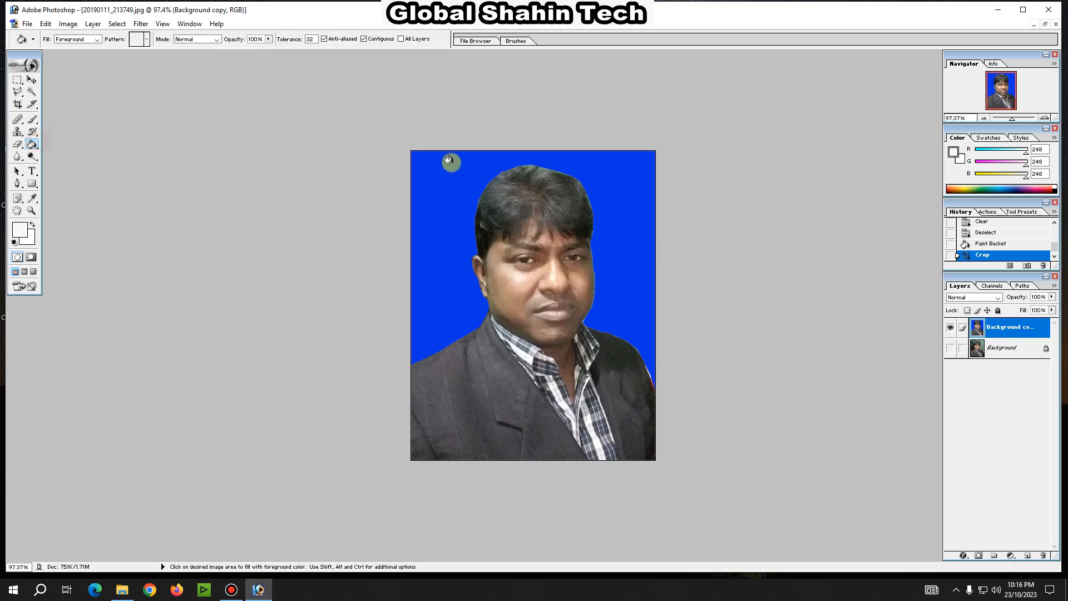
pyautogui.click(436, 179)
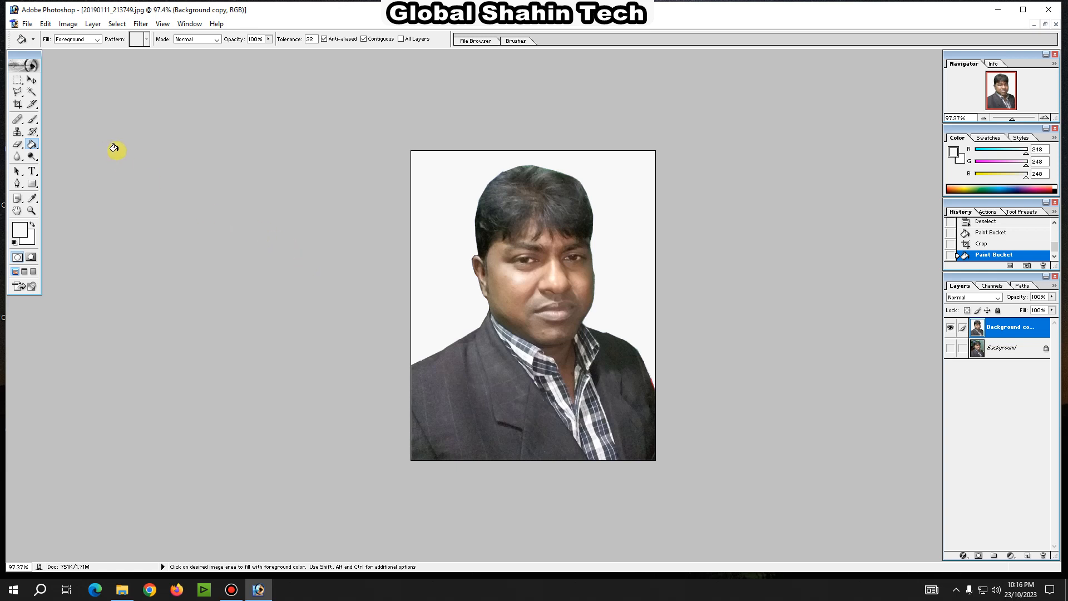
# Crop the white-background portrait to a 2 × 2 in square around the head and shoulders
pyautogui.click(18, 106)
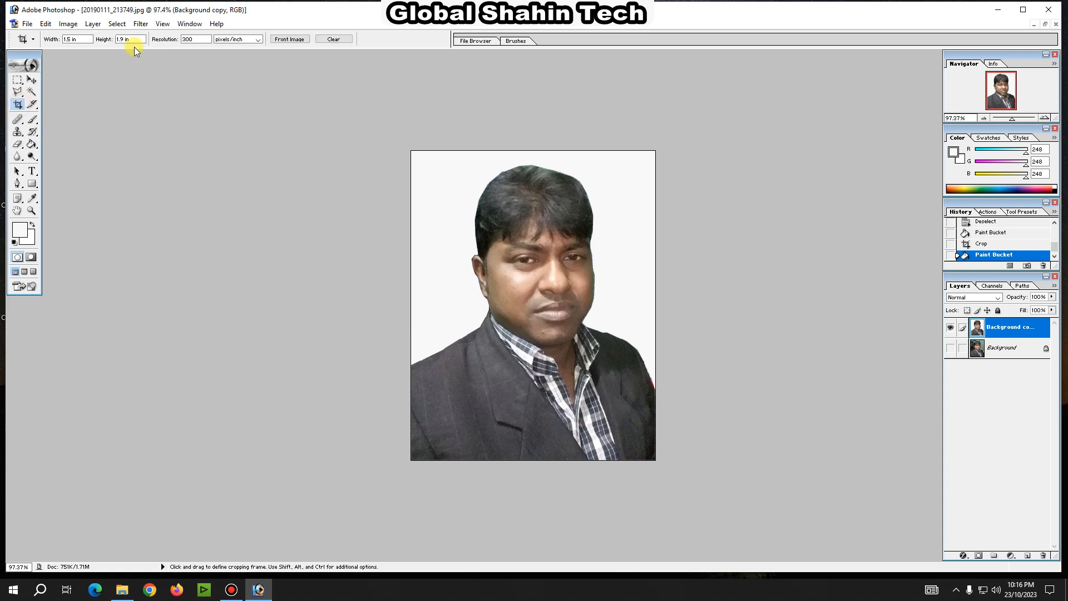
pyautogui.doubleClick(70, 39)
pyautogui.write('2')
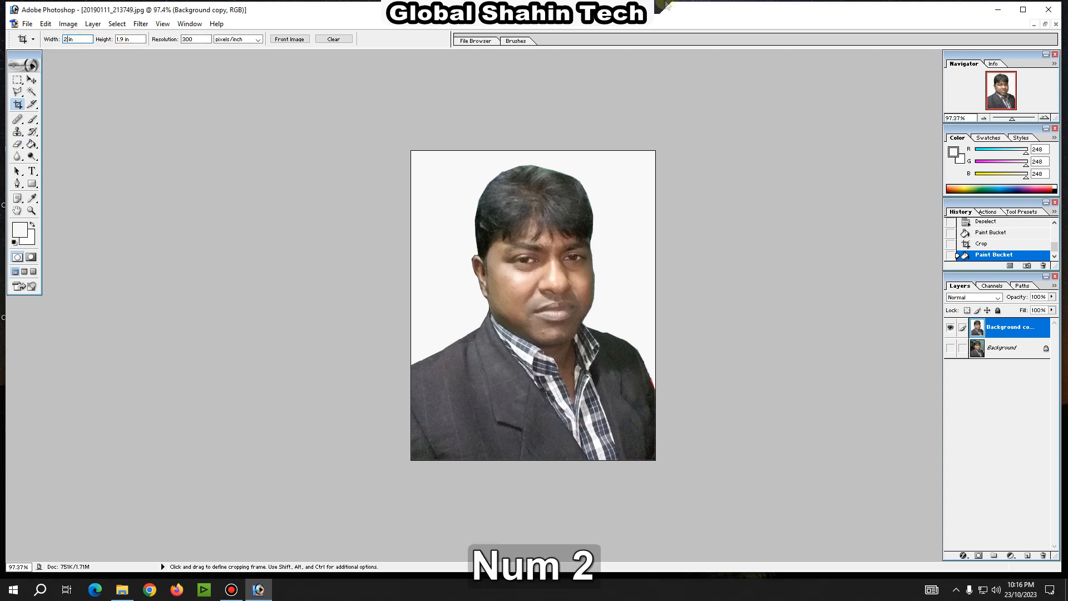
pyautogui.doubleClick(125, 38)
pyautogui.write('2')
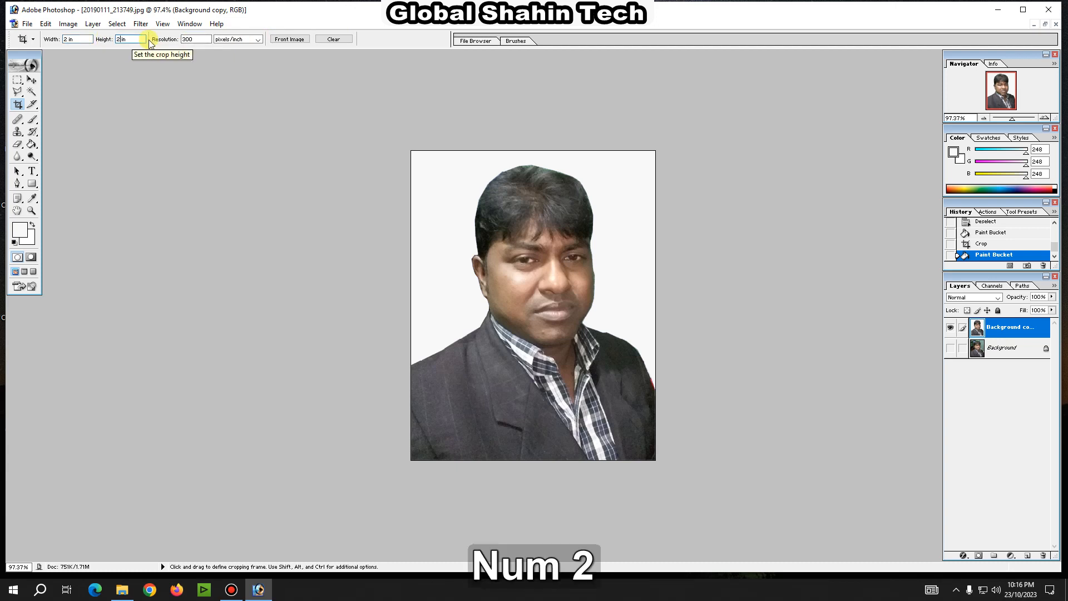
pyautogui.moveTo(394, 151)
pyautogui.mouseDown()
pyautogui.moveTo(453, 186)
pyautogui.moveTo(739, 429)
pyautogui.moveTo(736, 402)
pyautogui.mouseUp()
pyautogui.moveTo(581, 233); pyautogui.dragTo(588, 250)
pyautogui.press('Return')
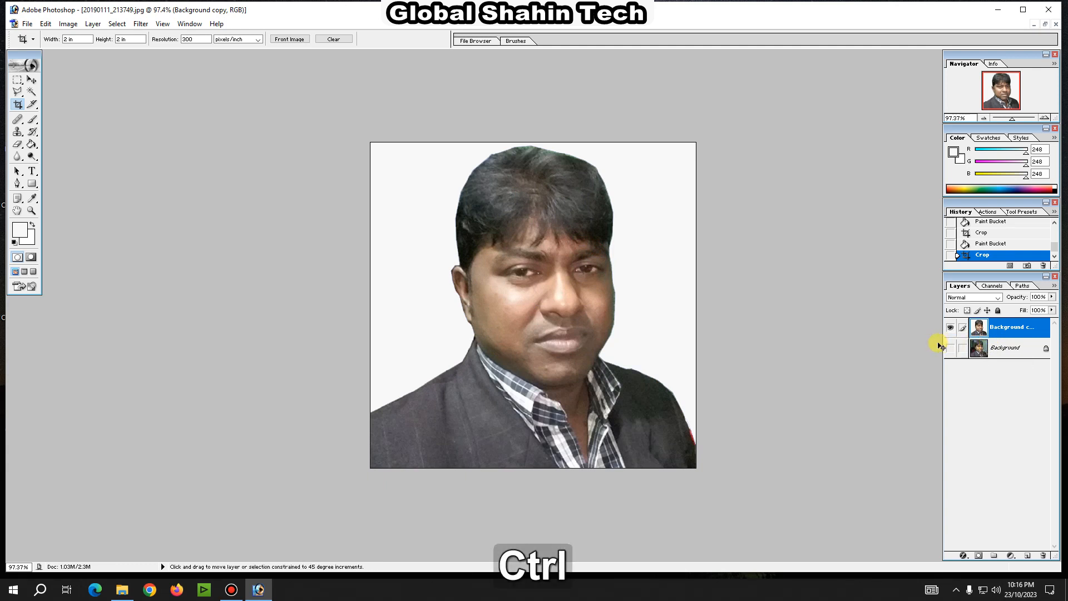
# Save a JPEG copy of the 2 × 2 in portrait to the Desktop as 251 at Maximum quality, 12
pyautogui.hotkey('ctrl', 'shift', 's')
pyautogui.click(584, 304)
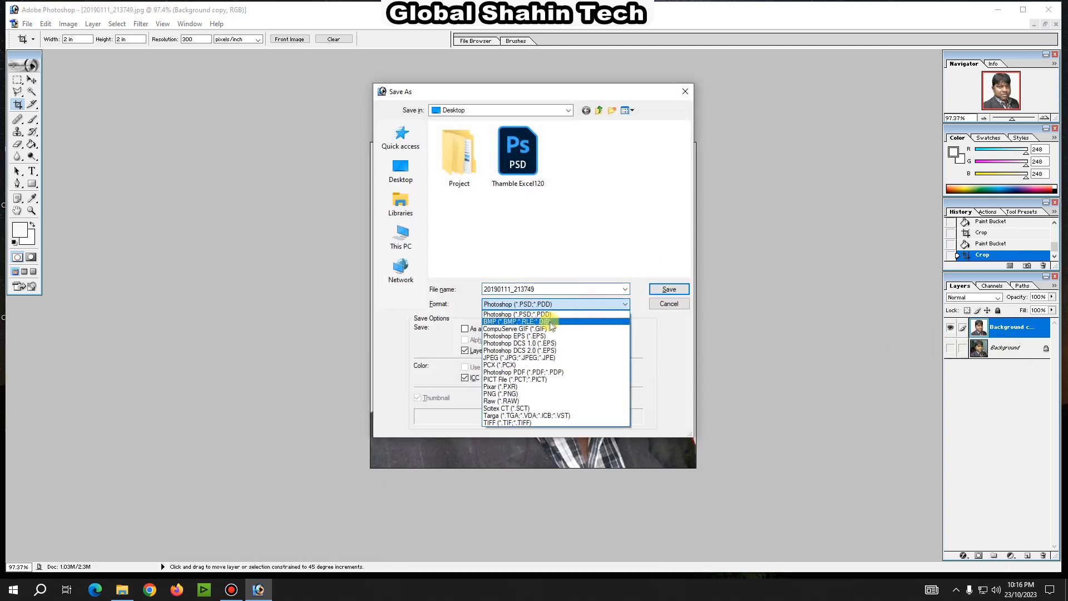
pyautogui.click(546, 358)
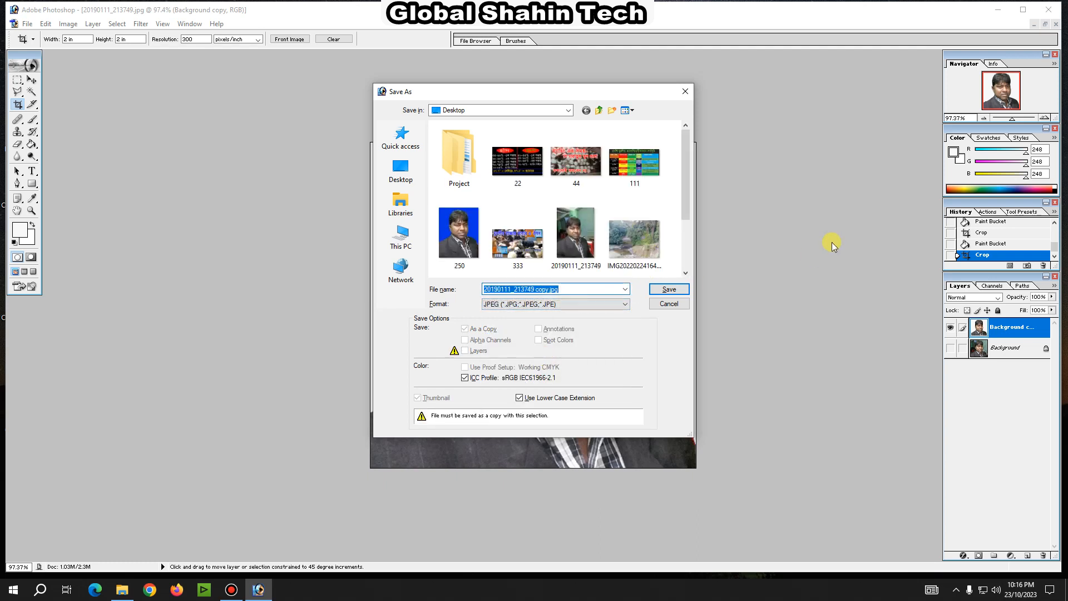
pyautogui.write('251')
pyautogui.press('Return')
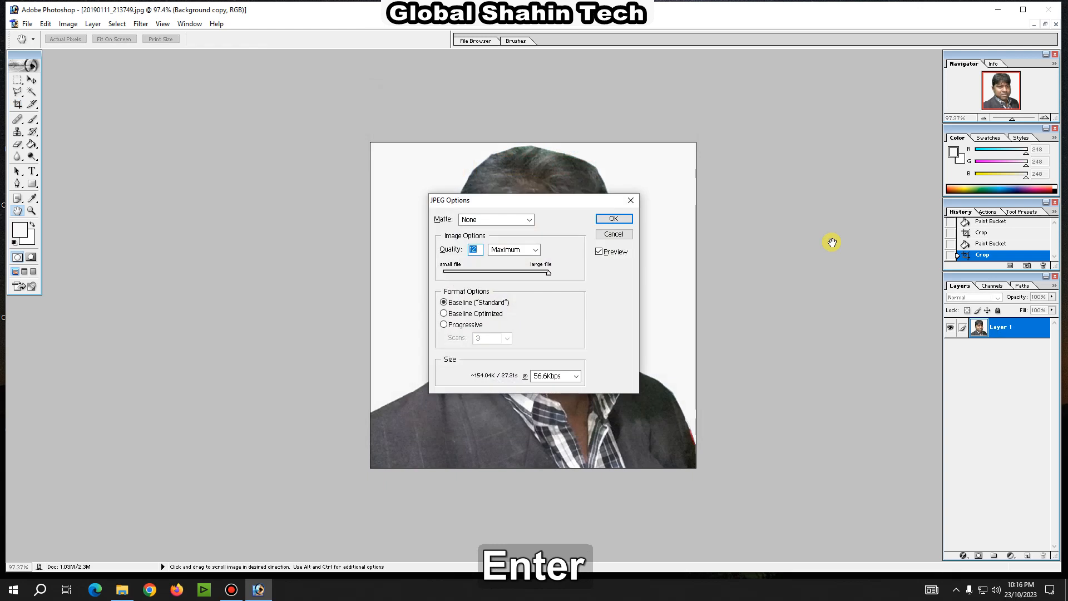
pyautogui.press('Return')
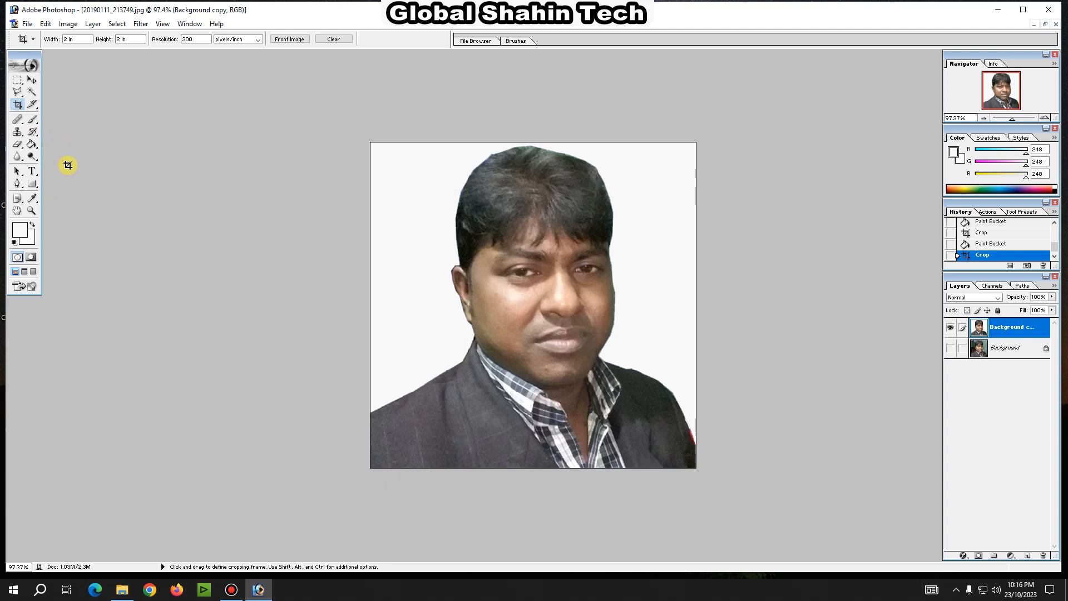
# Crop the full square portrait to 300 px wide by 300 px high
pyautogui.doubleClick(78, 39)
pyautogui.write('300')
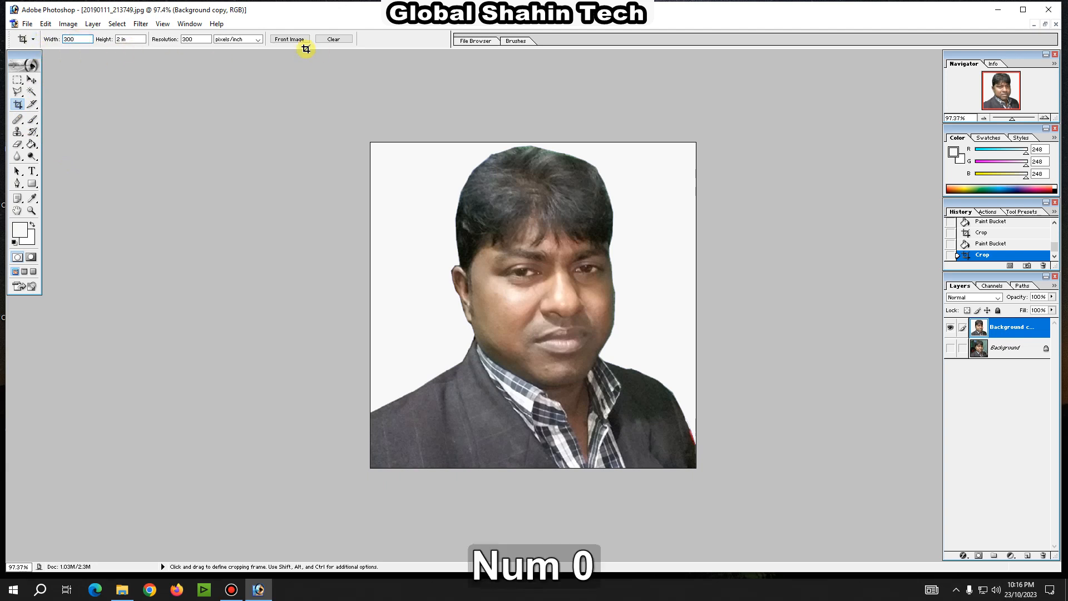
pyautogui.write('px')
pyautogui.press('Tab')
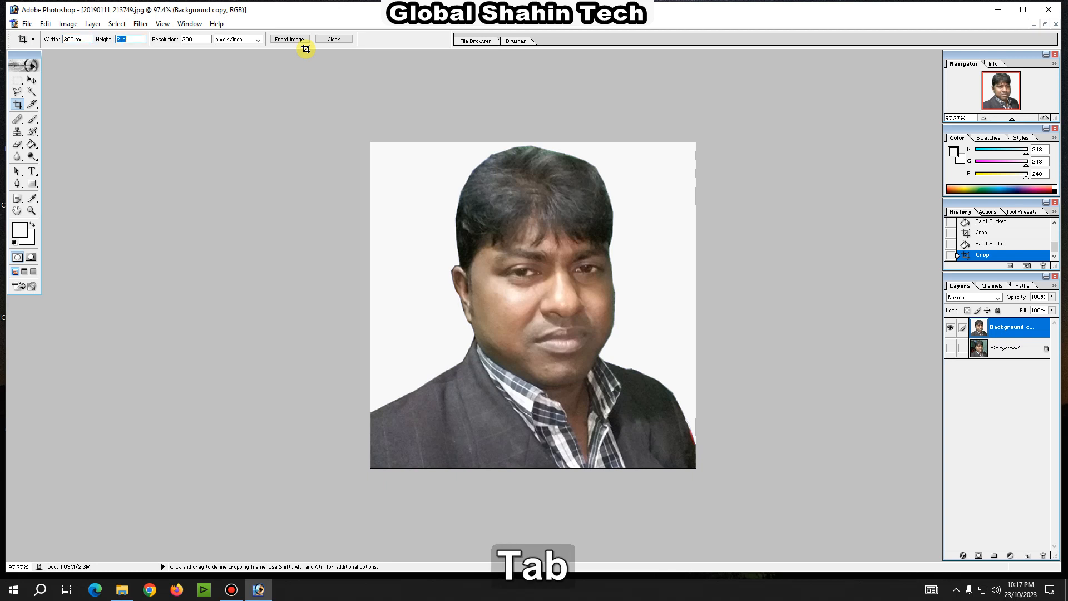
pyautogui.write('300px')
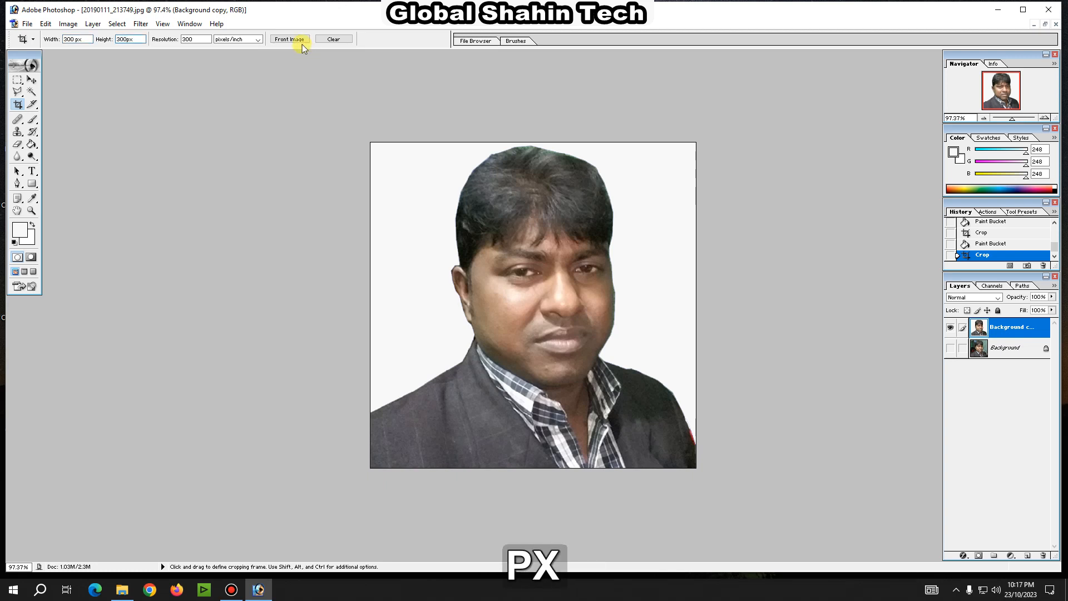
pyautogui.click(193, 39)
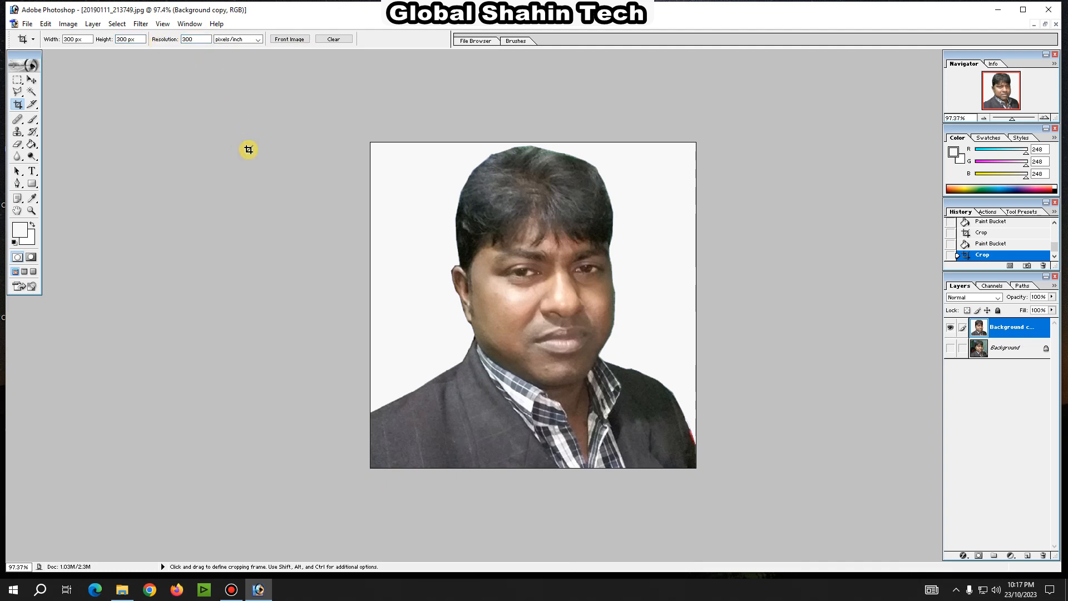
pyautogui.moveTo(369, 144); pyautogui.dragTo(692, 520)
pyautogui.doubleClick(624, 266)
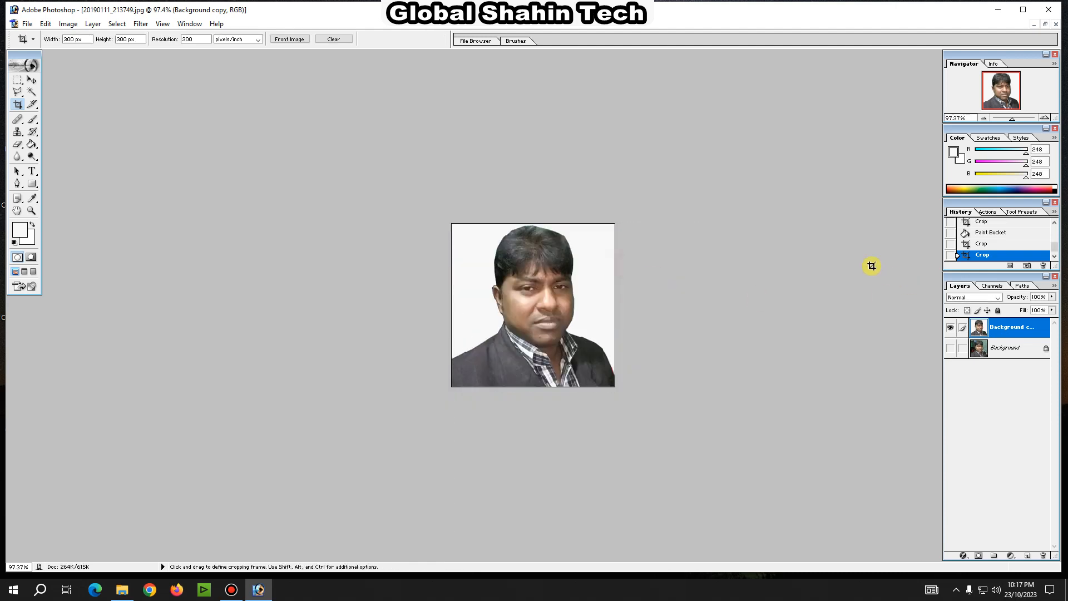
# Save a JPEG copy of the 300 × 300 px portrait to the Desktop as 252
pyautogui.press('ctrl')
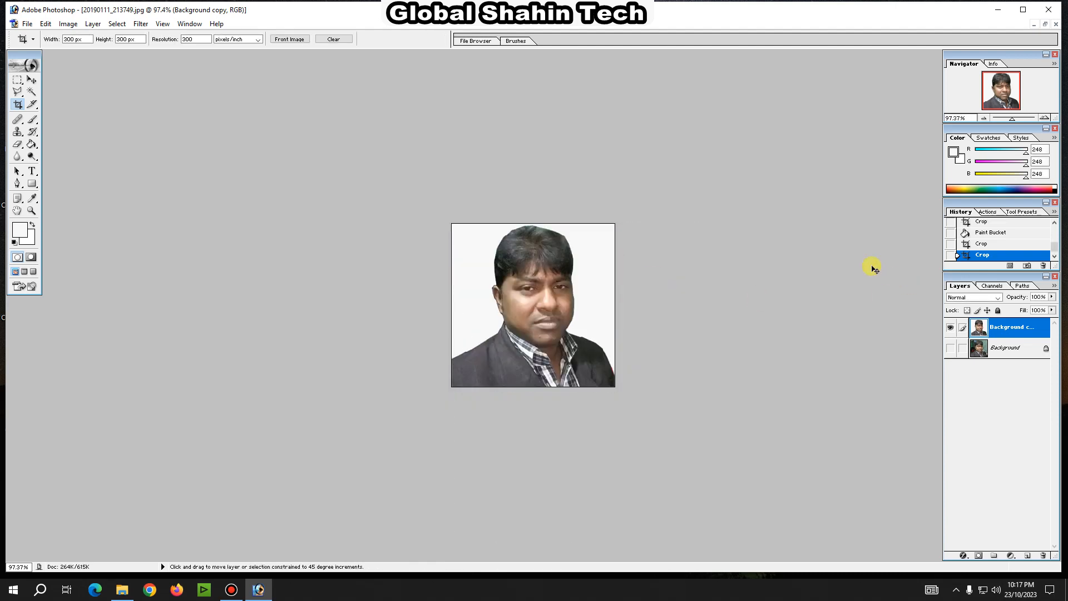
pyautogui.hotkey('ctrl', 'shift', 's')
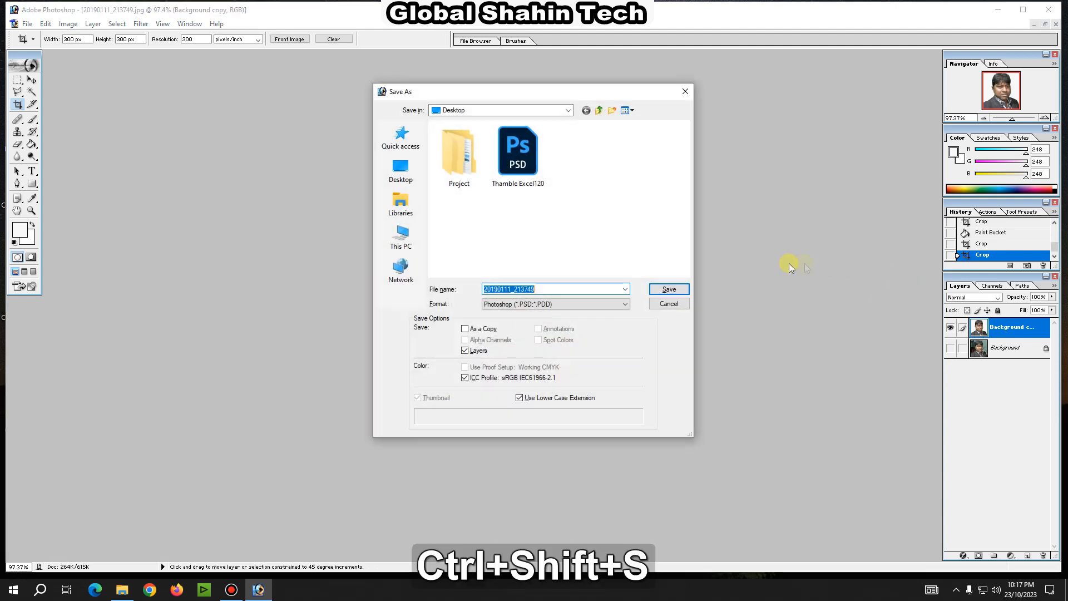
pyautogui.click(606, 304)
pyautogui.click(571, 358)
pyautogui.click(568, 288)
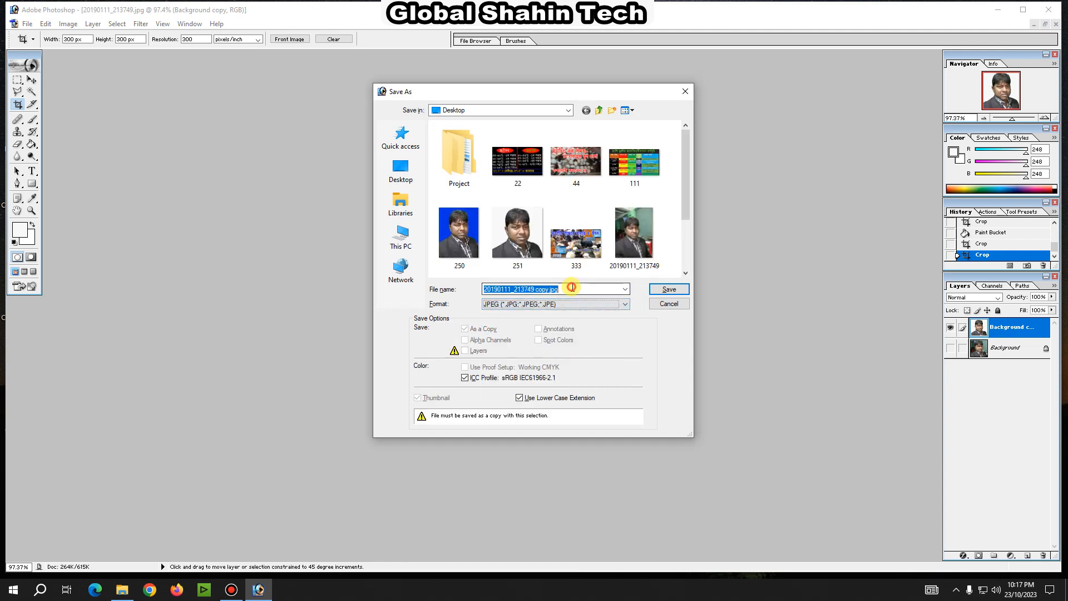
pyautogui.write('252')
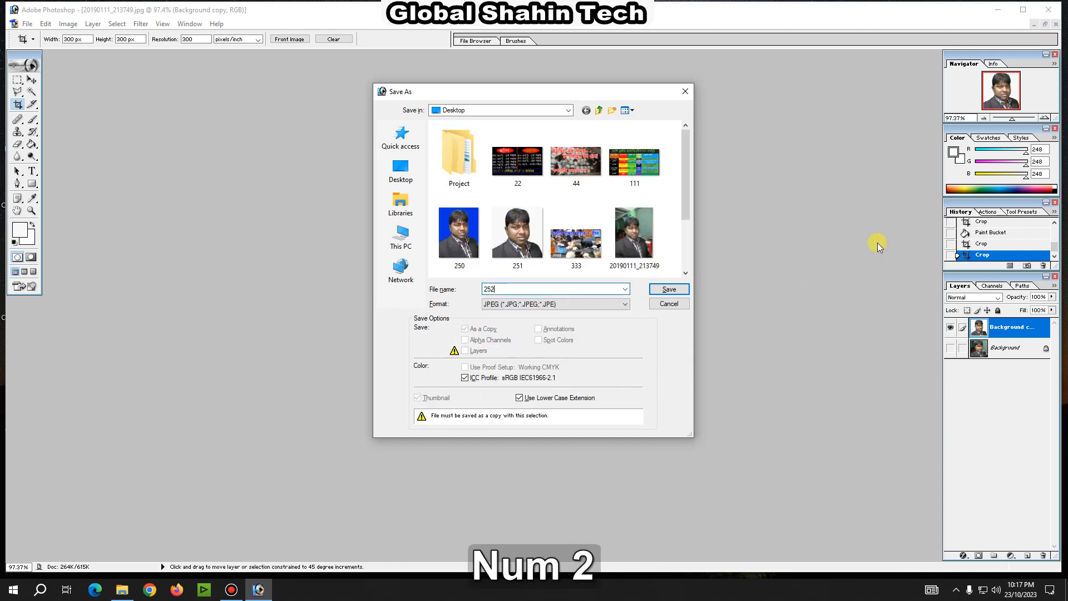
pyautogui.press('Return')
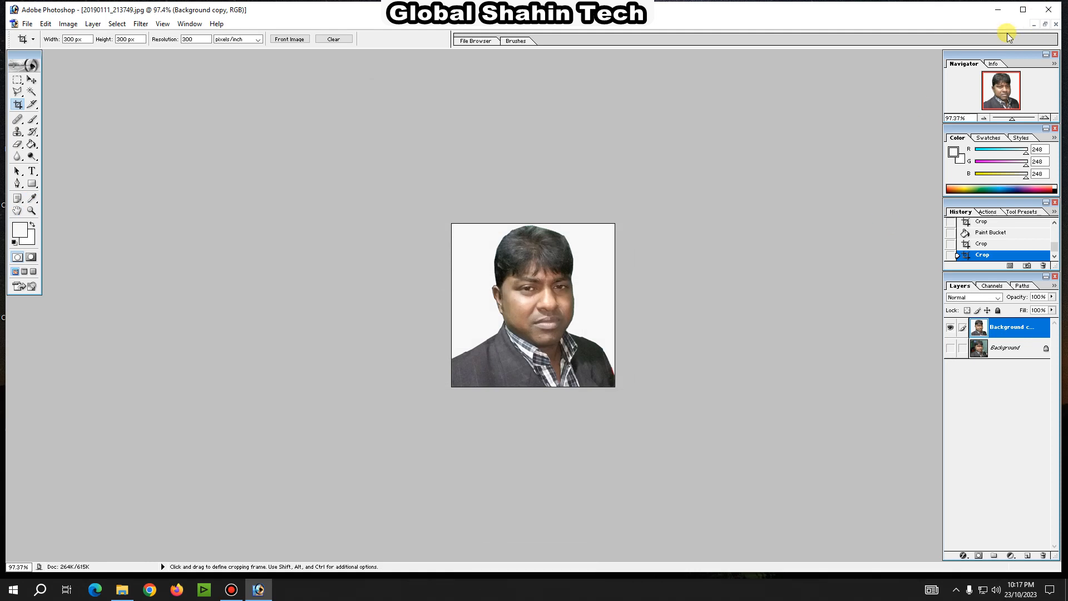
# Restore the portrait's document window and close the original photo file without saving its changes
pyautogui.click(1045, 24)
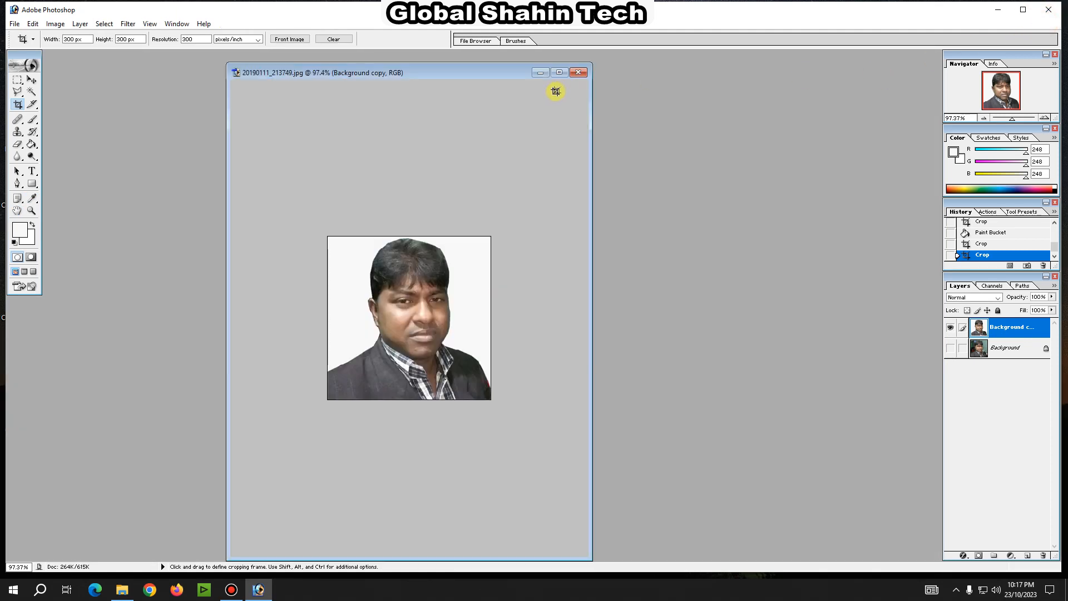
pyautogui.click(580, 73)
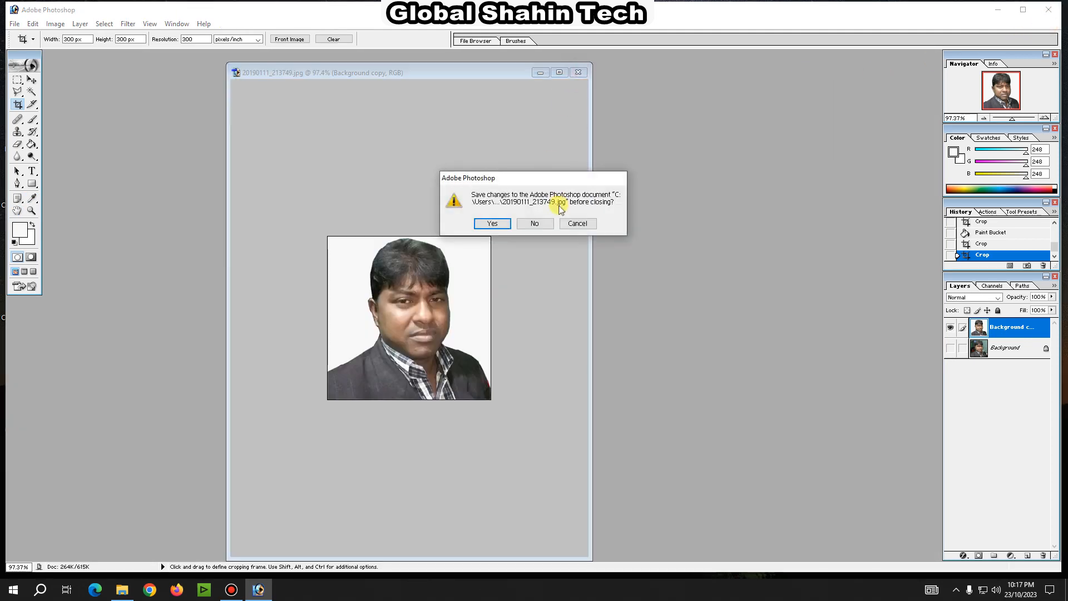
pyautogui.click(538, 224)
# Open the three saved portraits 250.jpg, 251.jpg and 252.jpg together from the Desktop
pyautogui.doubleClick(339, 229)
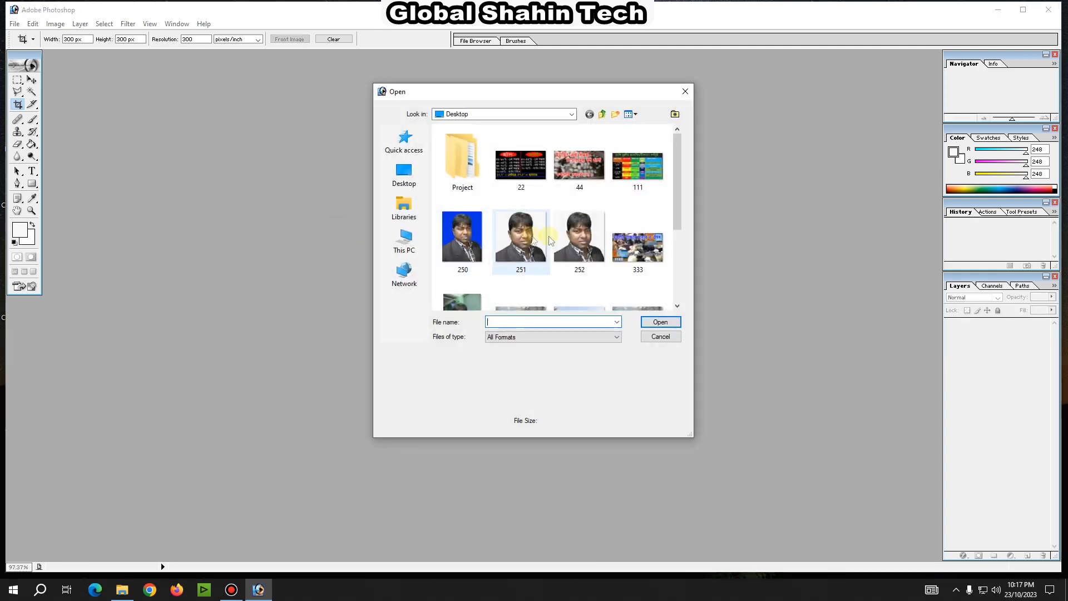
pyautogui.click(467, 246)
pyautogui.keyDown('ctrl'); pyautogui.click(523, 245); pyautogui.keyUp('ctrl')
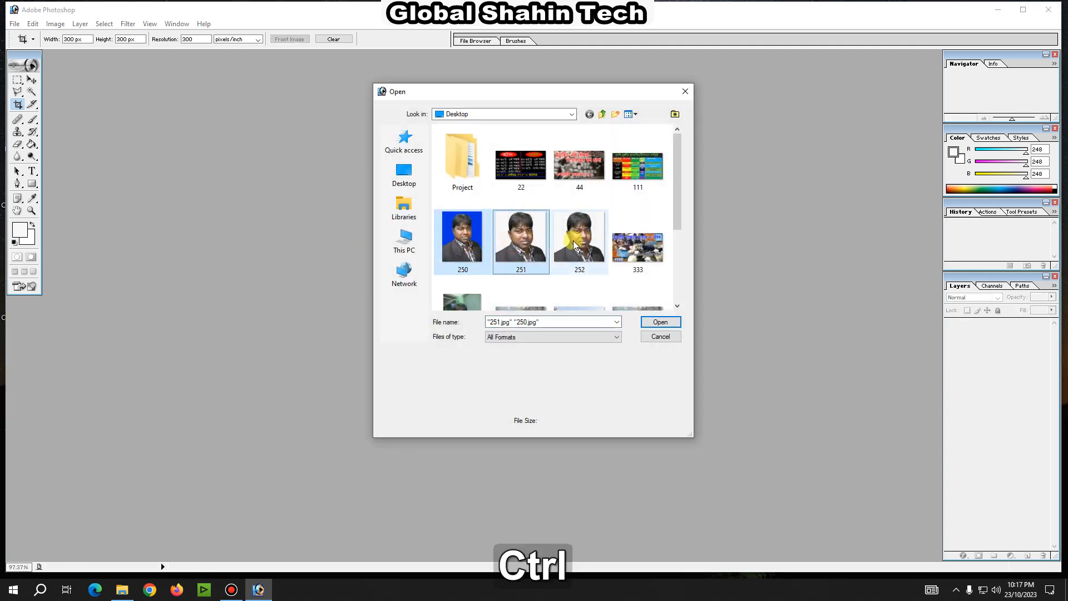
pyautogui.keyDown('ctrl'); pyautogui.click(580, 252); pyautogui.keyUp('ctrl')
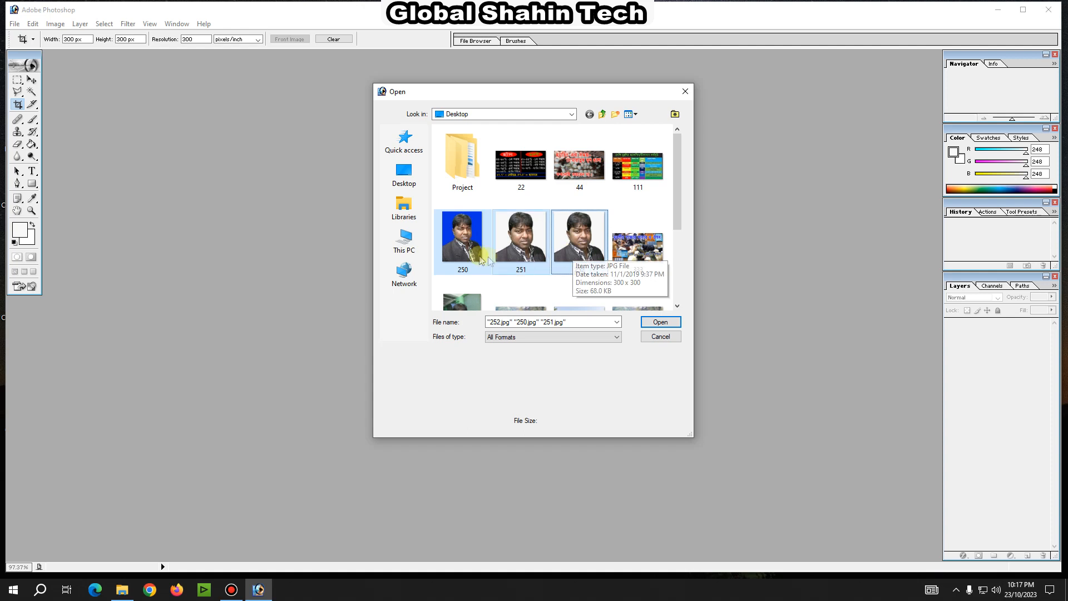
pyautogui.click(659, 323)
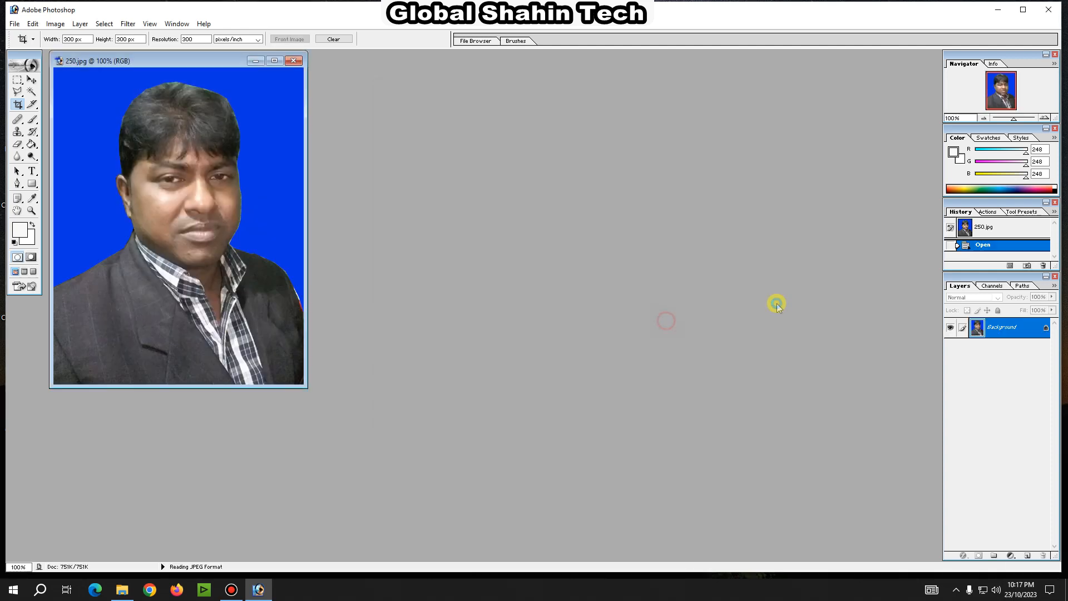
# Rearrange the windows of 250.jpg, 251.jpg and 252.jpg so all three portraits can be compared, with the blue-background one in front
pyautogui.moveTo(132, 69); pyautogui.dragTo(508, 88)
pyautogui.moveTo(220, 63); pyautogui.dragTo(533, 222)
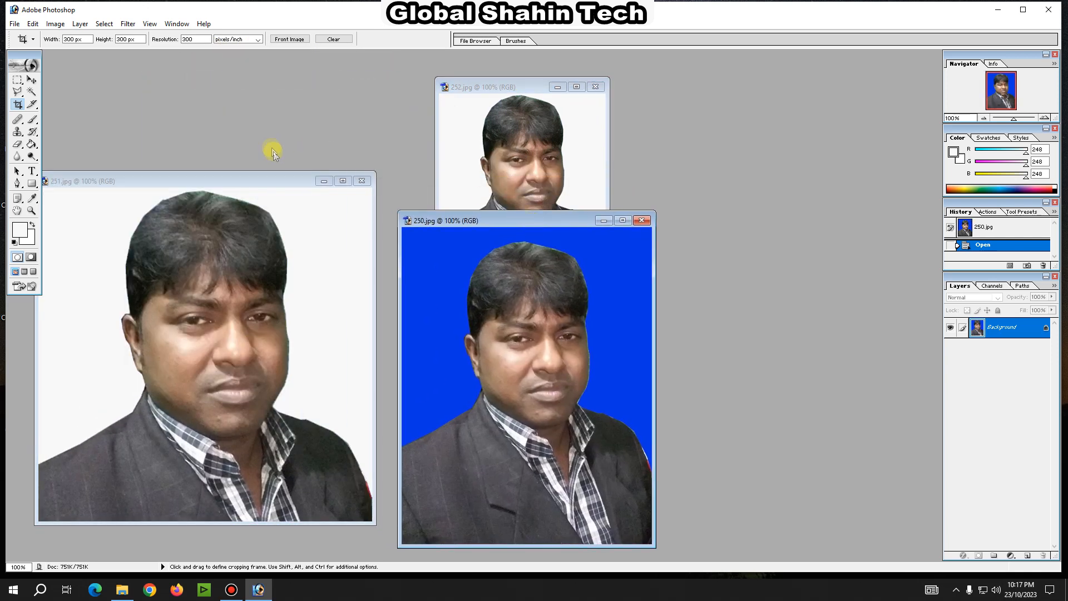
pyautogui.moveTo(259, 178); pyautogui.dragTo(266, 112)
pyautogui.click(482, 92)
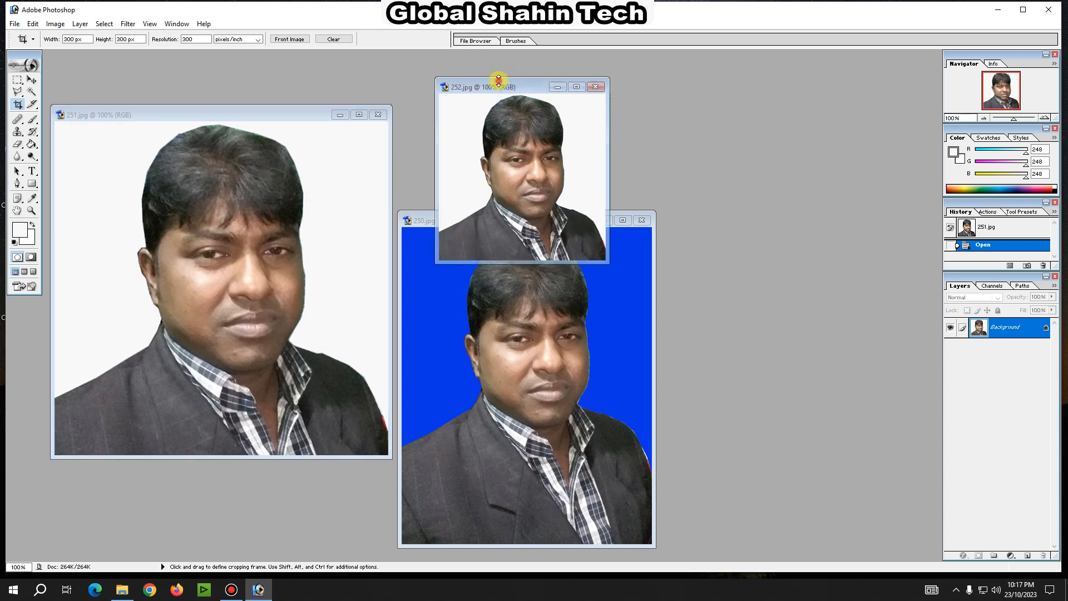
pyautogui.moveTo(497, 88); pyautogui.dragTo(357, 66)
pyautogui.moveTo(529, 219); pyautogui.dragTo(399, 143)
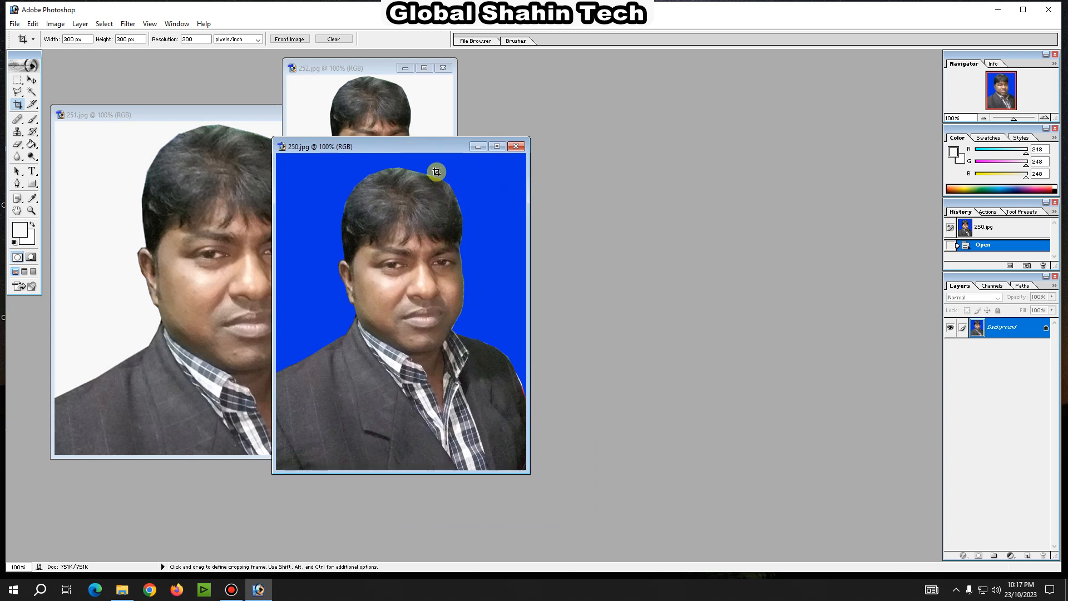
# Create a new white RGB document from the 4 x 6 preset, 4 by 6 inches at 300 pixels/inch
pyautogui.press('ctrl')
pyautogui.hotkey('ctrl', 'n')
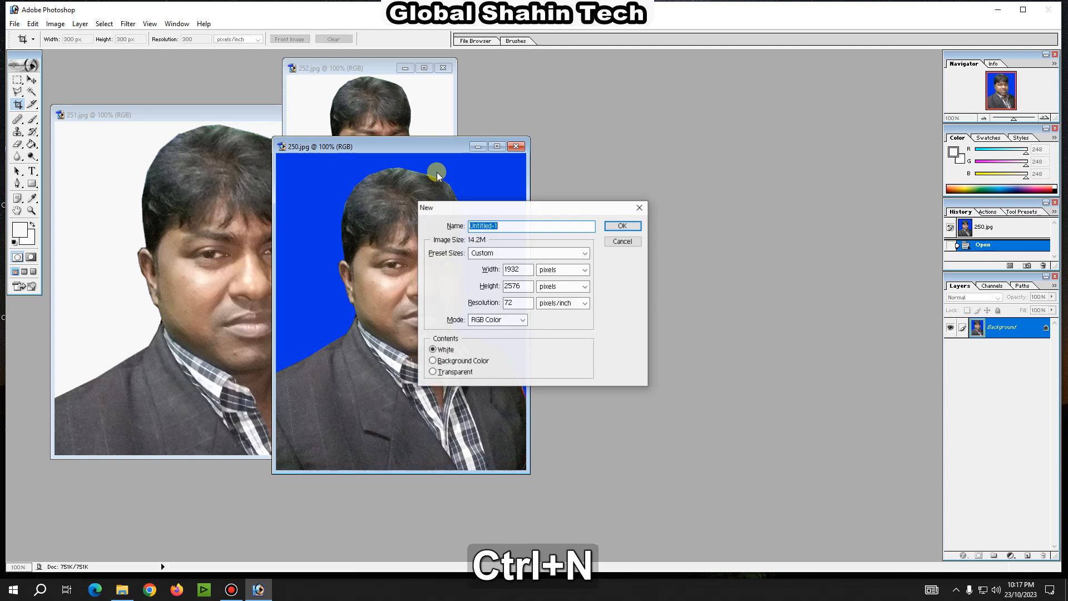
pyautogui.click(539, 255)
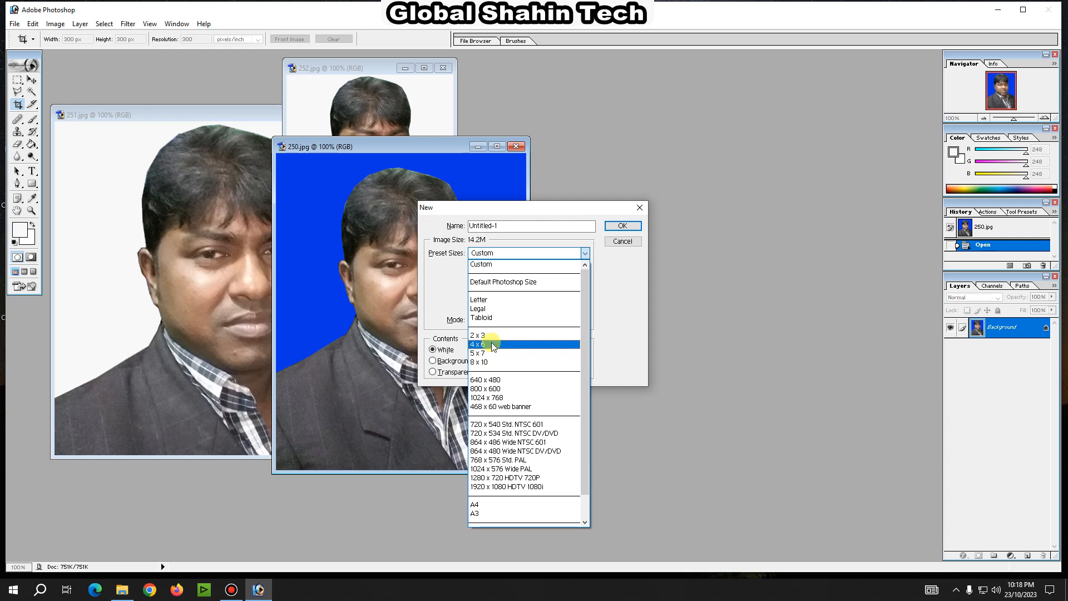
pyautogui.click(493, 345)
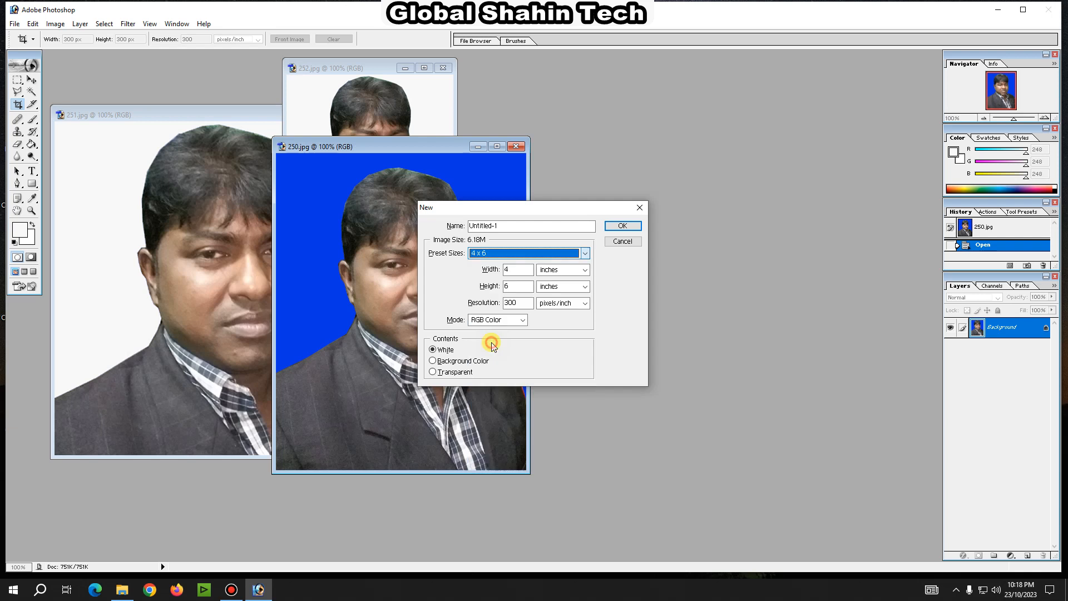
pyautogui.click(621, 226)
# Set the blank sheet beside 250.jpg and copy the blue-background portrait into the sheet's upper-left area with the Move tool
pyautogui.click(32, 79)
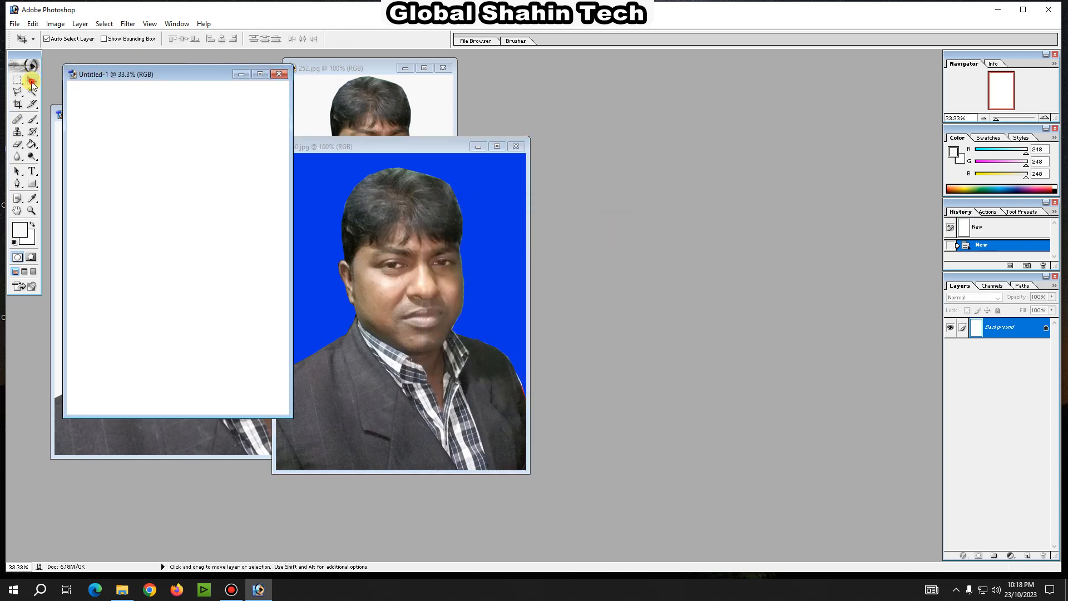
pyautogui.moveTo(143, 75); pyautogui.dragTo(584, 97)
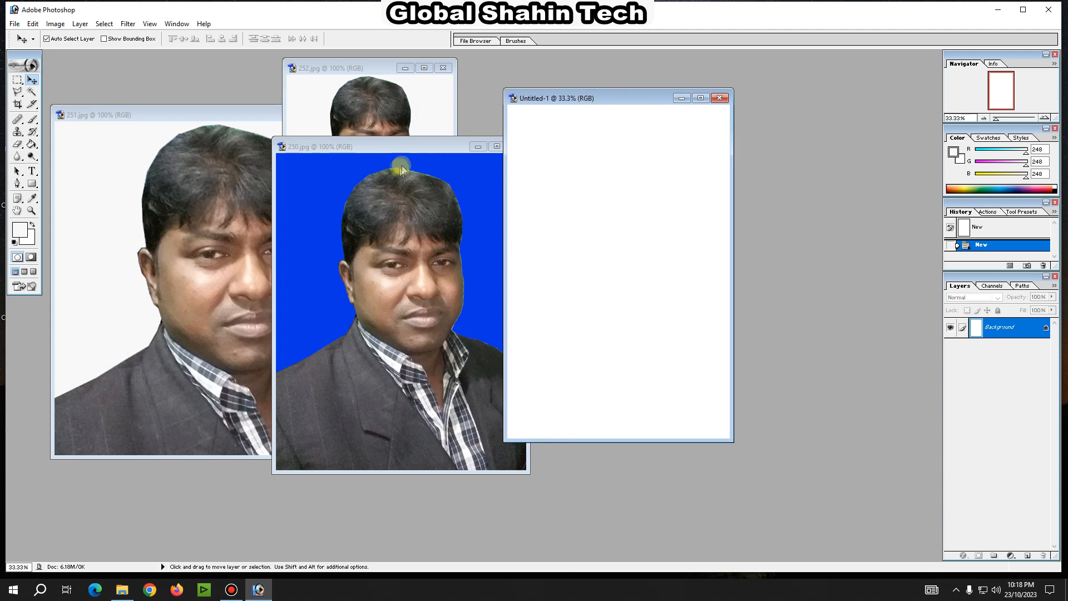
pyautogui.click(412, 148)
pyautogui.moveTo(412, 148); pyautogui.dragTo(344, 142)
pyautogui.moveTo(341, 215); pyautogui.dragTo(567, 149)
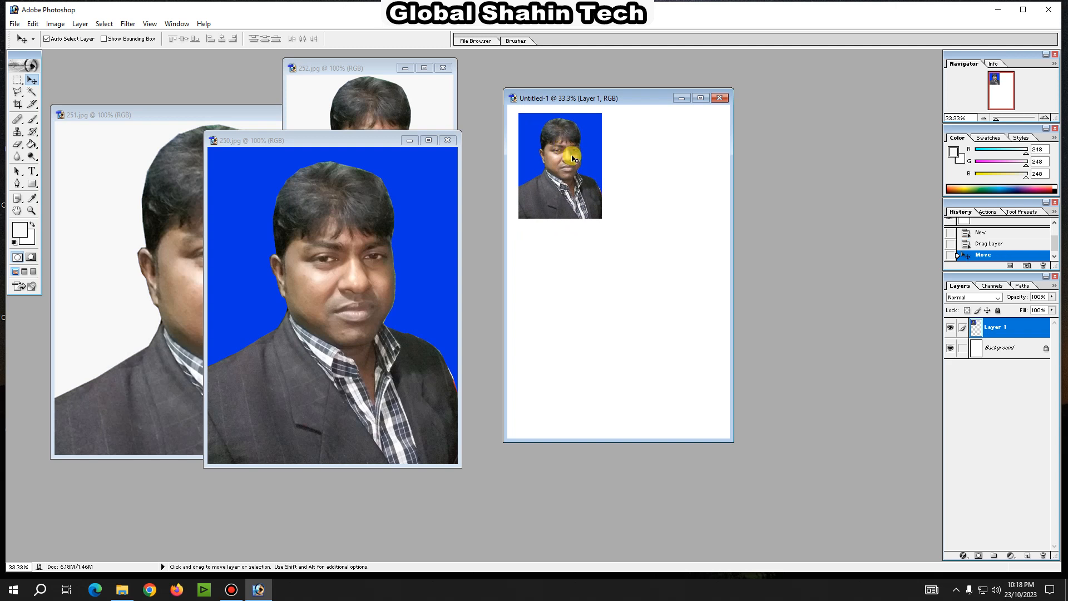
# Duplicate the blue-background portrait beside the first one on the sheet and merge the copy down into a single two-portrait layer
pyautogui.press('ctrl')
pyautogui.moveTo(566, 155); pyautogui.dragTo(595, 161)
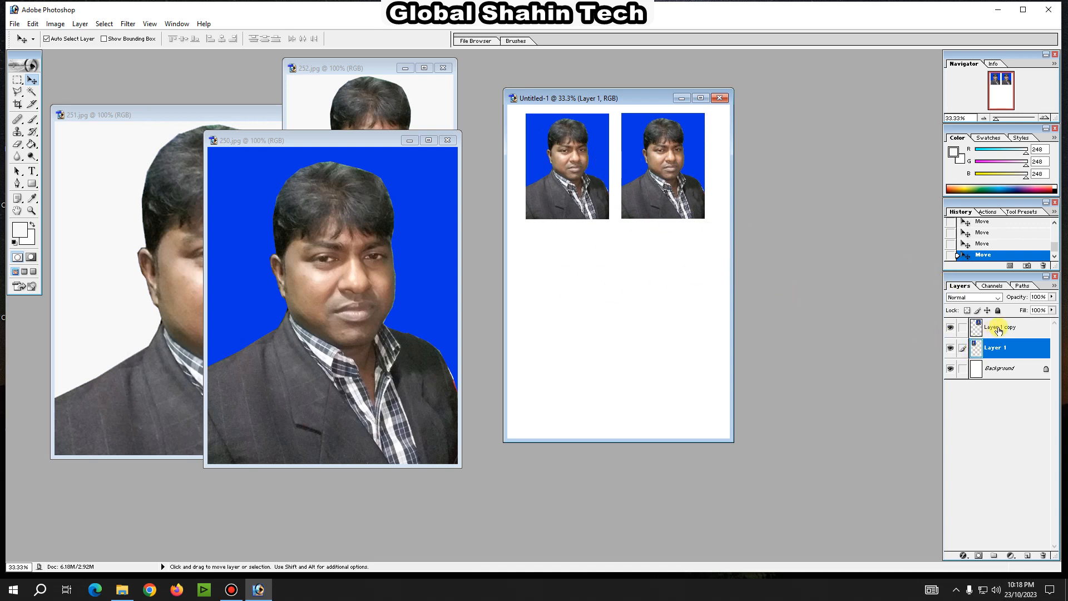
pyautogui.click(1000, 328)
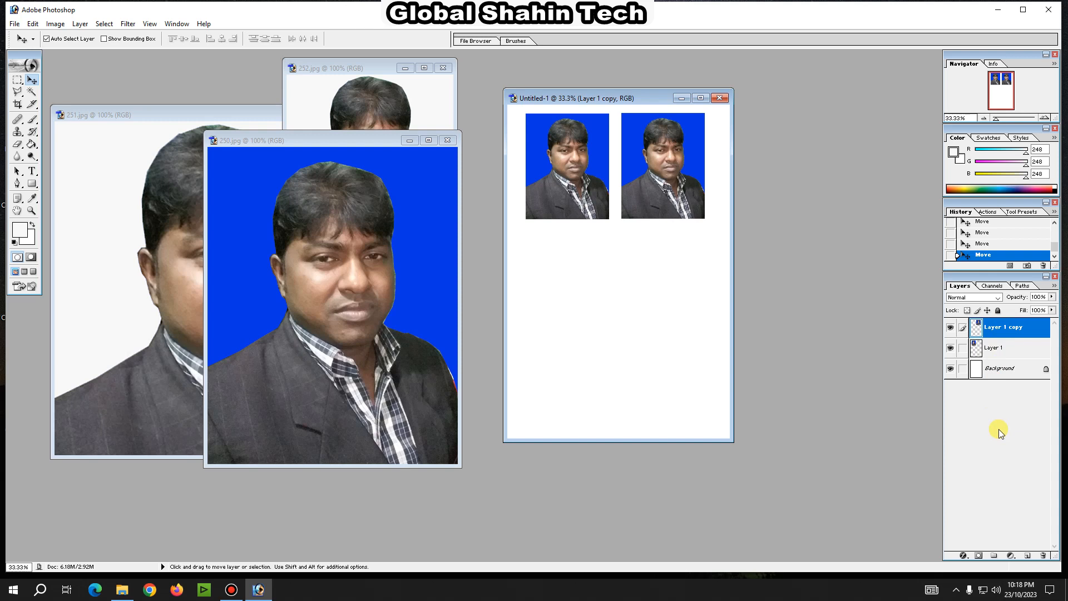
pyautogui.hotkey('ctrl', 'e')
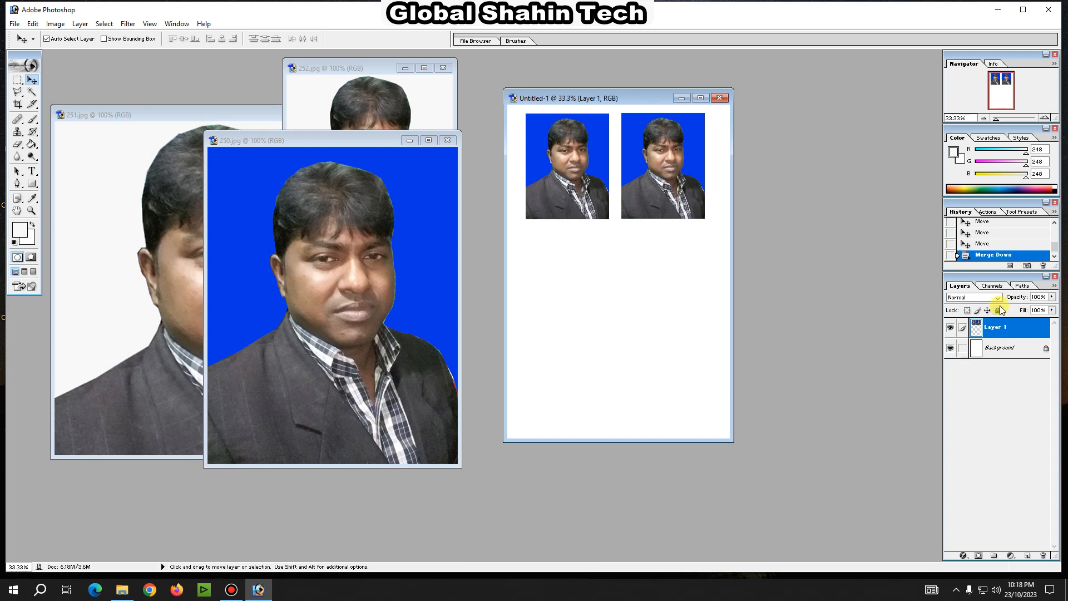
# Copy the two-portrait row directly below to form a merged 2 × 2 grid, and shift the grid down toward the sheet's centre
pyautogui.hotkey('ctrl', 't')
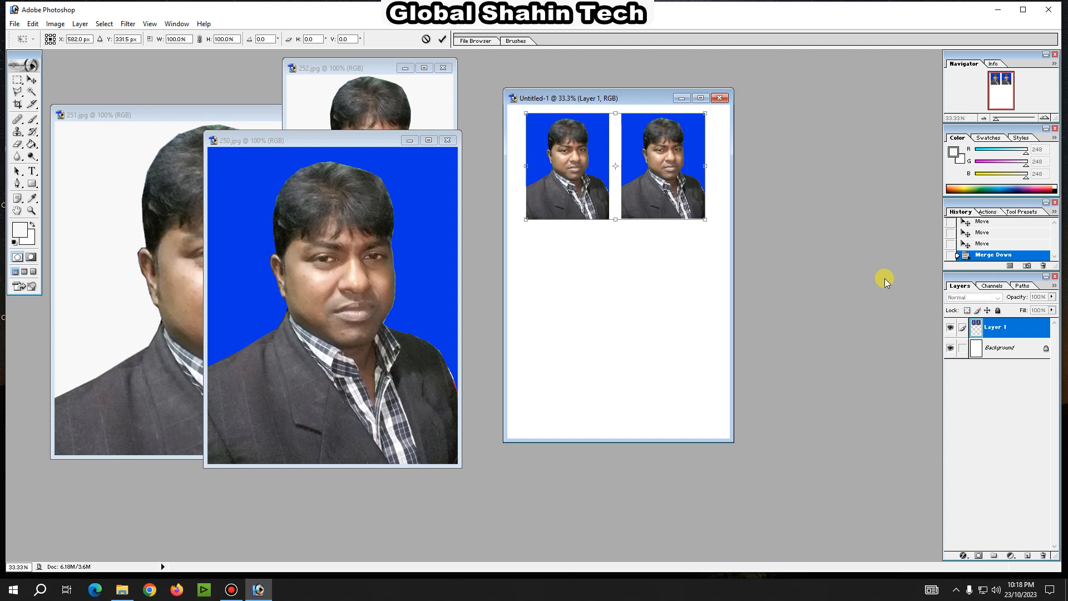
pyautogui.press('Return')
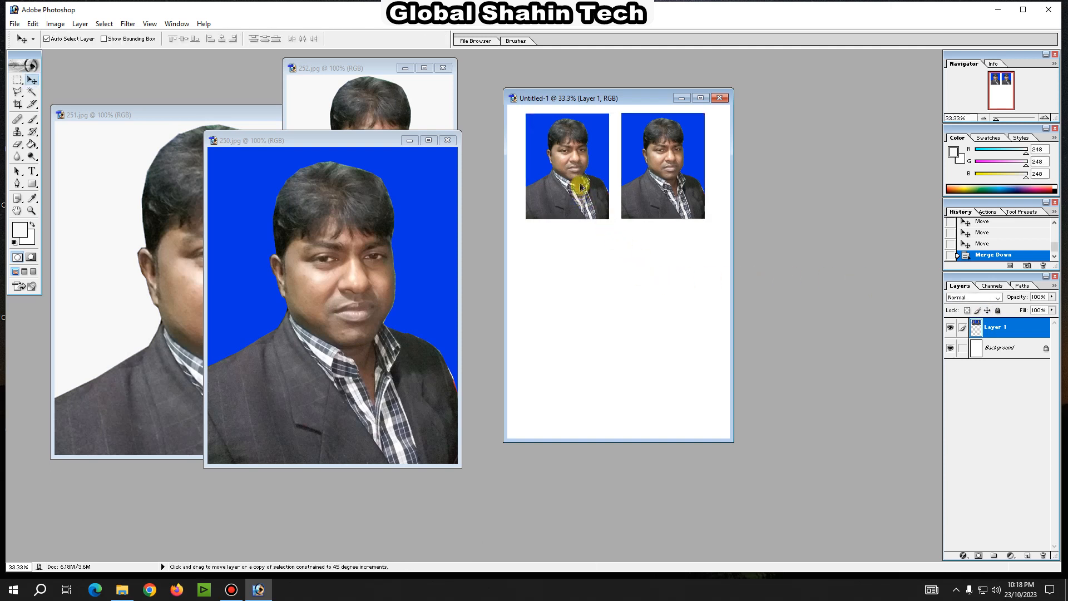
pyautogui.moveTo(575, 169); pyautogui.dragTo(579, 282)
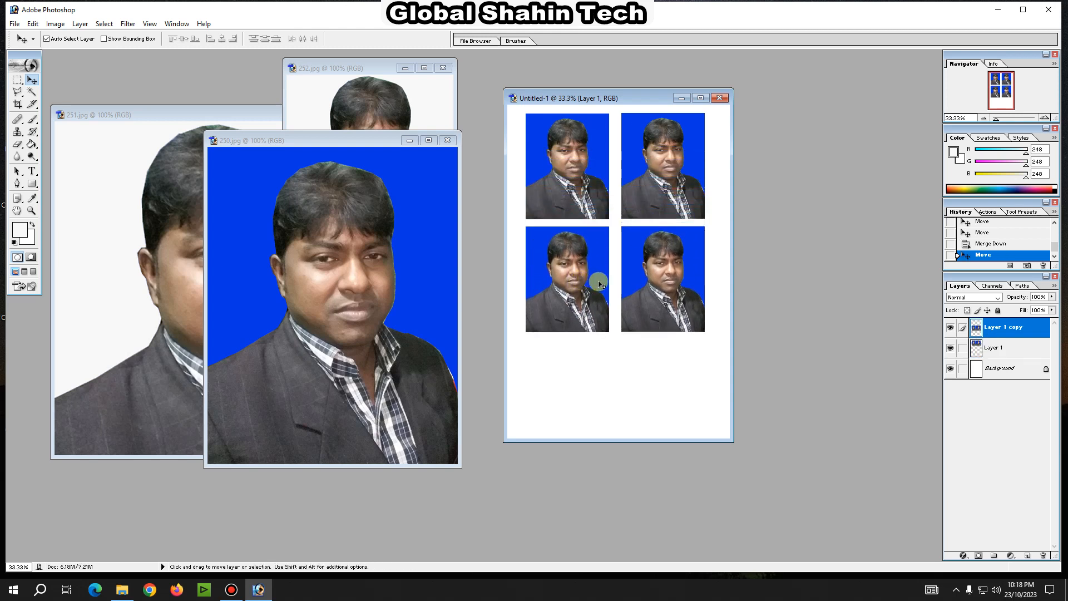
pyautogui.press('ctrl')
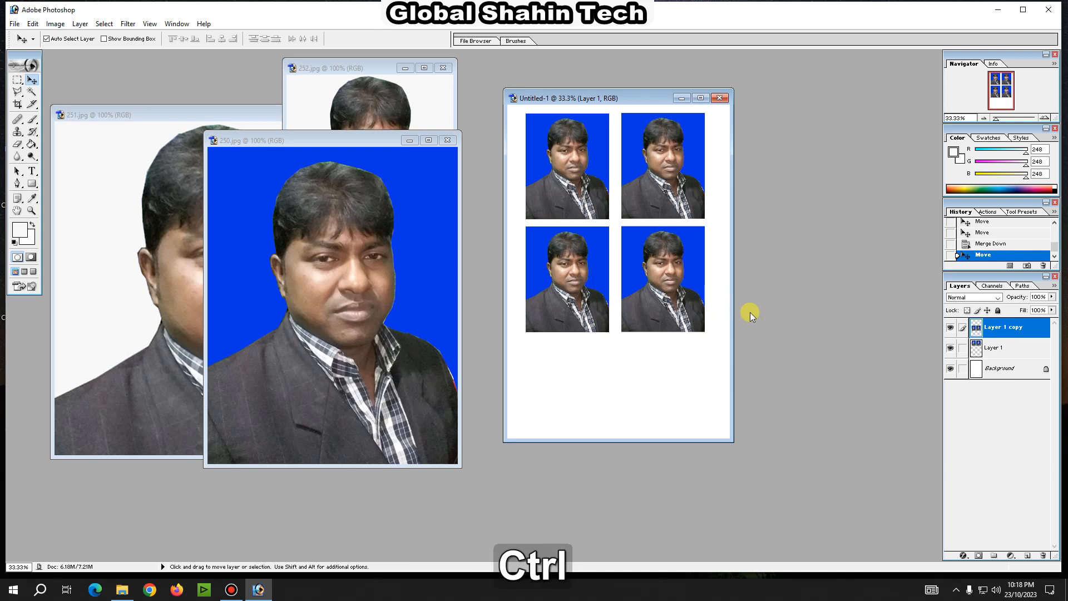
pyautogui.hotkey('ctrl', 'e')
pyautogui.moveTo(651, 200)
pyautogui.mouseDown()
pyautogui.moveTo(654, 266)
pyautogui.moveTo(657, 220)
pyautogui.mouseUp()
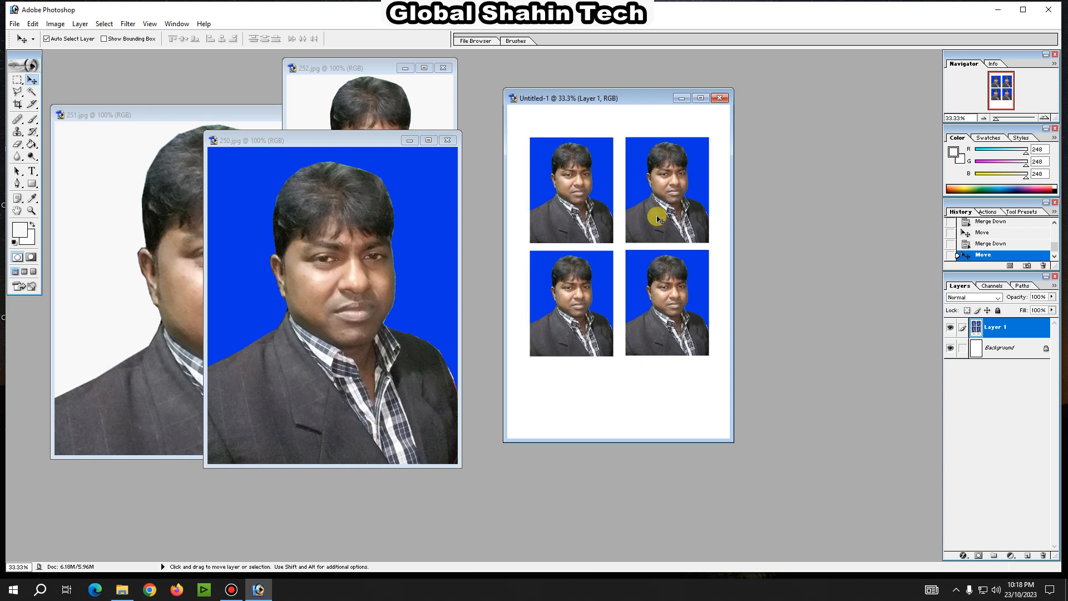
# Review the print setup for the 4 × 6 sheet, select OneNote for Windows 10 as the printer, and leave without printing
pyautogui.hotkey('ctrl', 'p')
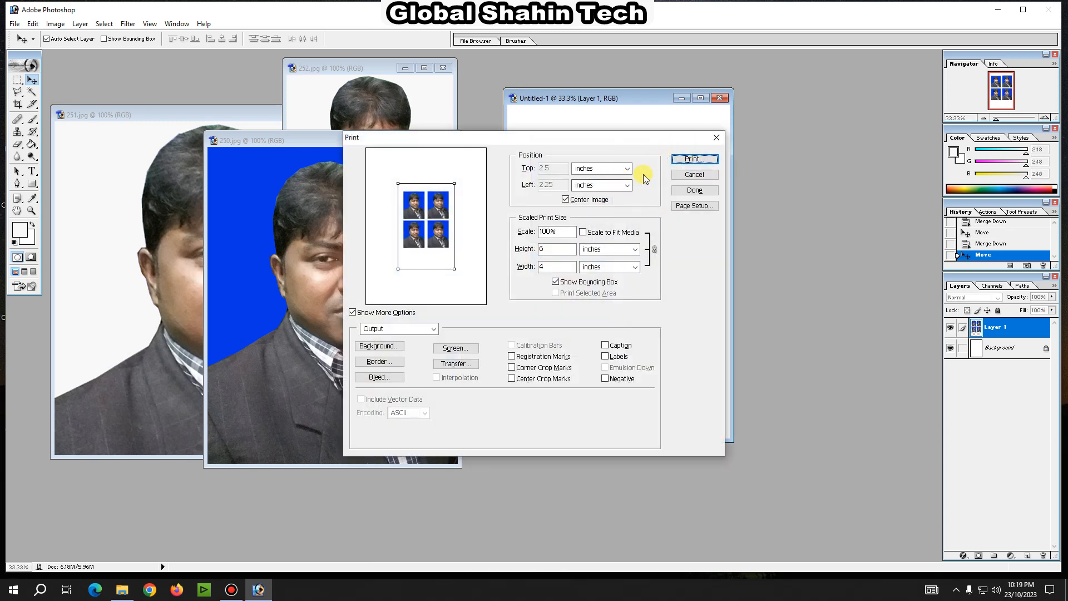
pyautogui.click(685, 166)
pyautogui.click(533, 82)
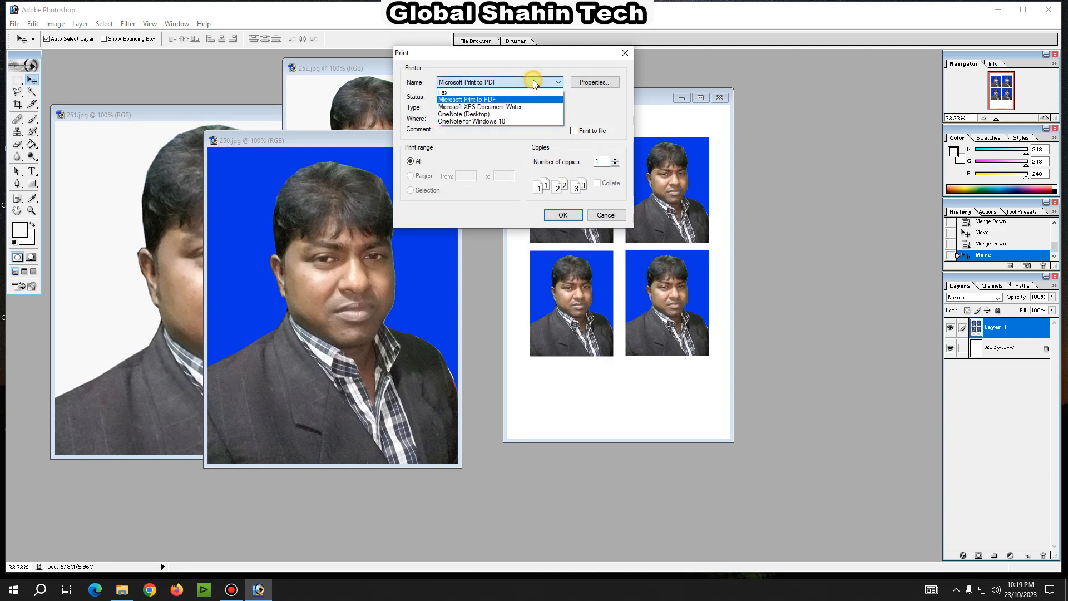
pyautogui.click(508, 120)
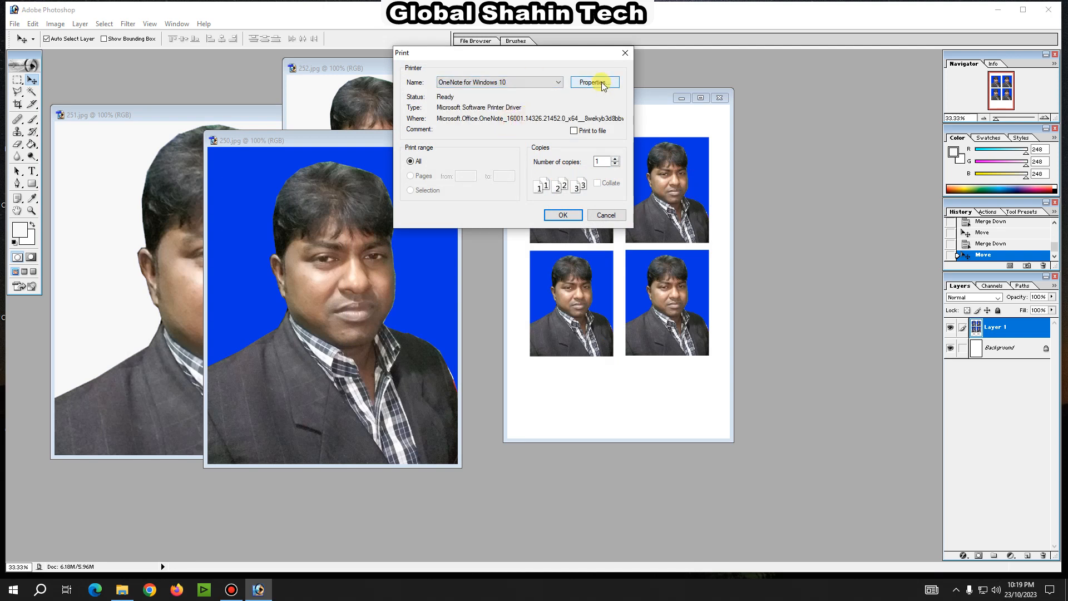
pyautogui.click(625, 54)
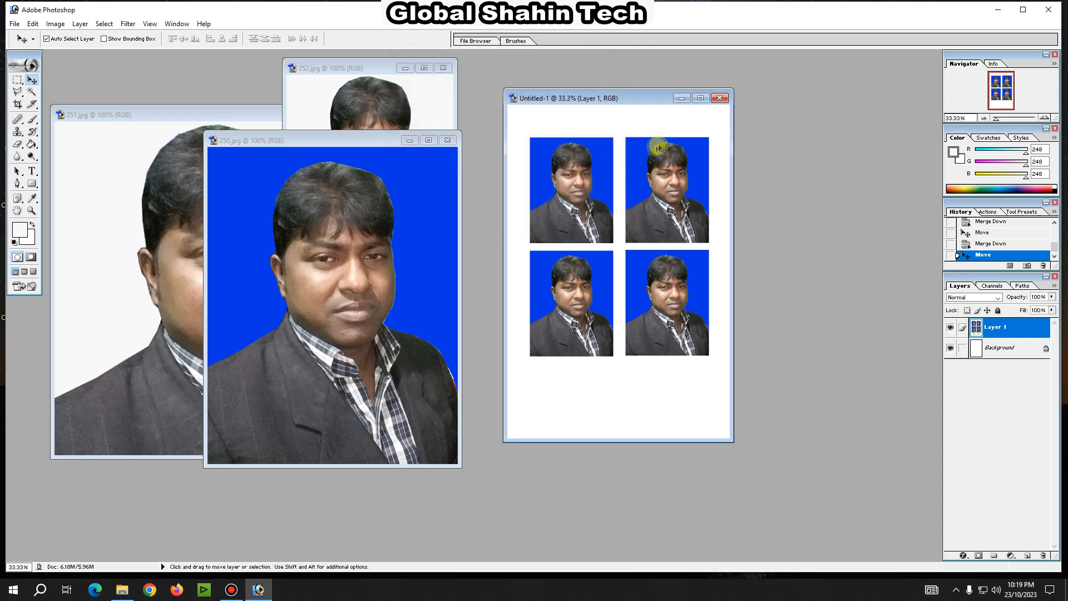